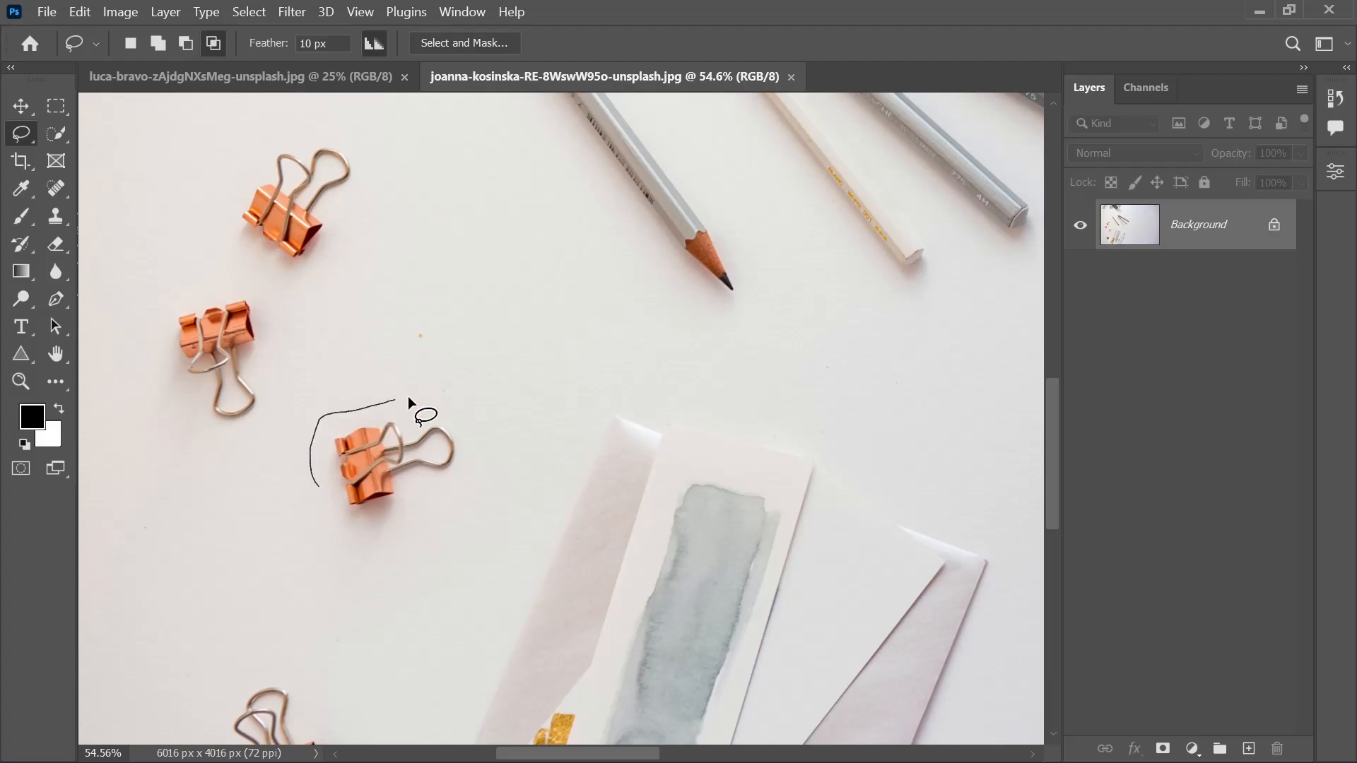
Lasso around the binder clip nearest the envelopes with a 10 px feather, and move the pencil on Layer 1 toward the other pencils.
{"action": "left_click_drag", "start_coordinate": [306, 476], "coordinate": [311, 486]}
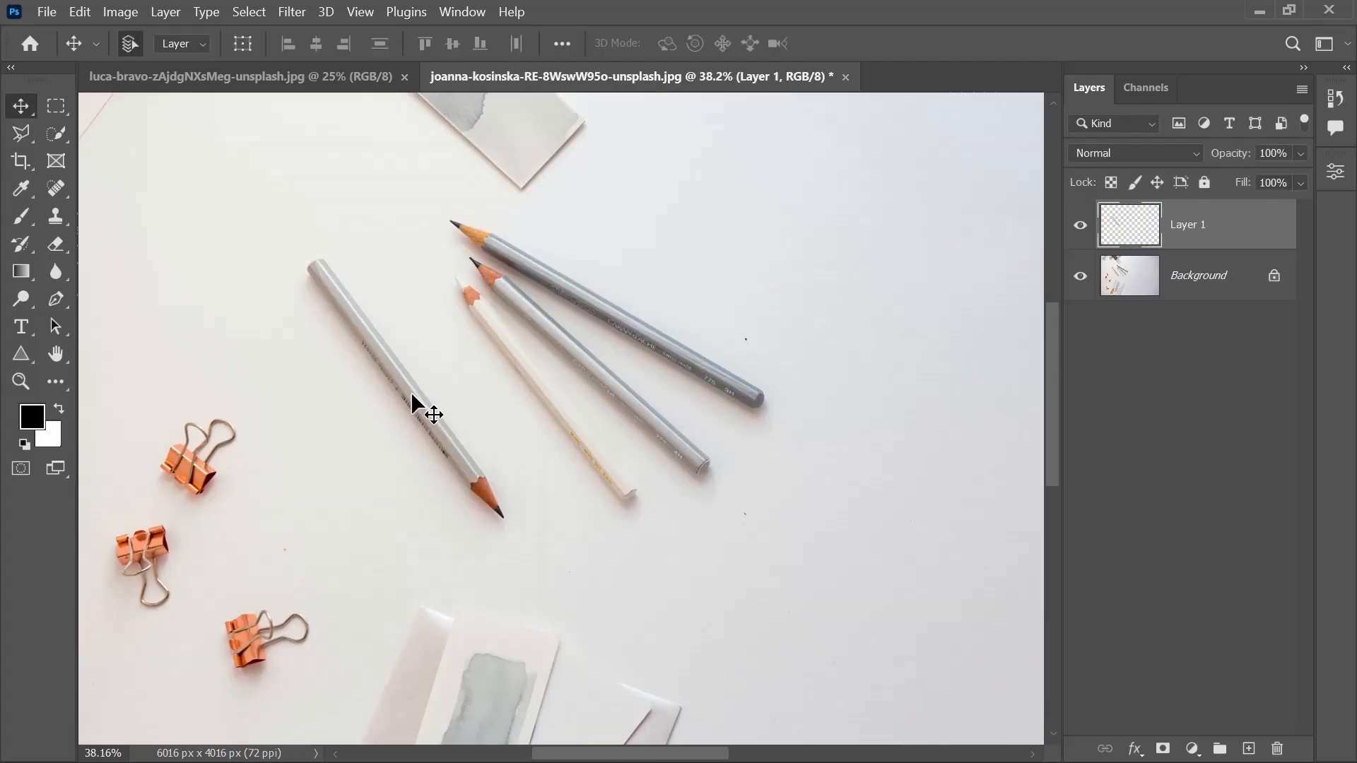
{"action": "mouse_move", "coordinate": [422, 406]}
{"action": "left_mouse_down"}
{"action": "mouse_move", "coordinate": [535, 396]}
{"action": "mouse_move", "coordinate": [702, 325]}
{"action": "mouse_move", "coordinate": [739, 291]}
{"action": "left_mouse_up"}
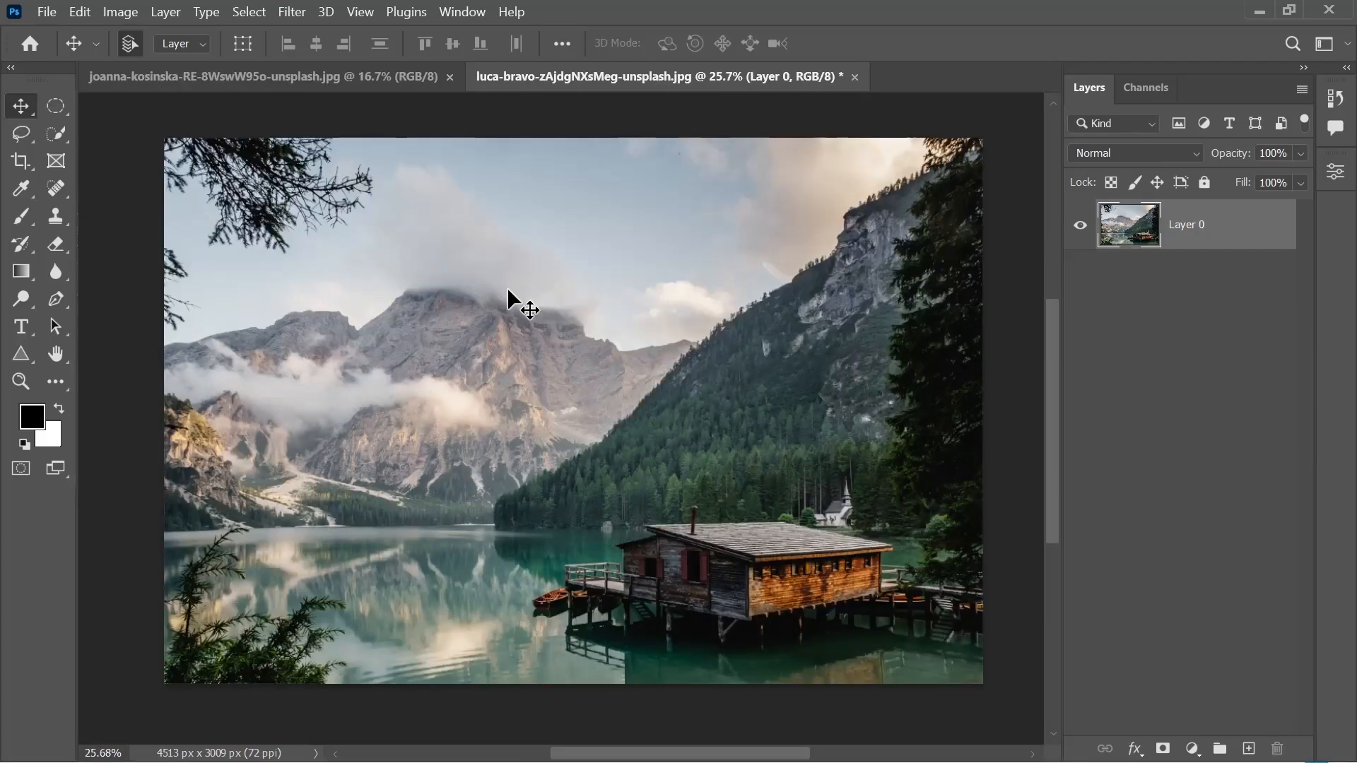
Draw an elliptical marquee selection over the sky and mountains in the lake photo's left part, and deselect it.
{"action": "left_click", "coordinate": [22, 134]}
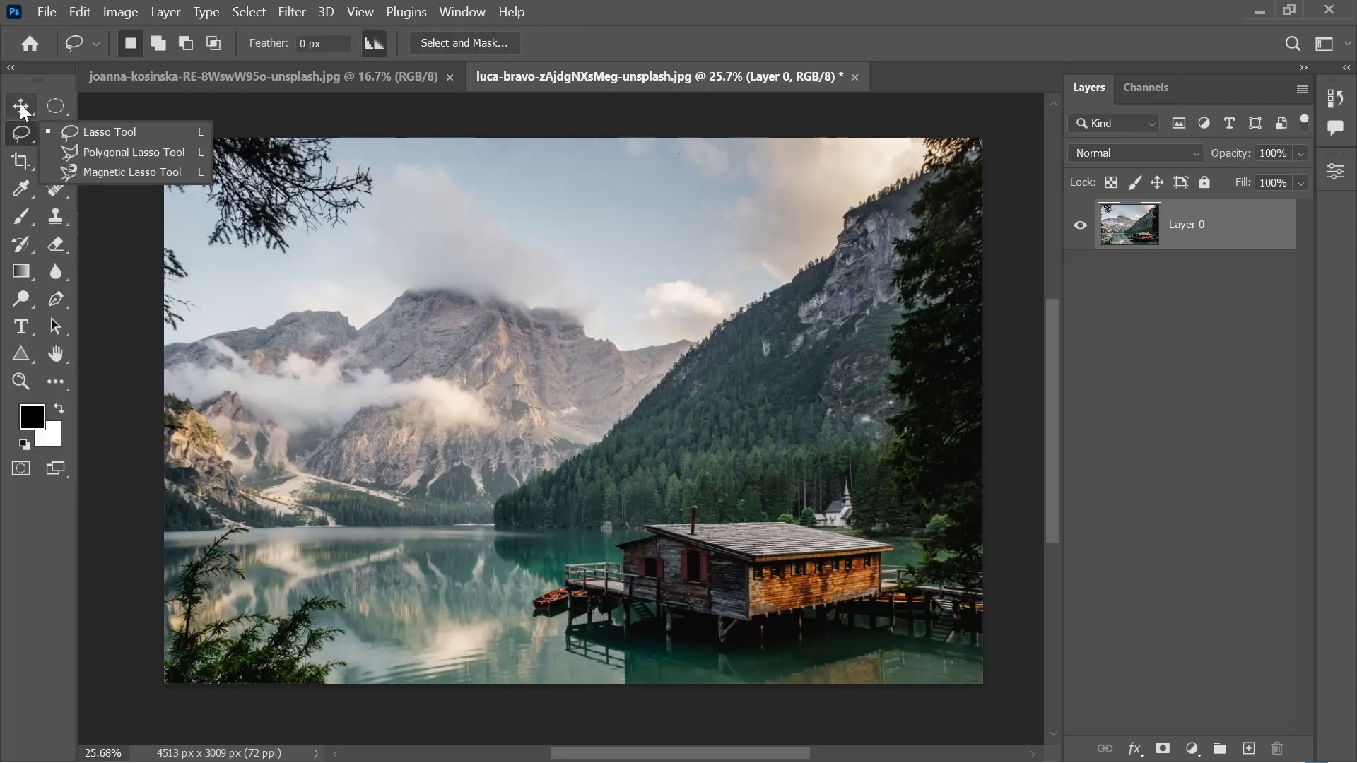
{"action": "left_click", "coordinate": [19, 140]}
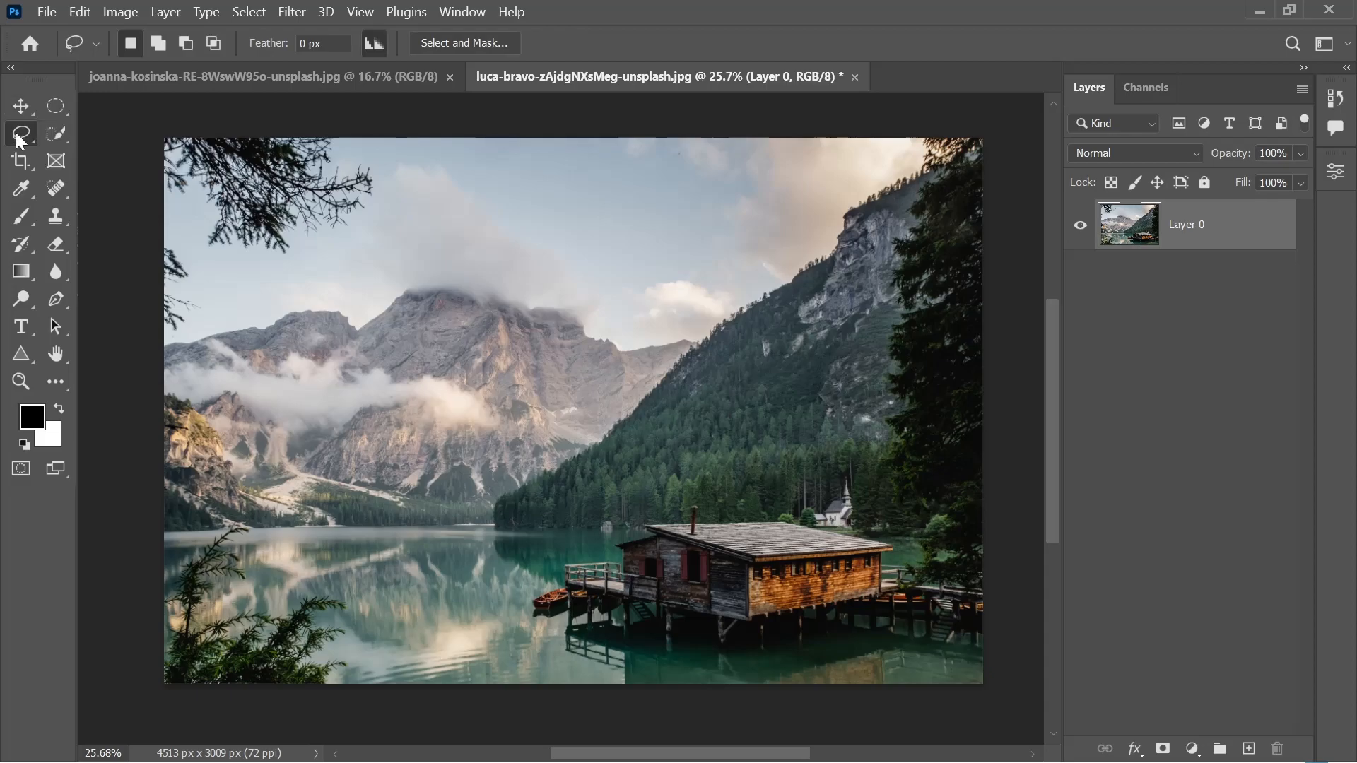
{"action": "left_click", "coordinate": [52, 109]}
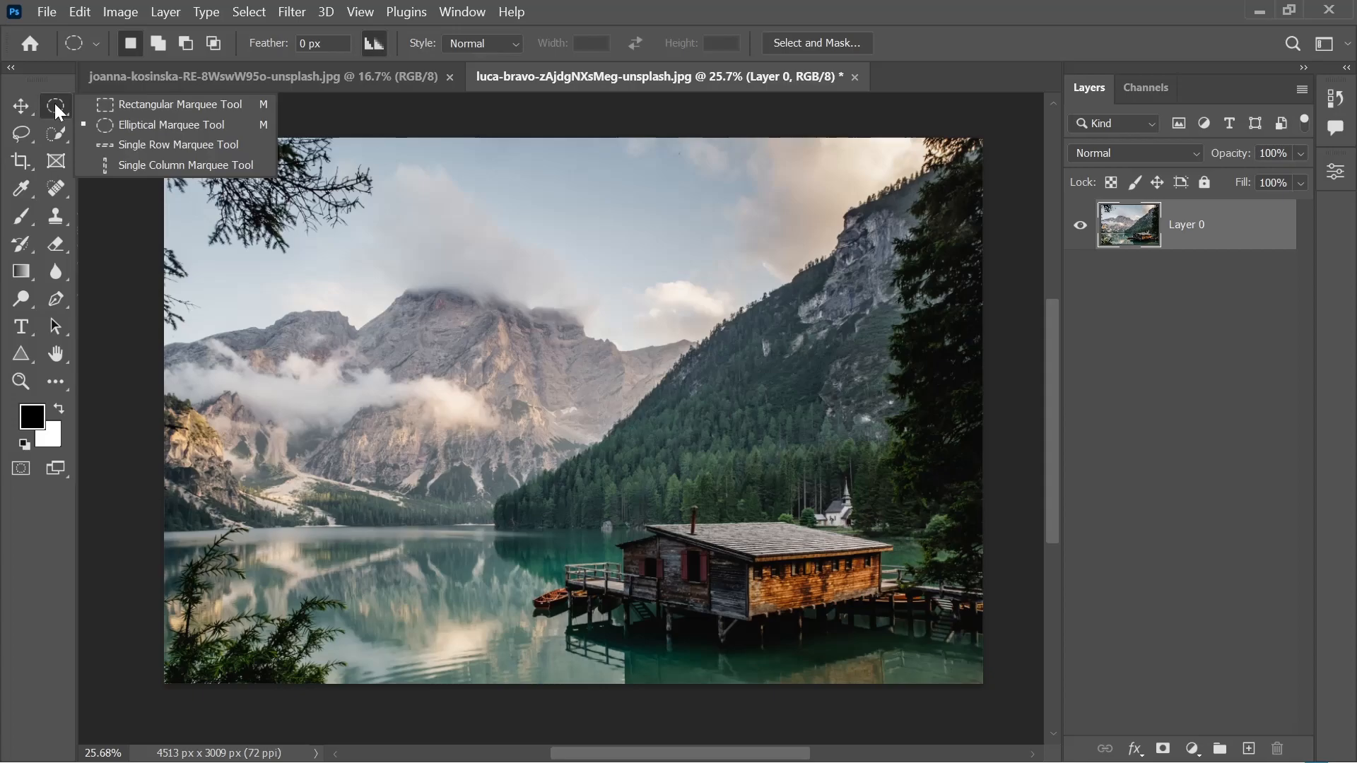
{"action": "left_click", "coordinate": [132, 128]}
{"action": "left_click_drag", "start_coordinate": [195, 175], "coordinate": [463, 469]}
{"action": "key", "text": "ctrl+d"}
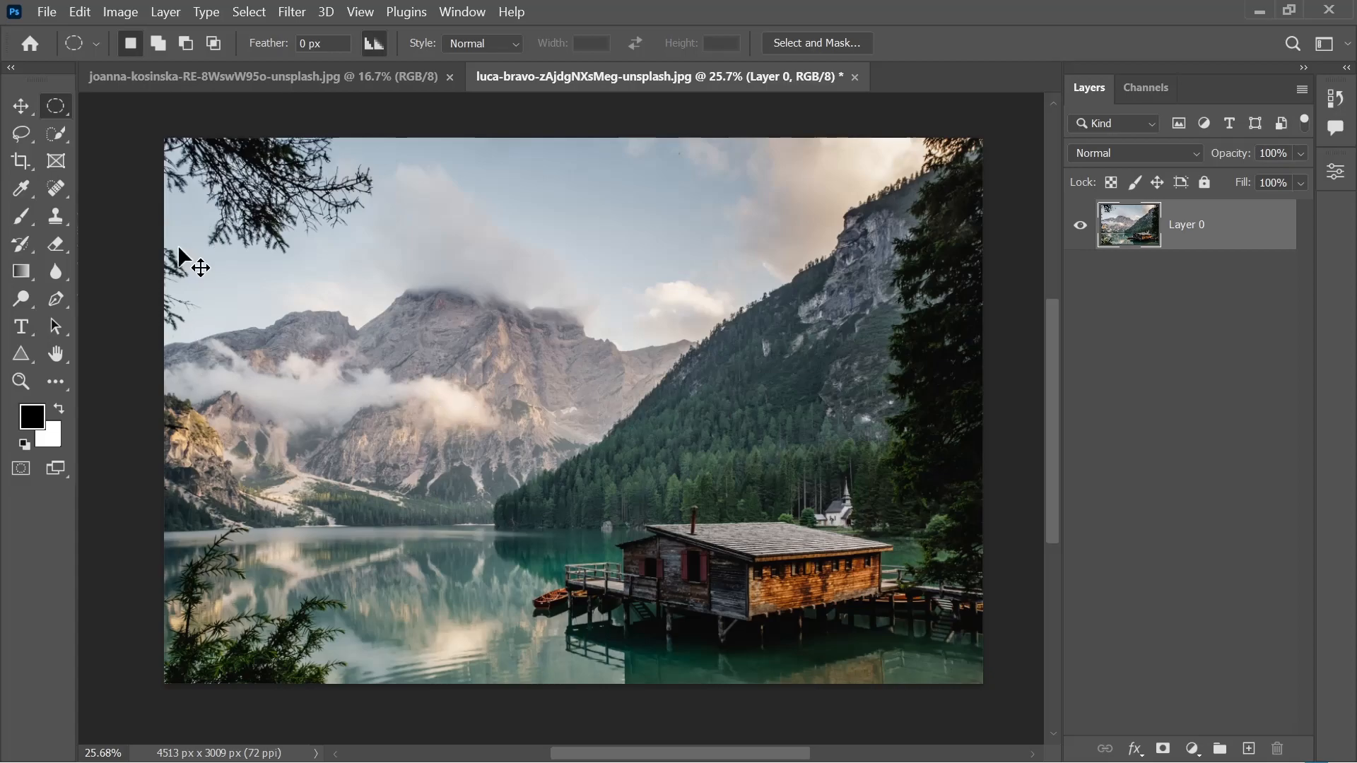
Draw a rectangular marquee selection over the mountains in the photo's left part, and deselect it.
{"action": "right_click", "coordinate": [56, 106]}
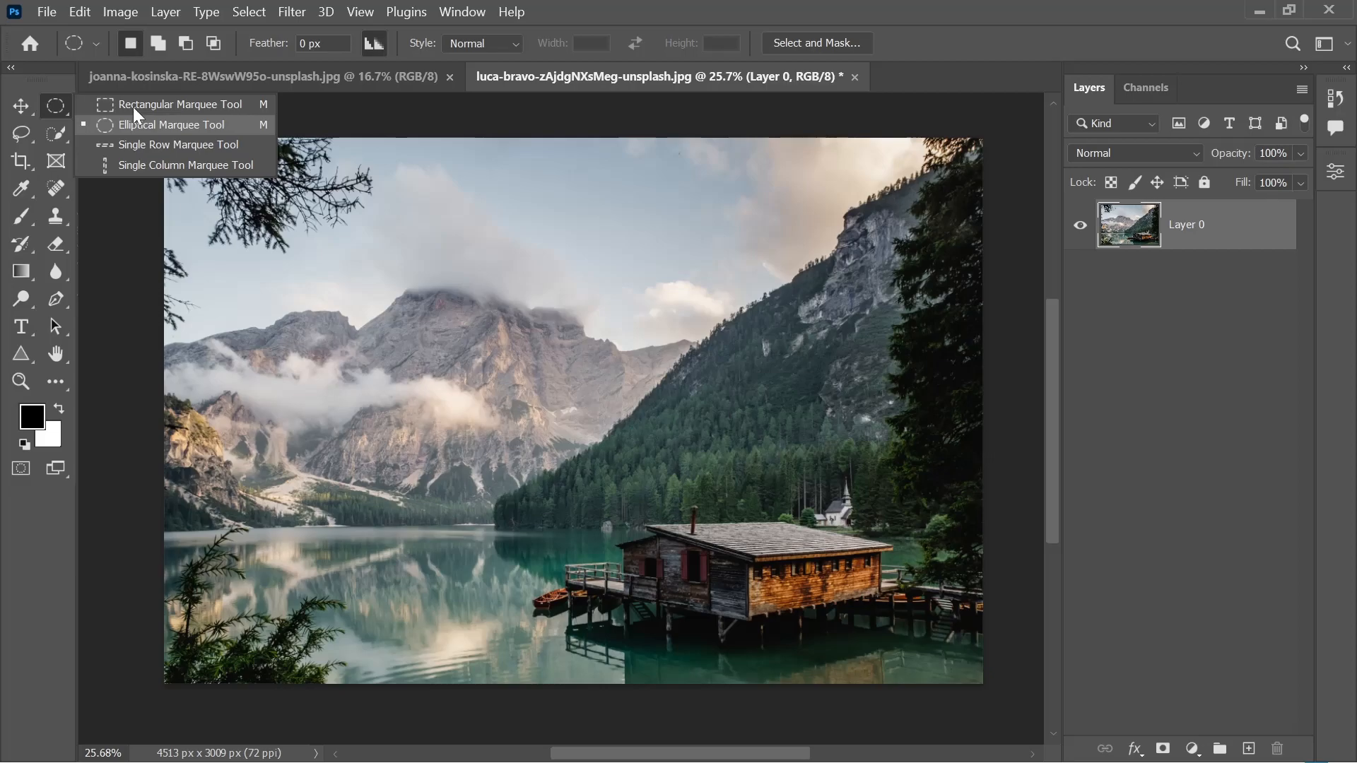
{"action": "left_click", "coordinate": [132, 108]}
{"action": "left_click_drag", "start_coordinate": [229, 211], "coordinate": [443, 454]}
{"action": "key", "text": "ctrl+d"}
{"action": "key", "text": "ctrl+shift+d"}
{"action": "key", "text": "ctrl+d"}
Draw a freehand Lasso selection around the misty mountain range, and shift the selection outline toward the forested slope.
{"action": "left_click", "coordinate": [27, 133]}
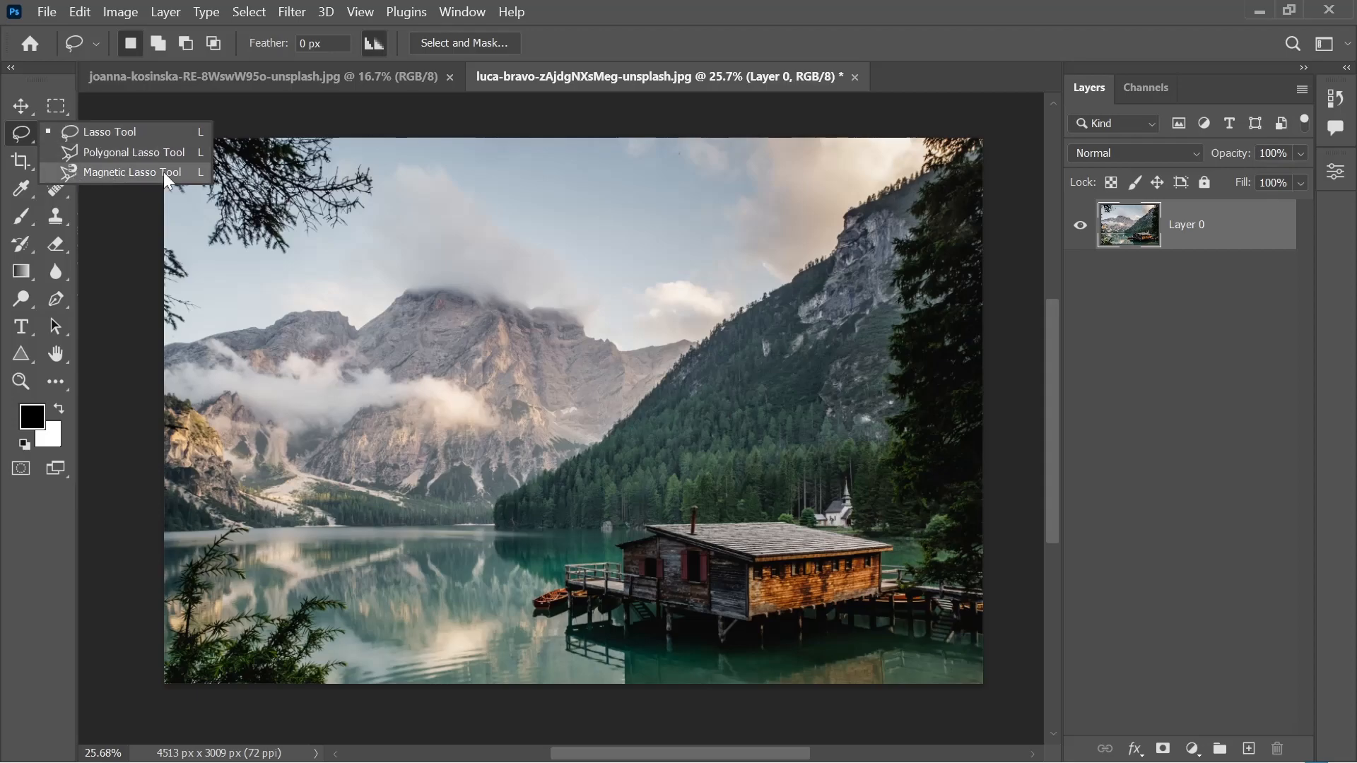
{"action": "left_click", "coordinate": [125, 133]}
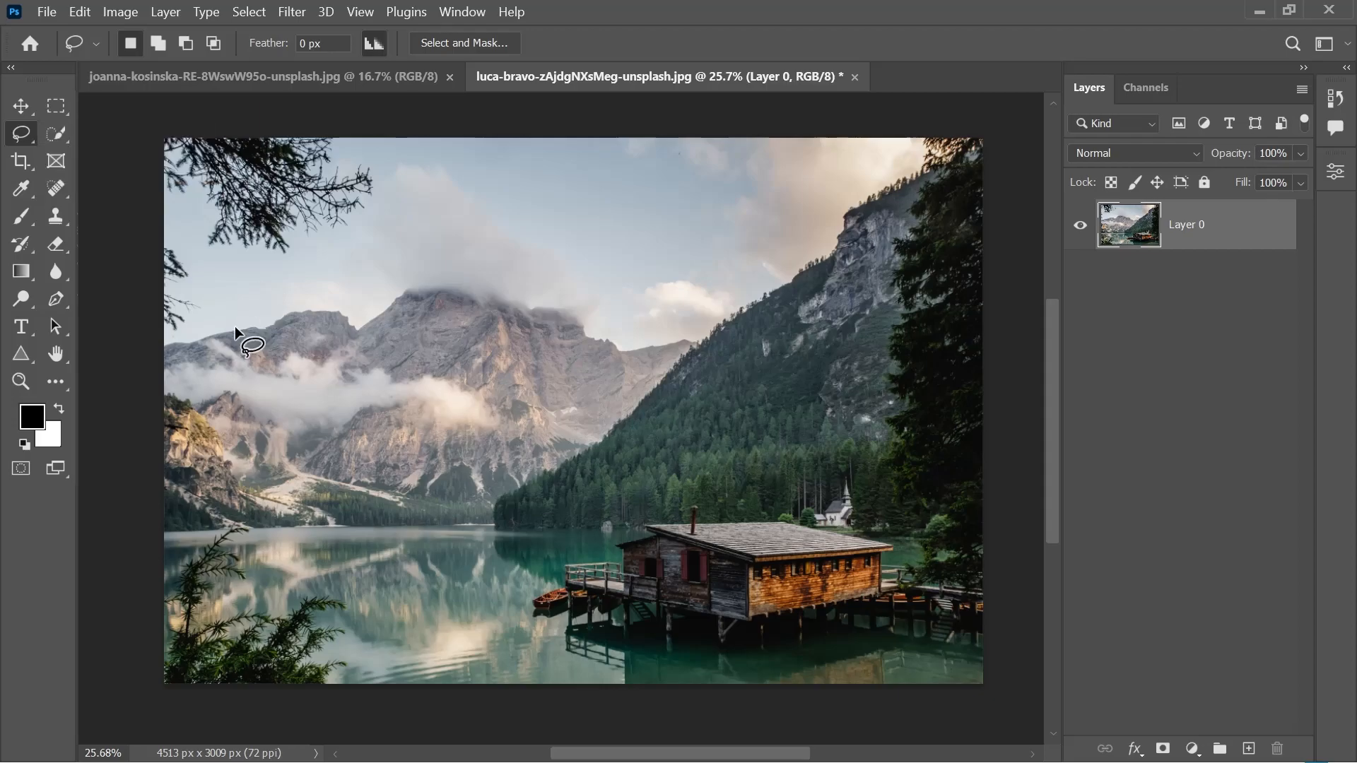
{"action": "mouse_move", "coordinate": [195, 336]}
{"action": "left_mouse_down"}
{"action": "mouse_move", "coordinate": [381, 287]}
{"action": "mouse_move", "coordinate": [382, 264]}
{"action": "mouse_move", "coordinate": [415, 251]}
{"action": "mouse_move", "coordinate": [623, 355]}
{"action": "mouse_move", "coordinate": [547, 451]}
{"action": "mouse_move", "coordinate": [442, 492]}
{"action": "mouse_move", "coordinate": [377, 431]}
{"action": "mouse_move", "coordinate": [407, 401]}
{"action": "mouse_move", "coordinate": [364, 369]}
{"action": "mouse_move", "coordinate": [164, 353]}
{"action": "mouse_move", "coordinate": [176, 379]}
{"action": "mouse_move", "coordinate": [173, 325]}
{"action": "left_mouse_up"}
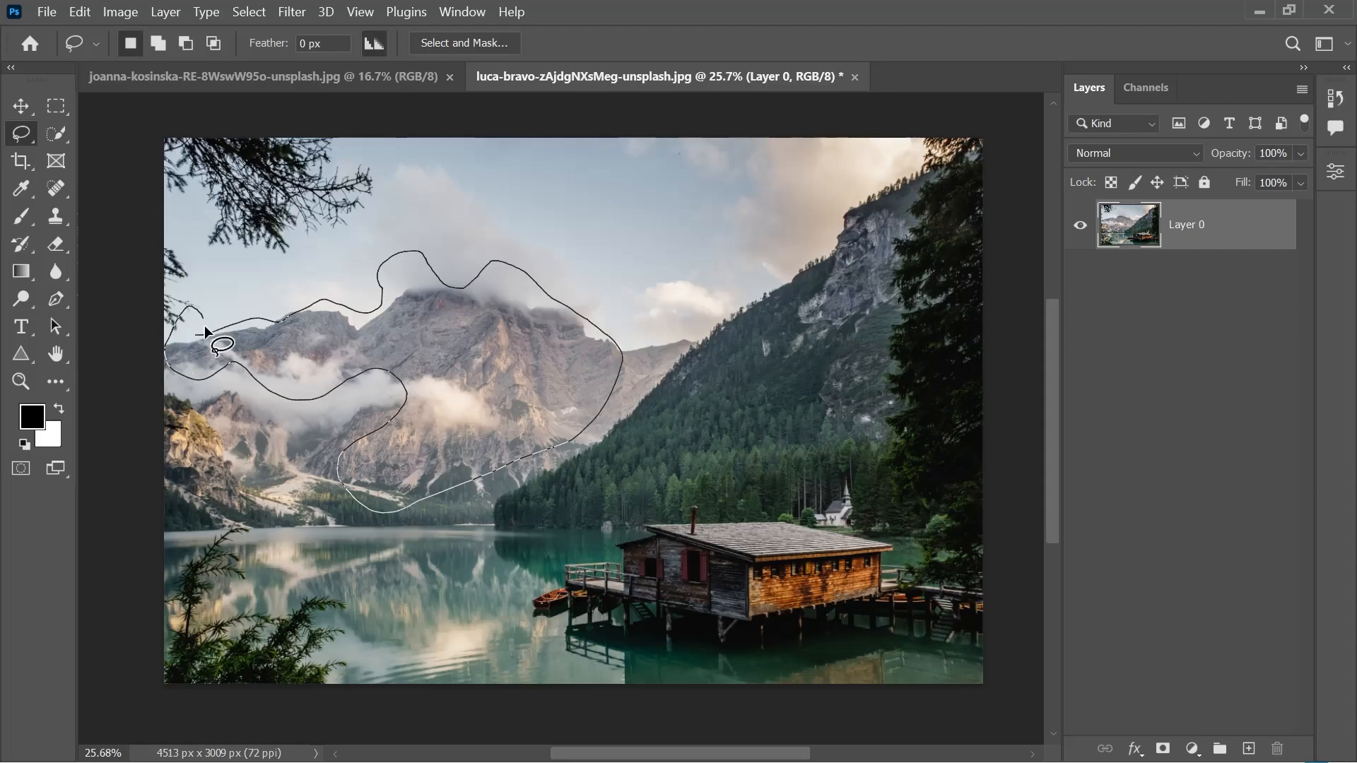
{"action": "left_click_drag", "start_coordinate": [191, 330], "coordinate": [205, 351]}
{"action": "left_click_drag", "start_coordinate": [236, 337], "coordinate": [195, 336]}
{"action": "left_click_drag", "start_coordinate": [196, 338], "coordinate": [197, 341]}
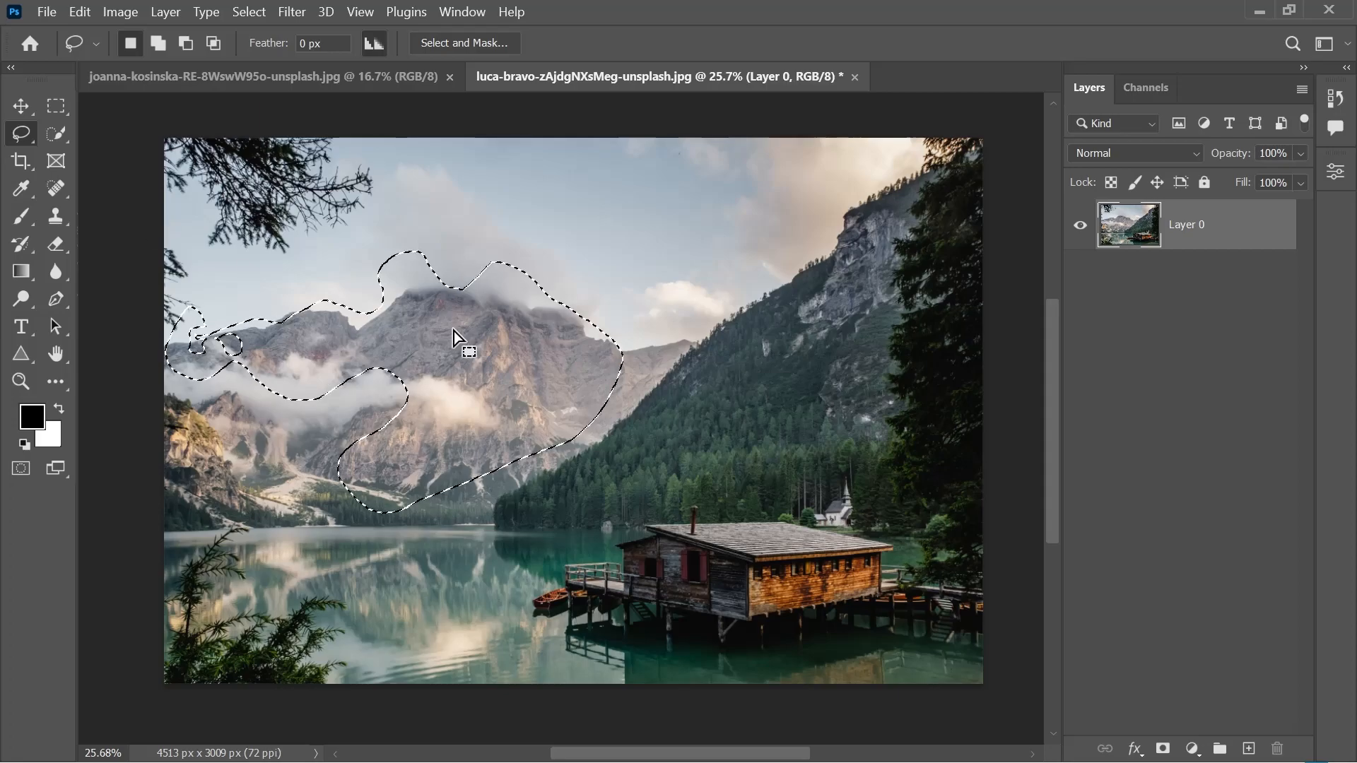
{"action": "left_click_drag", "start_coordinate": [454, 331], "coordinate": [523, 329]}
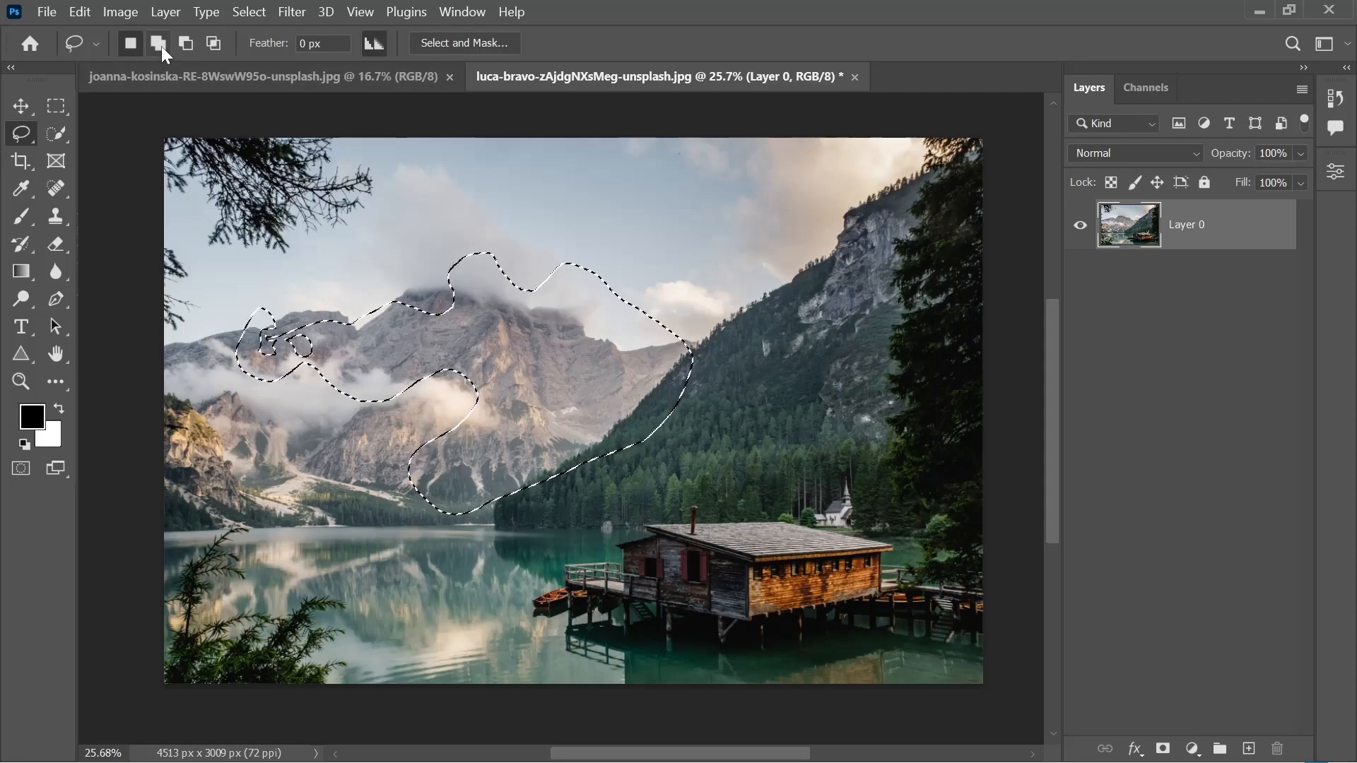
Extend the lasso selection in add mode to cover the rest of the mountain range out to the photo's left edge and down to the lakeshore.
{"action": "left_click", "coordinate": [134, 39]}
{"action": "key", "text": "shift"}
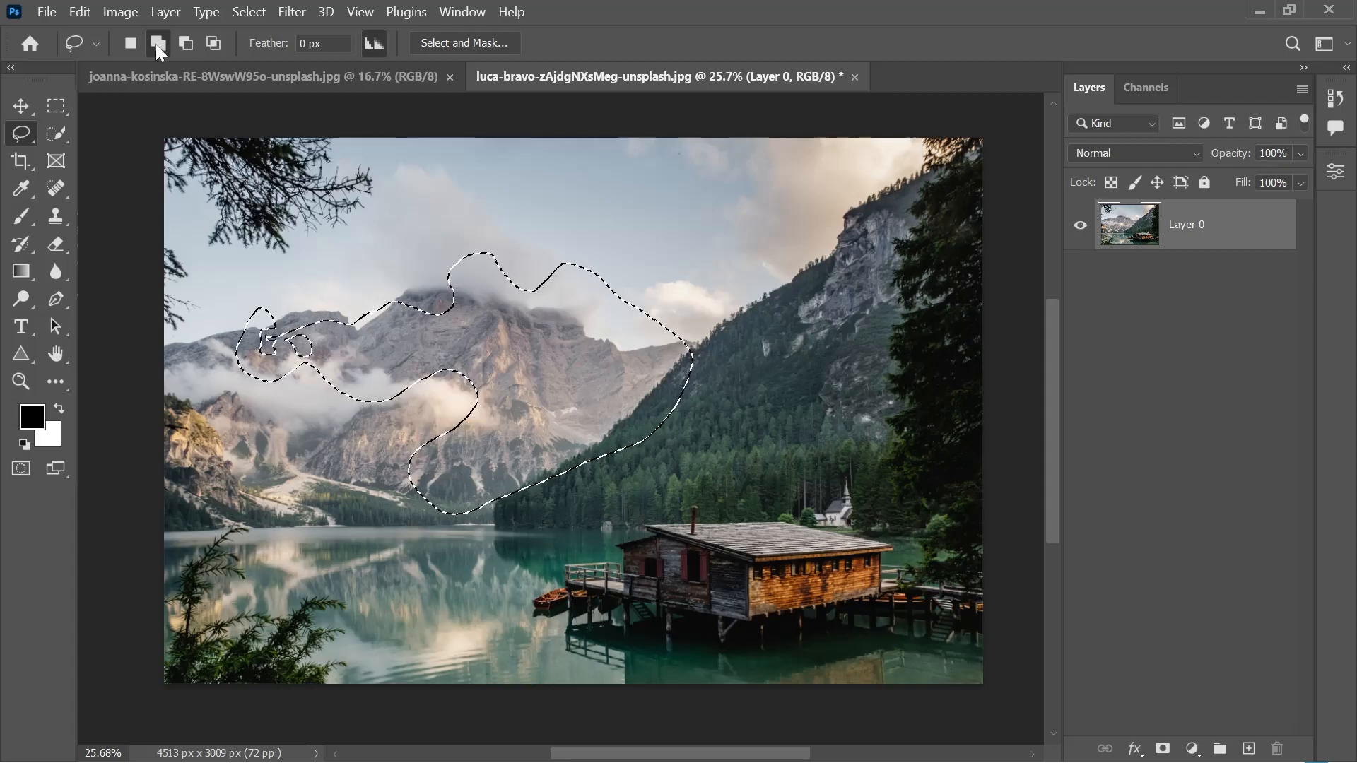
{"action": "left_click", "coordinate": [129, 42]}
{"action": "key", "text": "shift"}
{"action": "left_click_drag", "start_coordinate": [386, 458], "coordinate": [396, 468]}
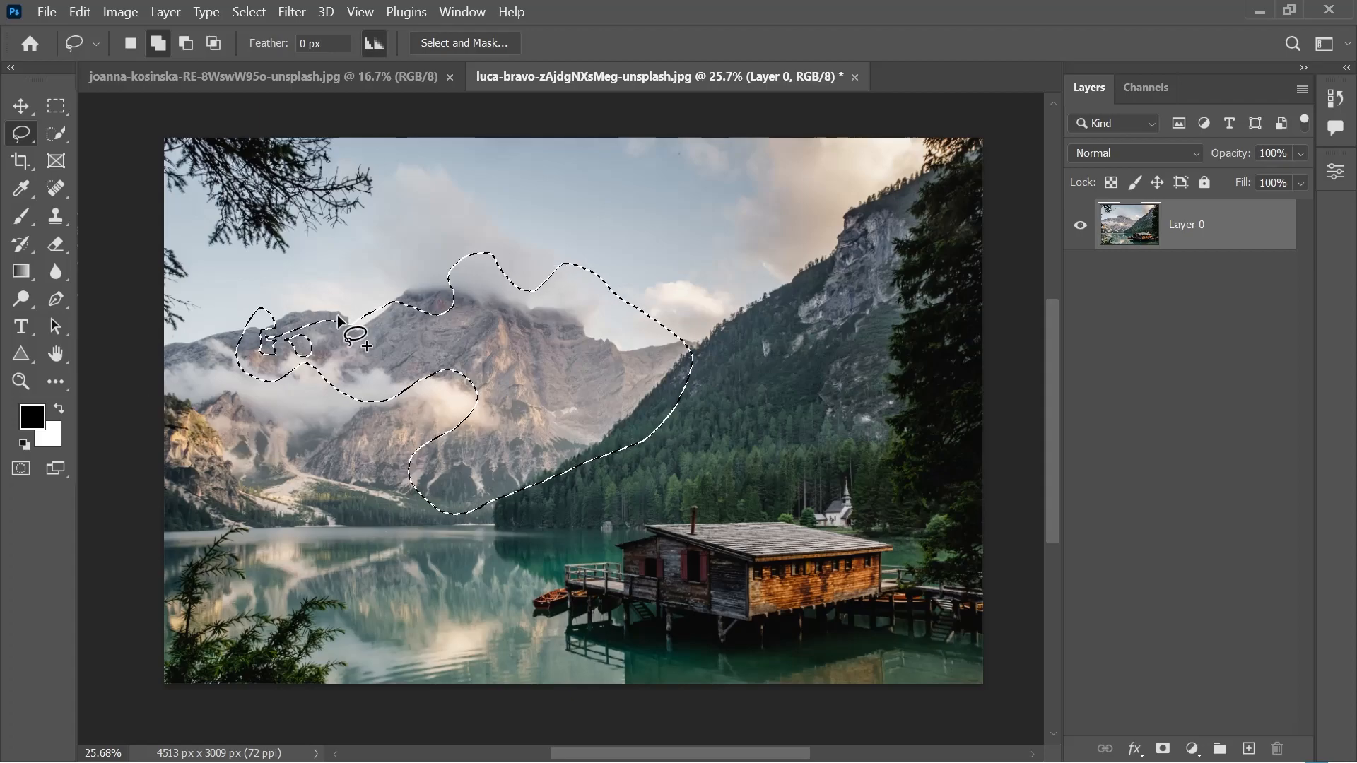
{"action": "left_click", "coordinate": [167, 48]}
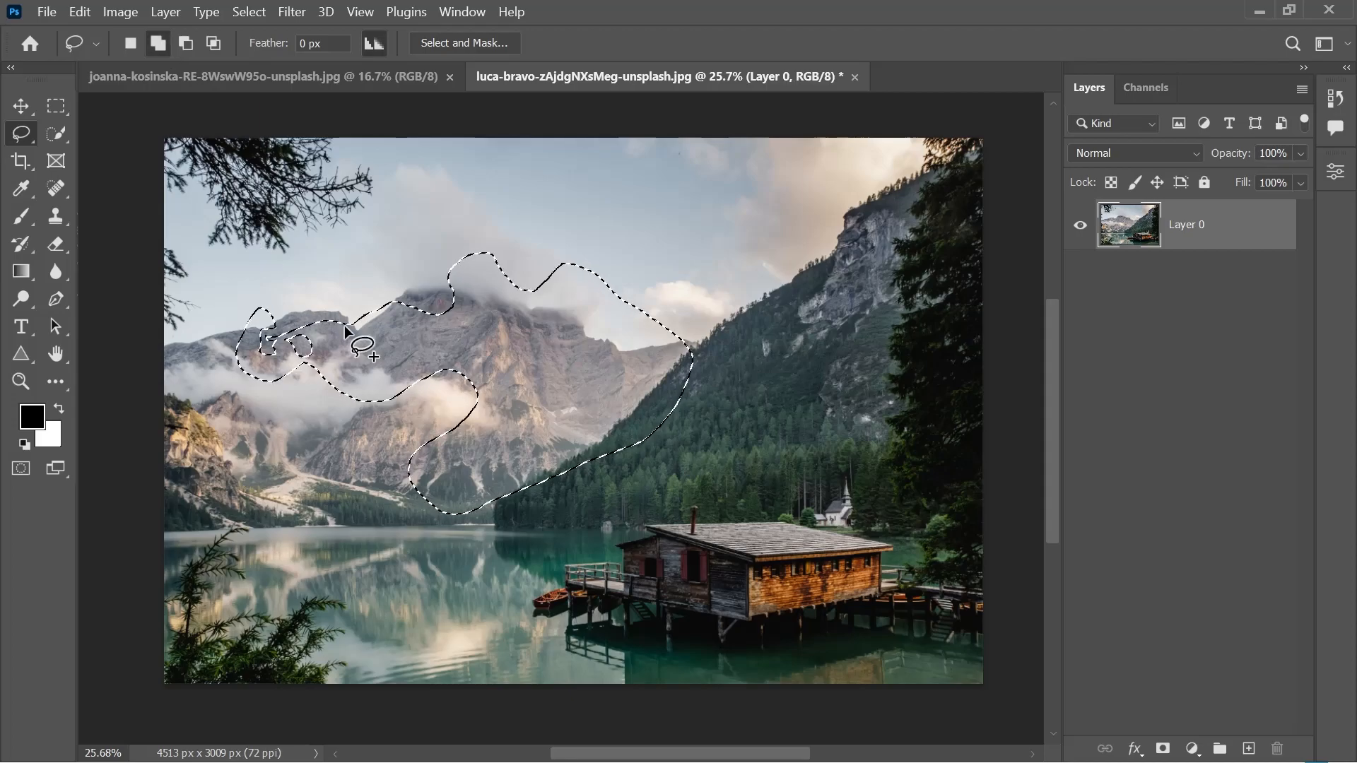
{"action": "left_click_drag", "start_coordinate": [339, 312], "coordinate": [298, 308]}
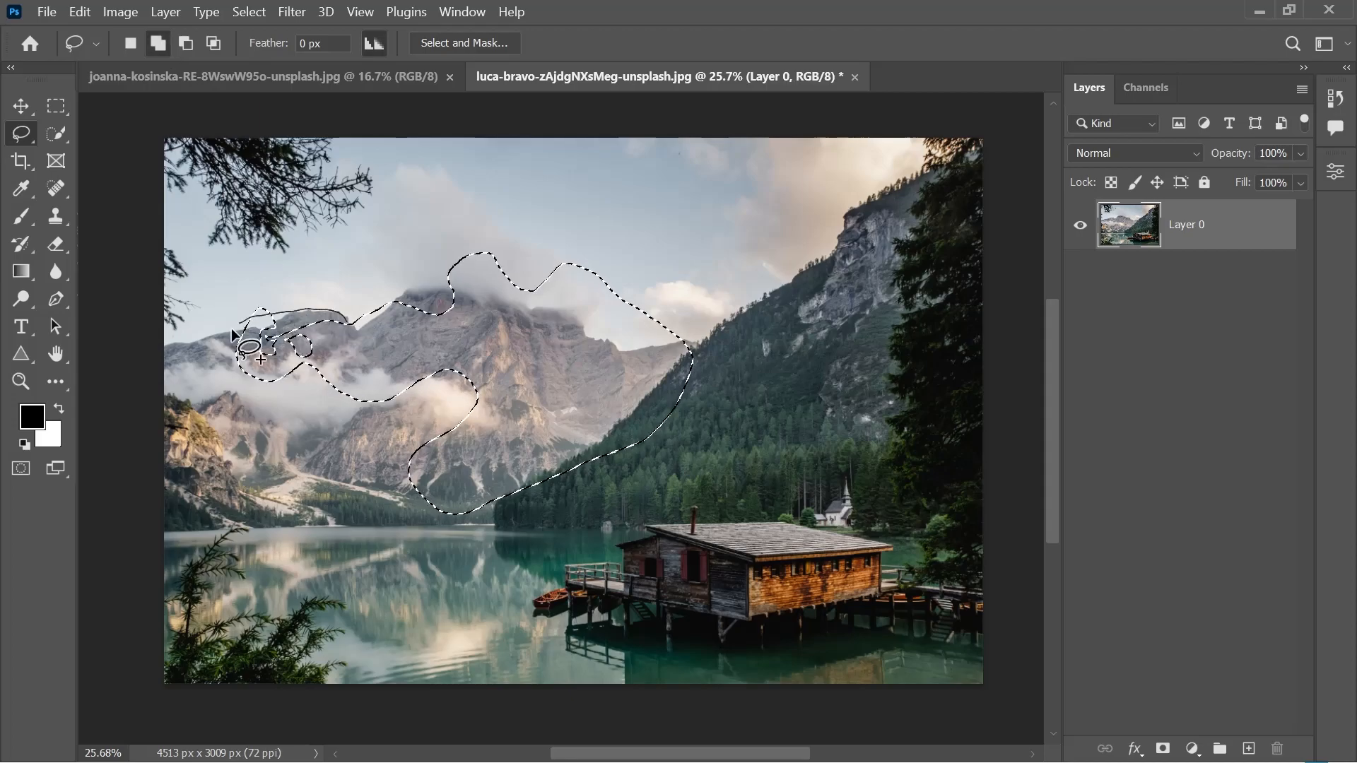
{"action": "mouse_move", "coordinate": [167, 338]}
{"action": "left_mouse_down"}
{"action": "mouse_move", "coordinate": [133, 410]}
{"action": "mouse_move", "coordinate": [188, 397]}
{"action": "mouse_move", "coordinate": [203, 449]}
{"action": "mouse_move", "coordinate": [292, 507]}
{"action": "mouse_move", "coordinate": [460, 513]}
{"action": "mouse_move", "coordinate": [489, 415]}
{"action": "mouse_move", "coordinate": [483, 377]}
{"action": "mouse_move", "coordinate": [411, 330]}
{"action": "mouse_move", "coordinate": [344, 323]}
{"action": "left_mouse_up"}
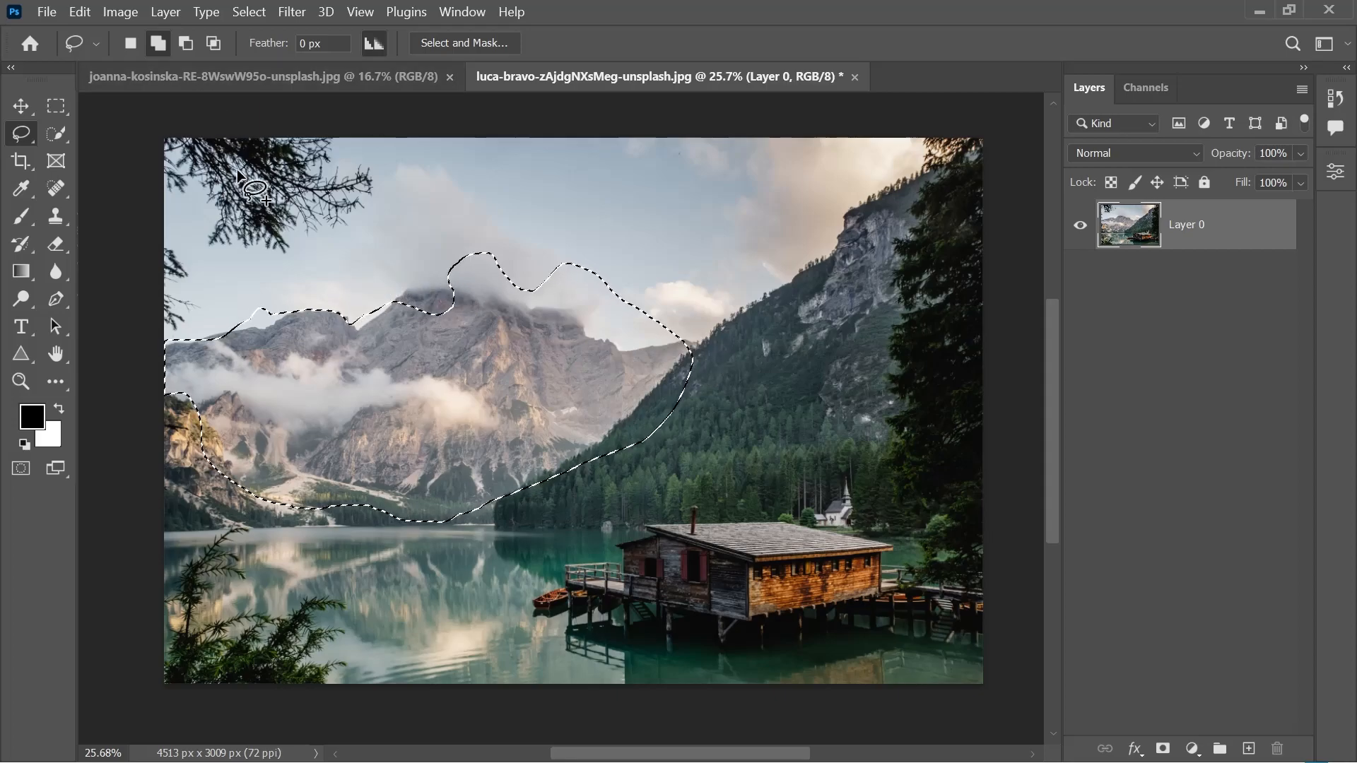
Subtract the sky and cloud areas above the main peak from the selection so its edge follows the ridge line.
{"action": "key", "text": "alt"}
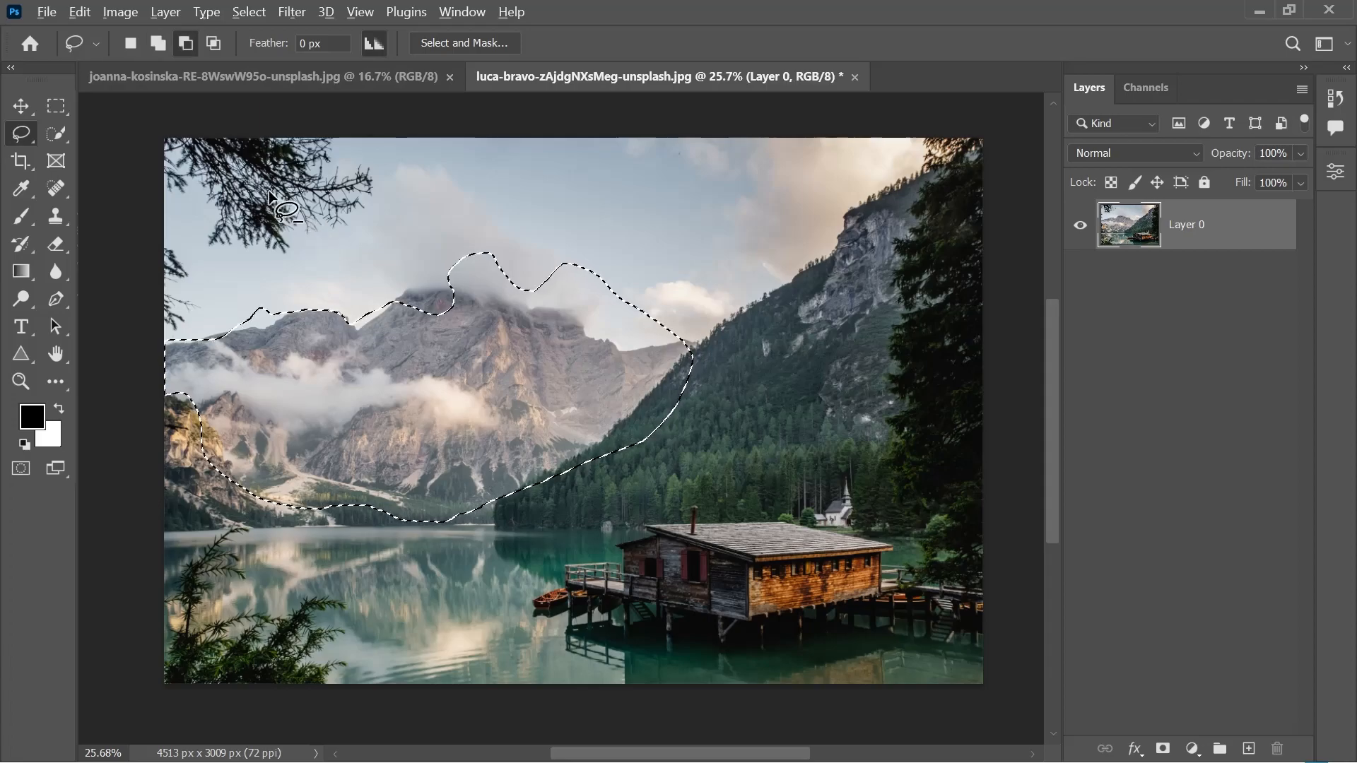
{"action": "left_click", "coordinate": [186, 44]}
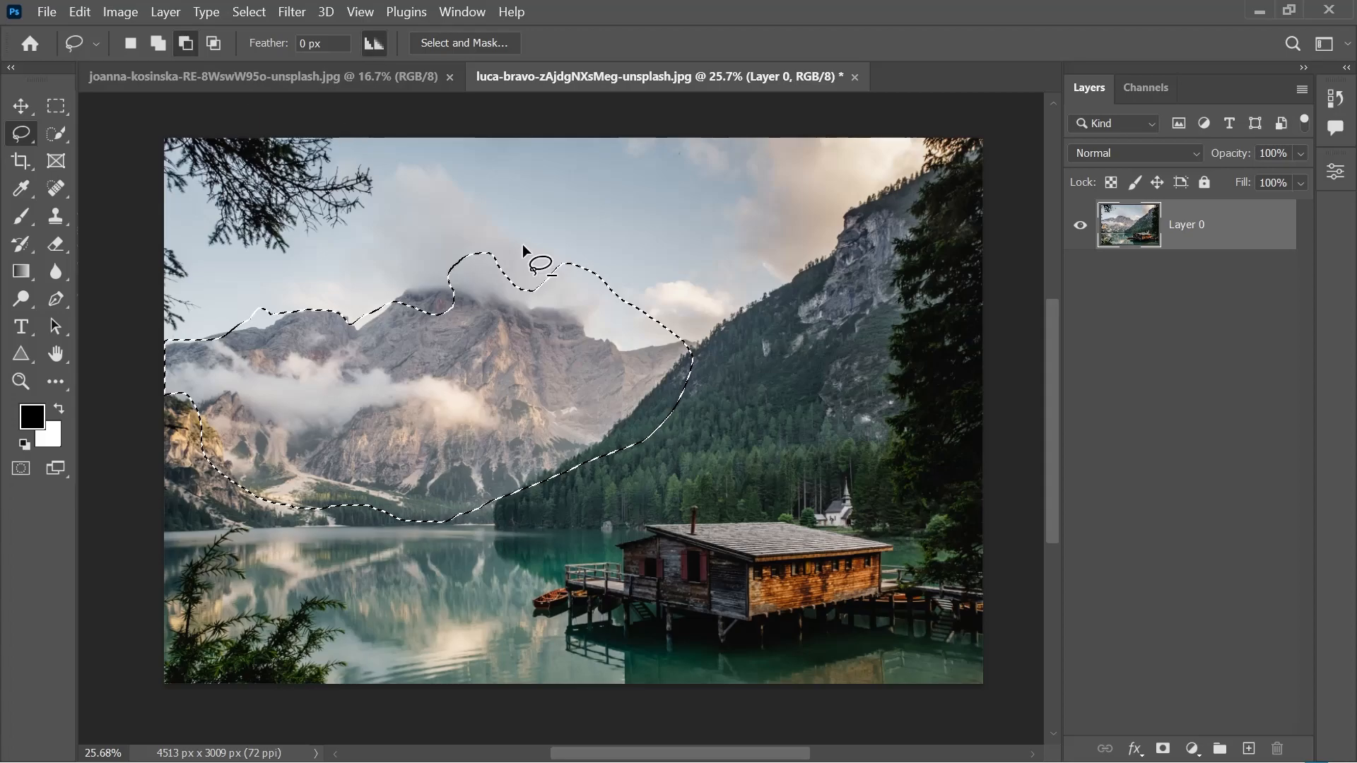
{"action": "left_click_drag", "start_coordinate": [418, 272], "coordinate": [466, 299]}
{"action": "mouse_move", "coordinate": [664, 352]}
{"action": "left_mouse_down"}
{"action": "mouse_move", "coordinate": [694, 351]}
{"action": "mouse_move", "coordinate": [702, 297]}
{"action": "left_mouse_up"}
{"action": "mouse_move", "coordinate": [563, 208]}
{"action": "left_mouse_down"}
{"action": "mouse_move", "coordinate": [434, 249]}
{"action": "mouse_move", "coordinate": [424, 278]}
{"action": "mouse_move", "coordinate": [407, 279]}
{"action": "left_mouse_up"}
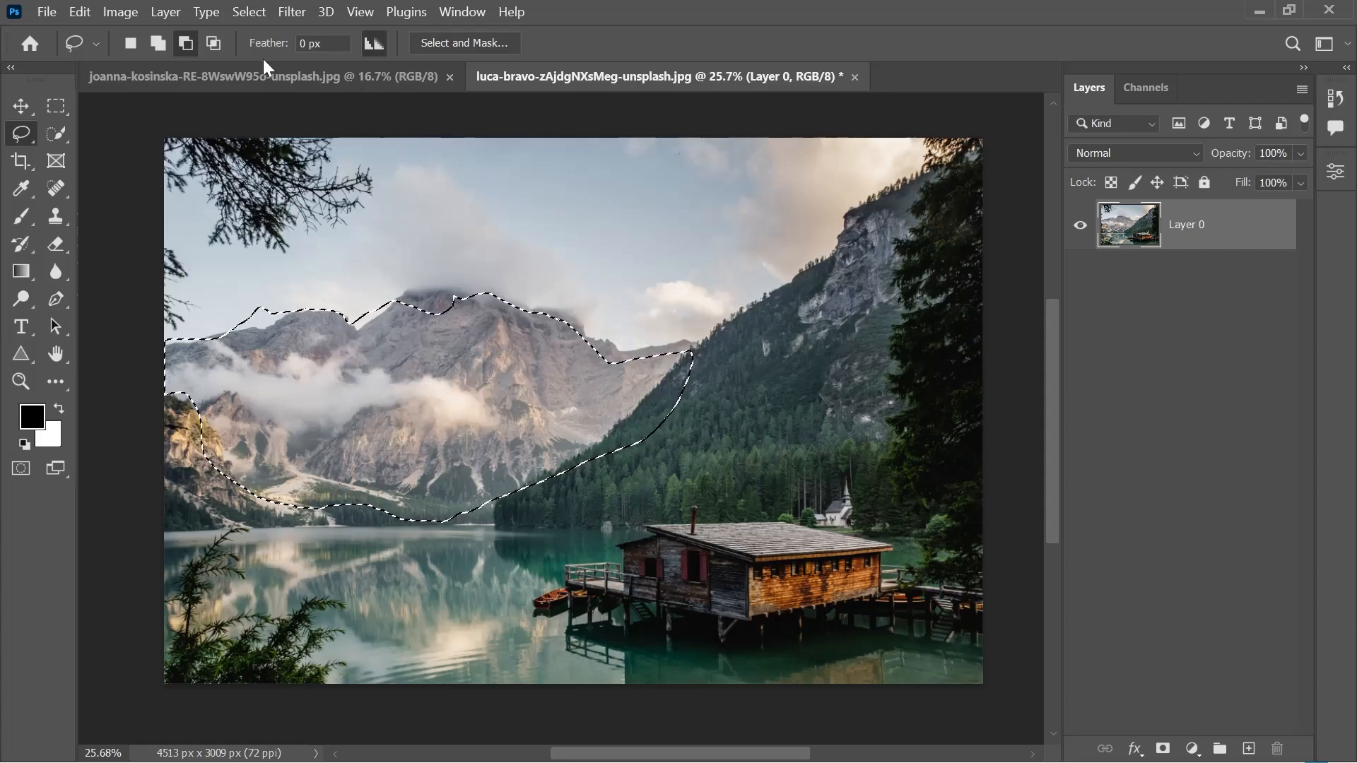
Try intersecting the mountain selection with a freehand area near the ridge right of the peak, and undo it.
{"action": "left_click", "coordinate": [213, 41]}
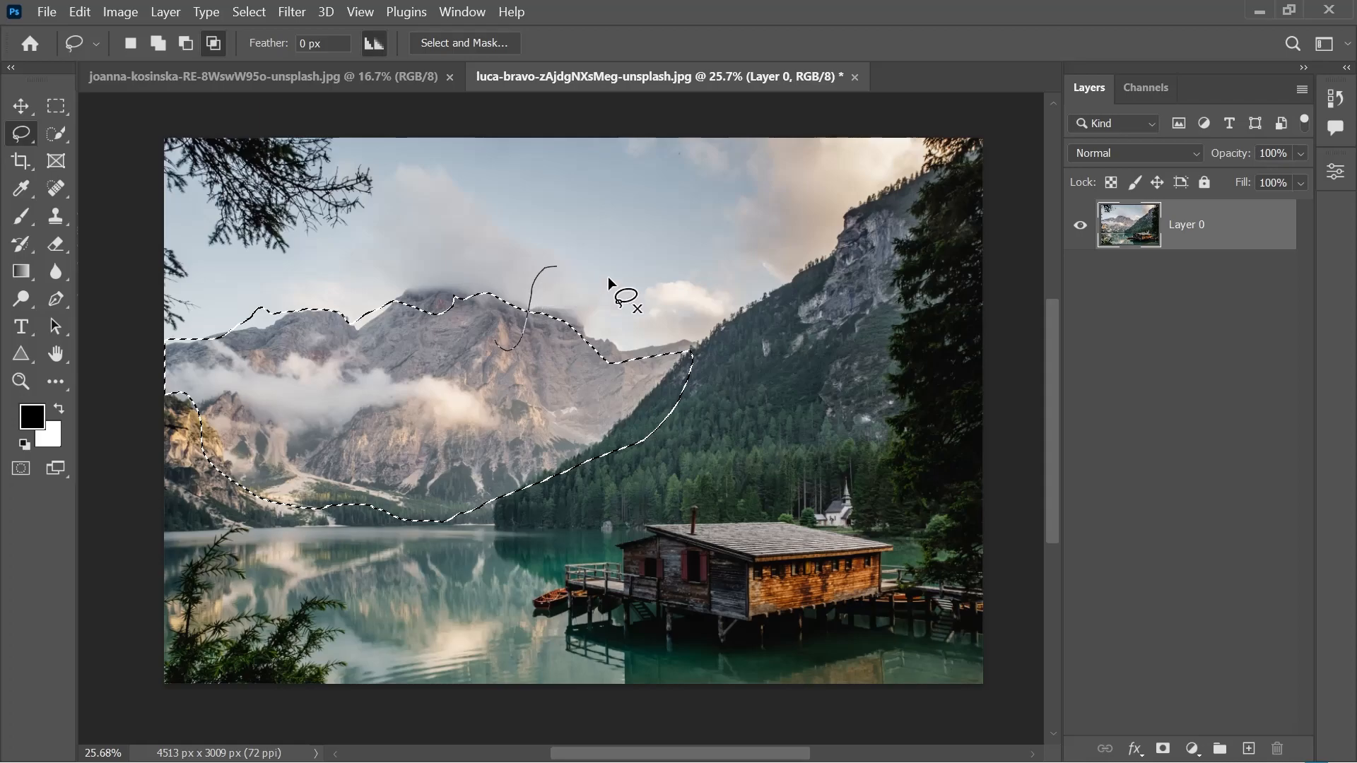
{"action": "left_click_drag", "start_coordinate": [498, 353], "coordinate": [495, 345]}
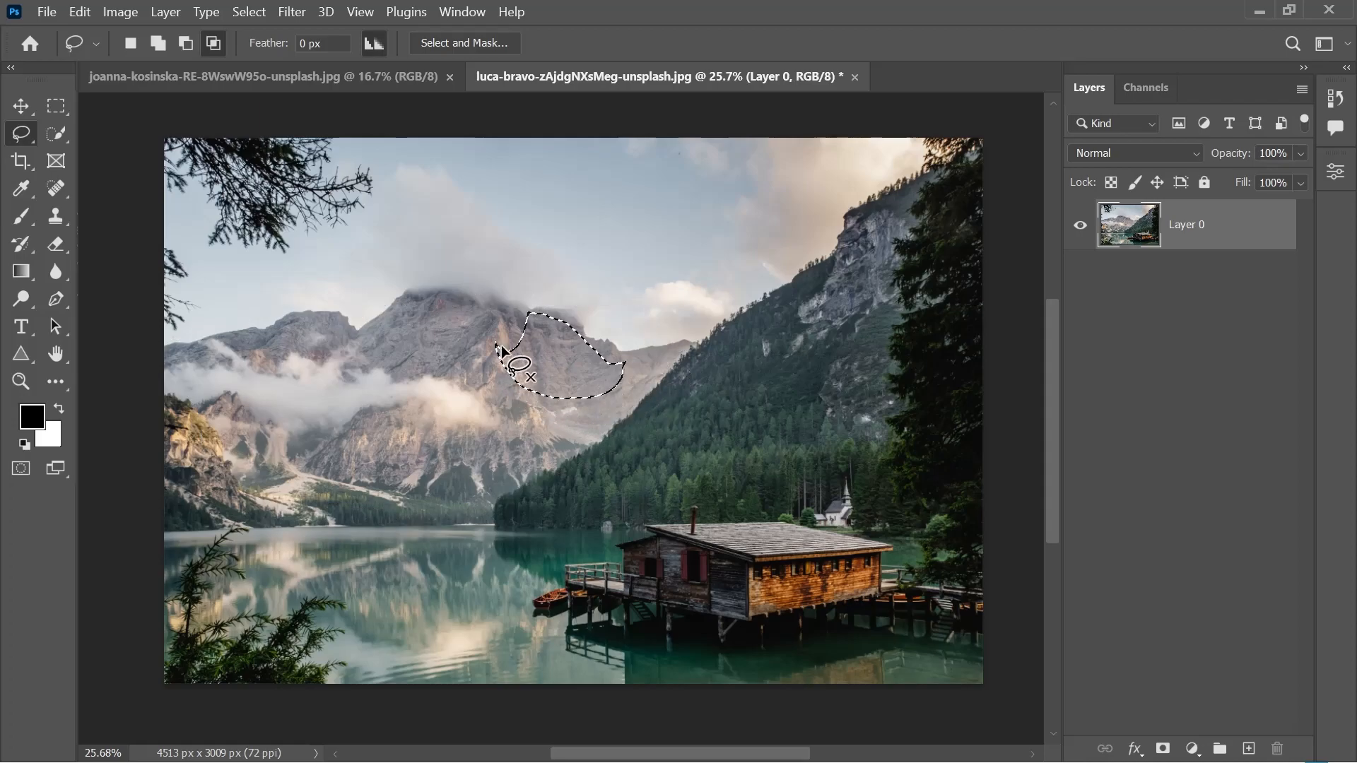
{"action": "key", "text": "ctrl+z"}
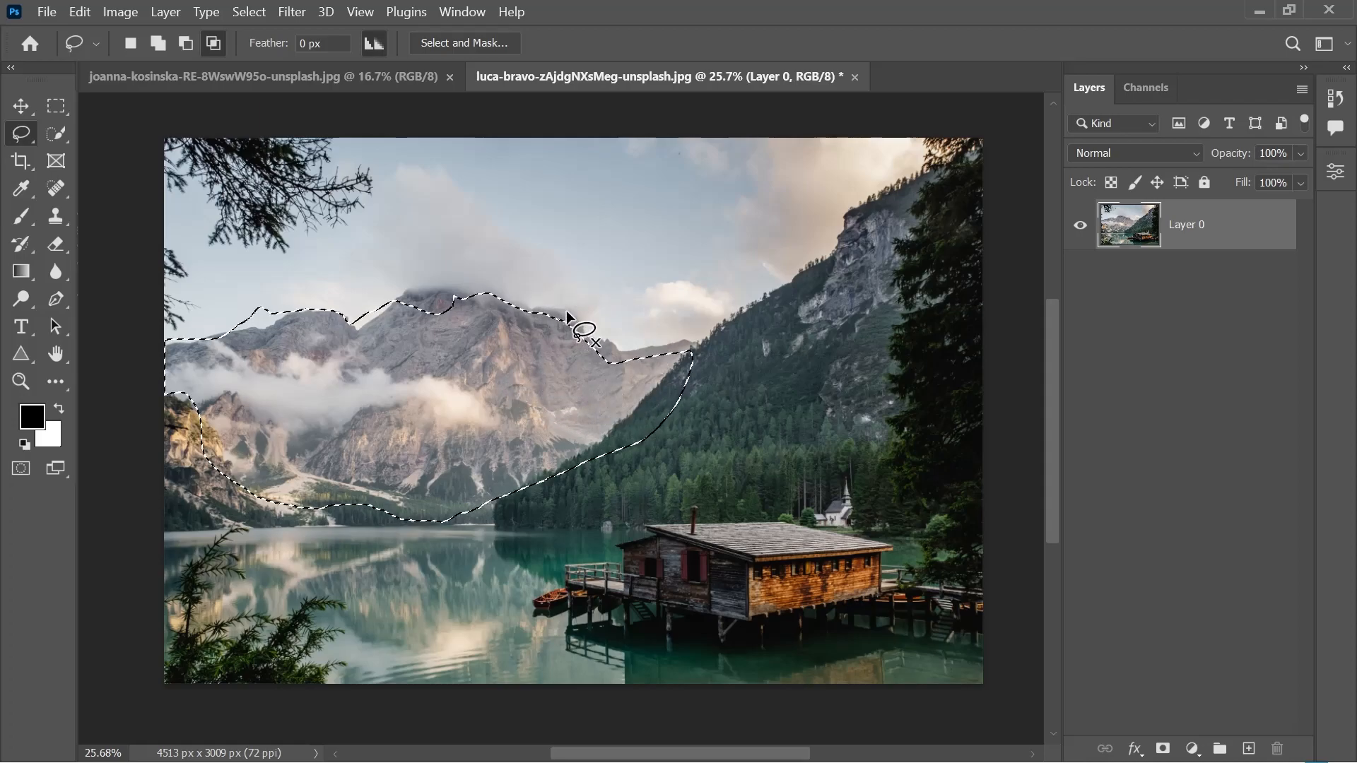
Intersect the mountain selection with a freehand area running from the low clouds over the main peak, and deselect it.
{"action": "left_click_drag", "start_coordinate": [340, 408], "coordinate": [442, 367]}
{"action": "mouse_move", "coordinate": [476, 281]}
{"action": "left_mouse_down"}
{"action": "mouse_move", "coordinate": [477, 237]}
{"action": "mouse_move", "coordinate": [516, 222]}
{"action": "mouse_move", "coordinate": [553, 231]}
{"action": "left_mouse_up"}
{"action": "left_click_drag", "start_coordinate": [607, 297], "coordinate": [583, 352]}
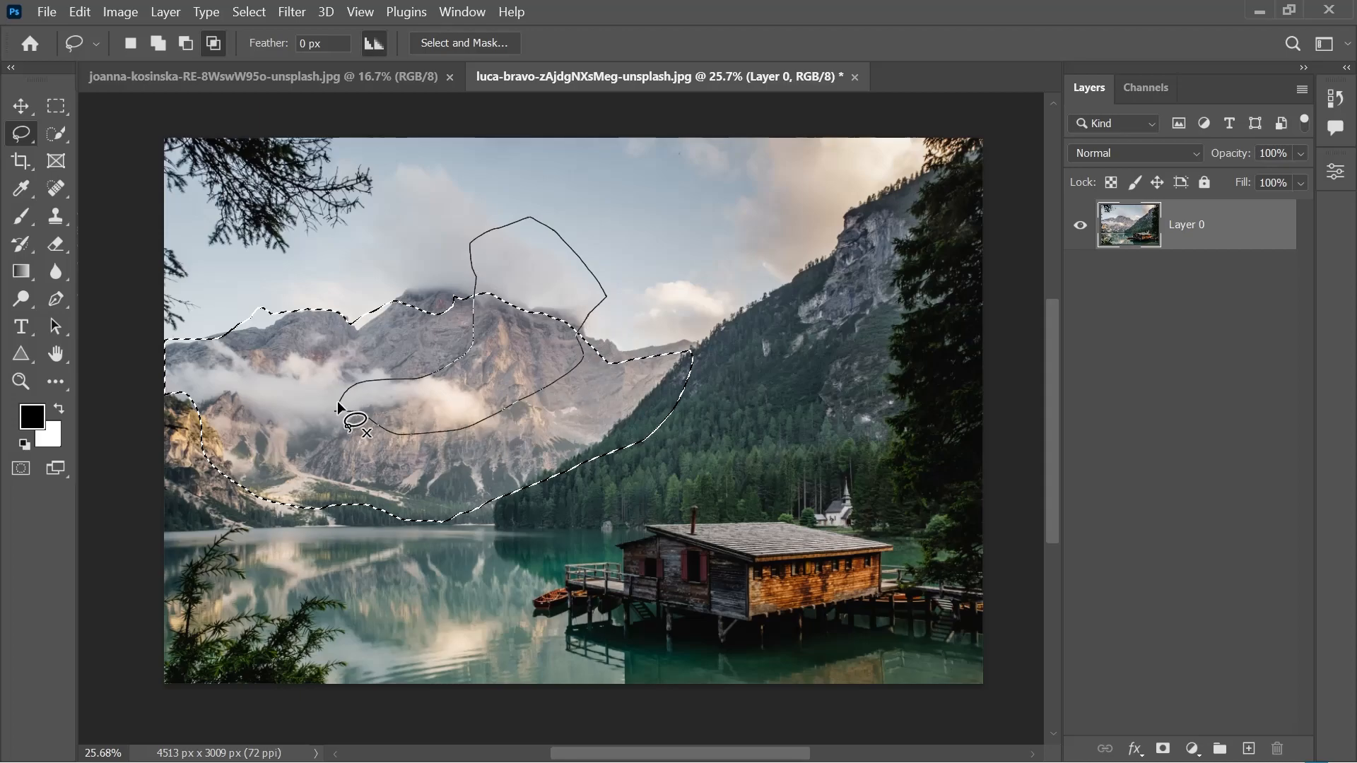
{"action": "left_click_drag", "start_coordinate": [337, 395], "coordinate": [346, 384]}
{"action": "mouse_move", "coordinate": [477, 306]}
{"action": "left_mouse_down"}
{"action": "mouse_move", "coordinate": [492, 266]}
{"action": "mouse_move", "coordinate": [489, 291]}
{"action": "mouse_move", "coordinate": [571, 316]}
{"action": "left_mouse_up"}
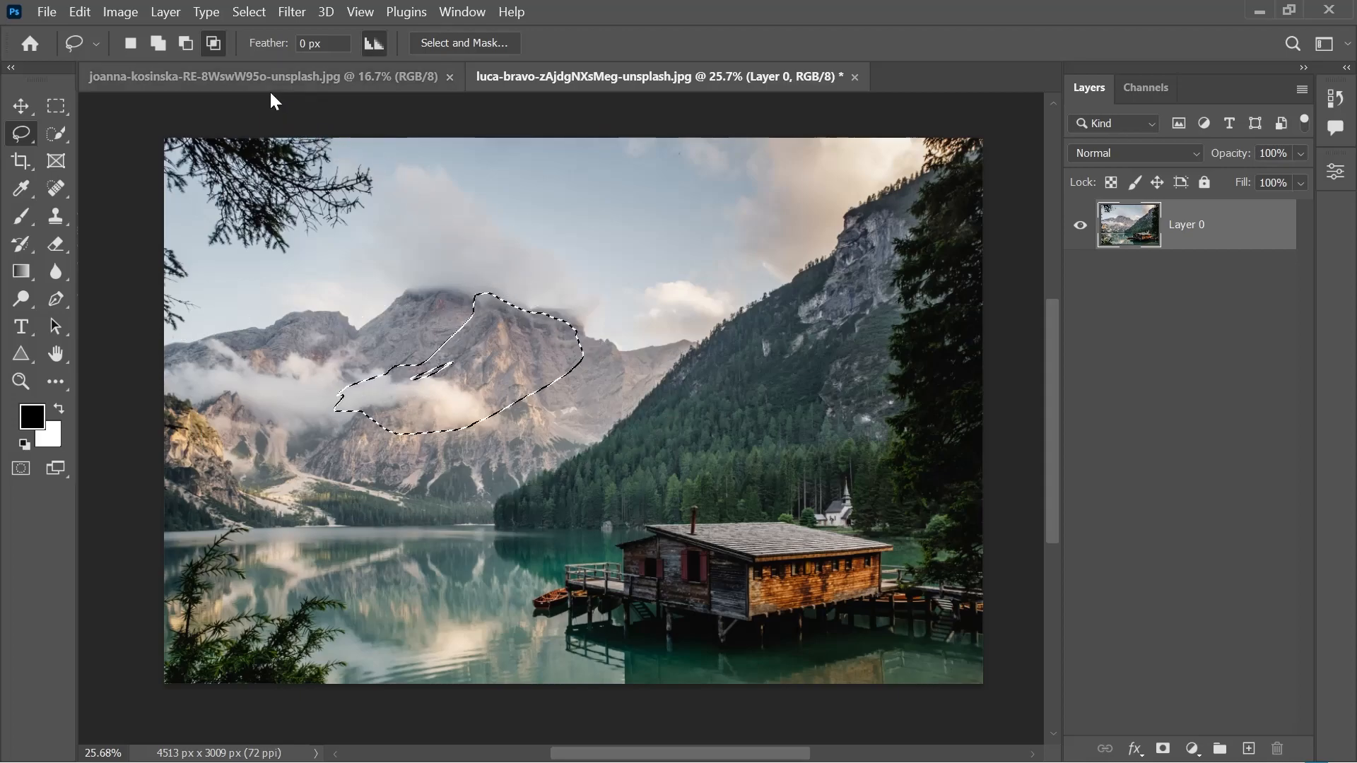
{"action": "left_click", "coordinate": [222, 41]}
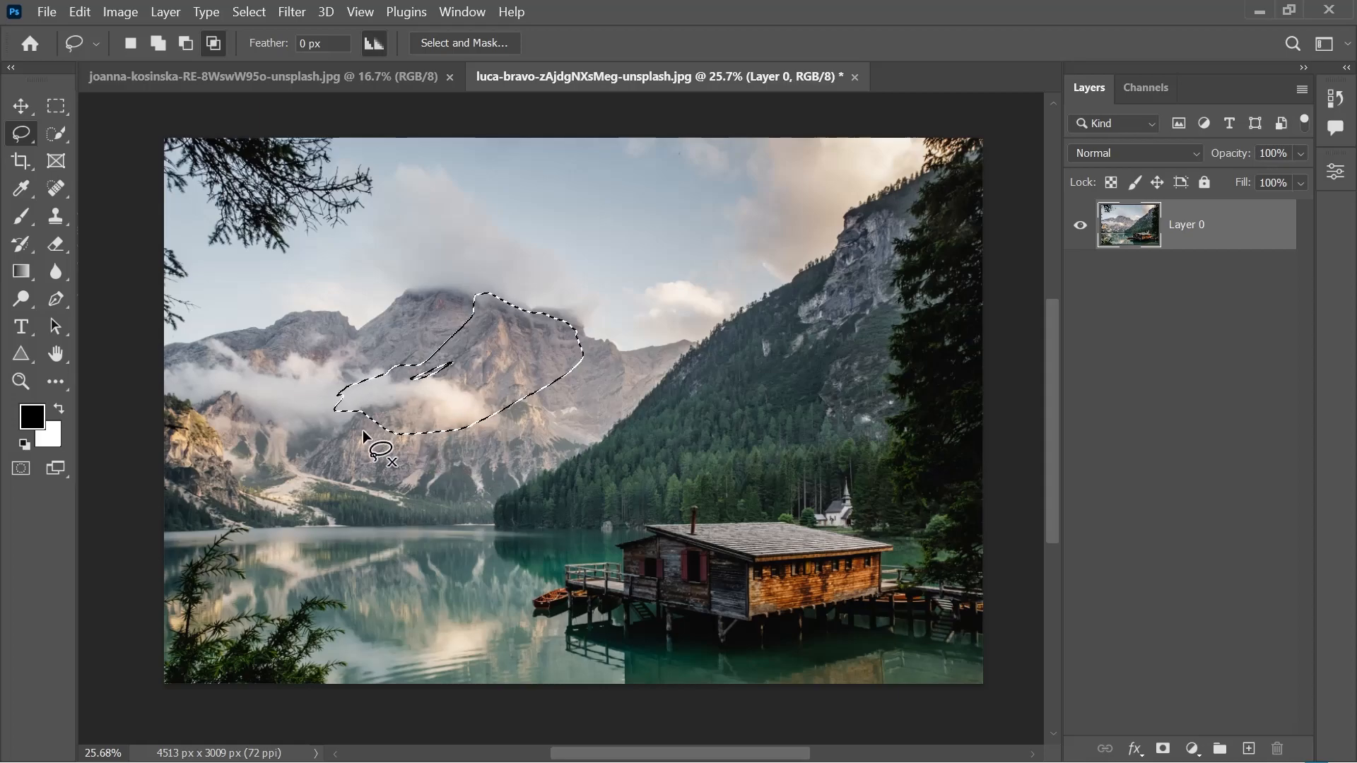
{"action": "left_click", "coordinate": [334, 402]}
Draw a closed five-cornered Polygonal Lasso selection enclosing the main peak and the sky above it.
{"action": "right_click", "coordinate": [21, 133]}
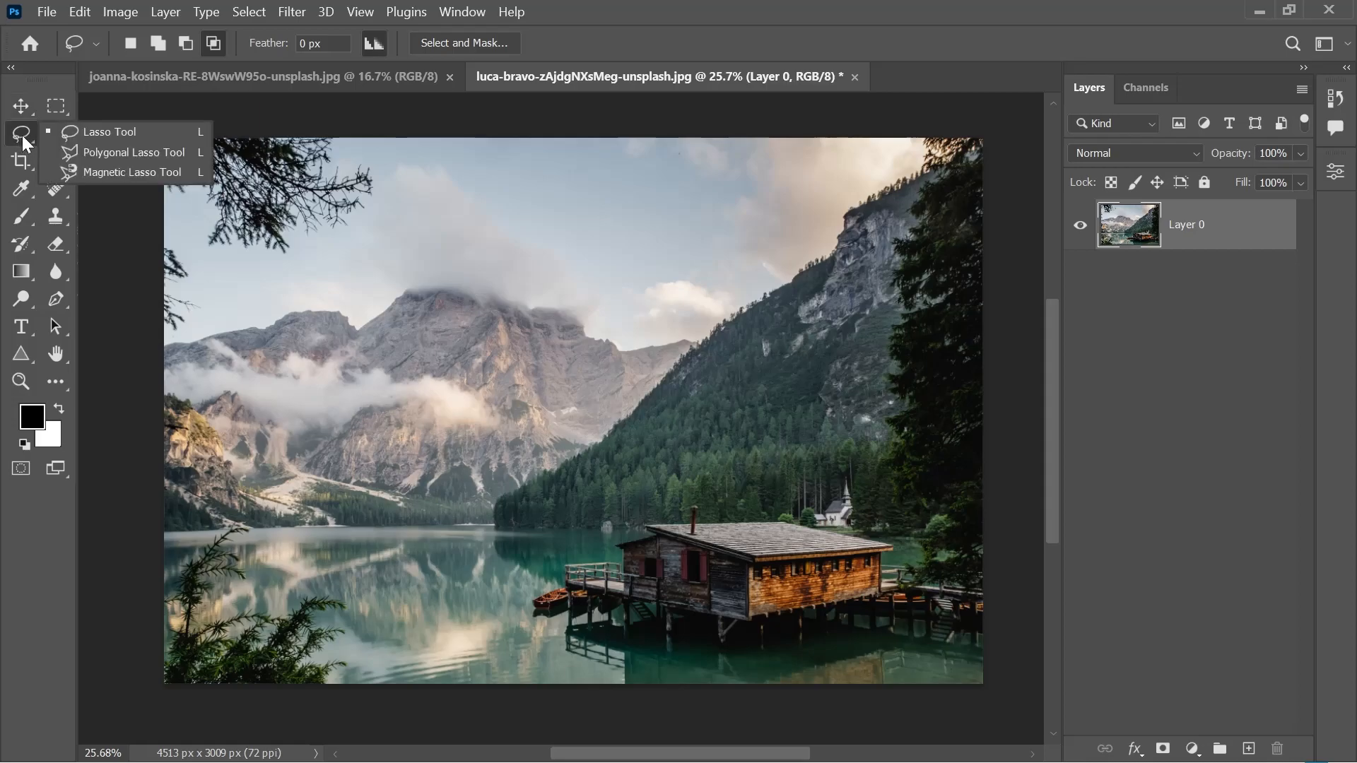
{"action": "left_click", "coordinate": [96, 146]}
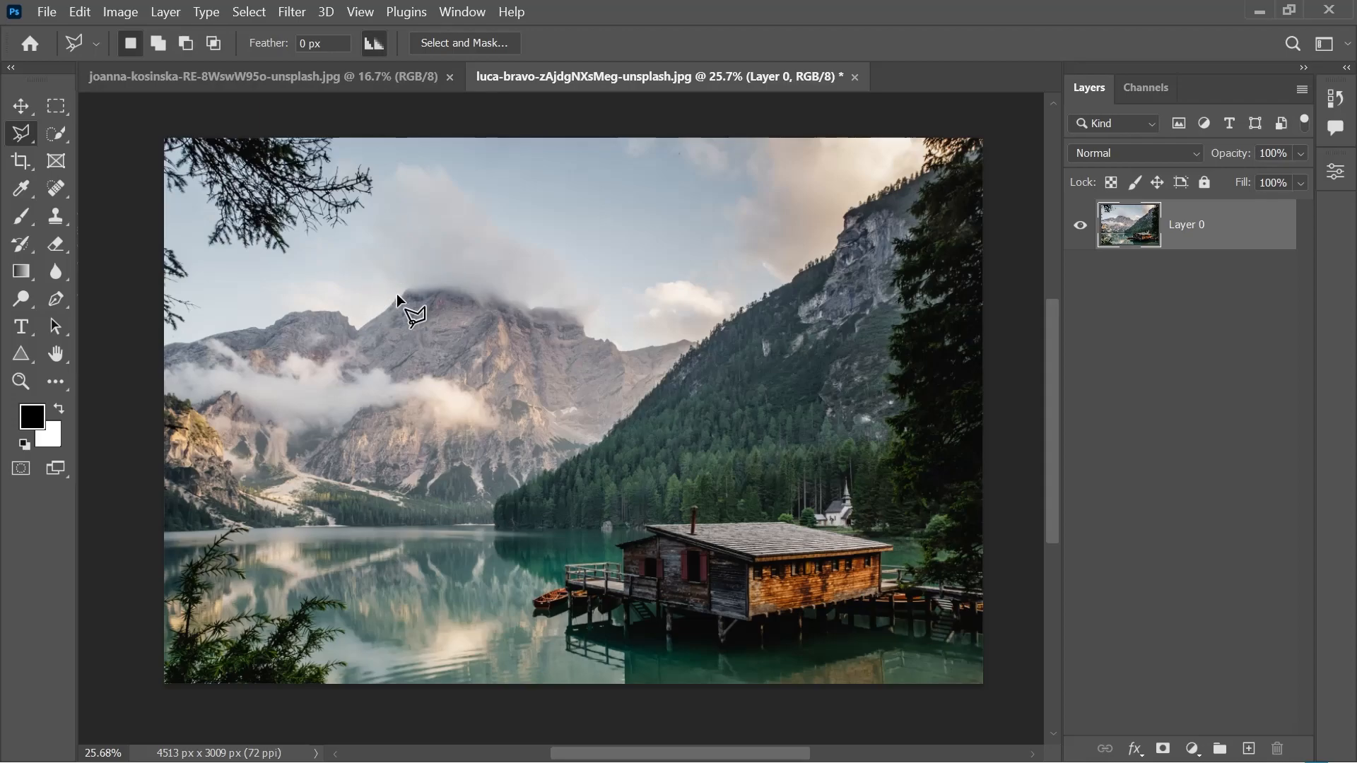
{"action": "left_click", "coordinate": [419, 214]}
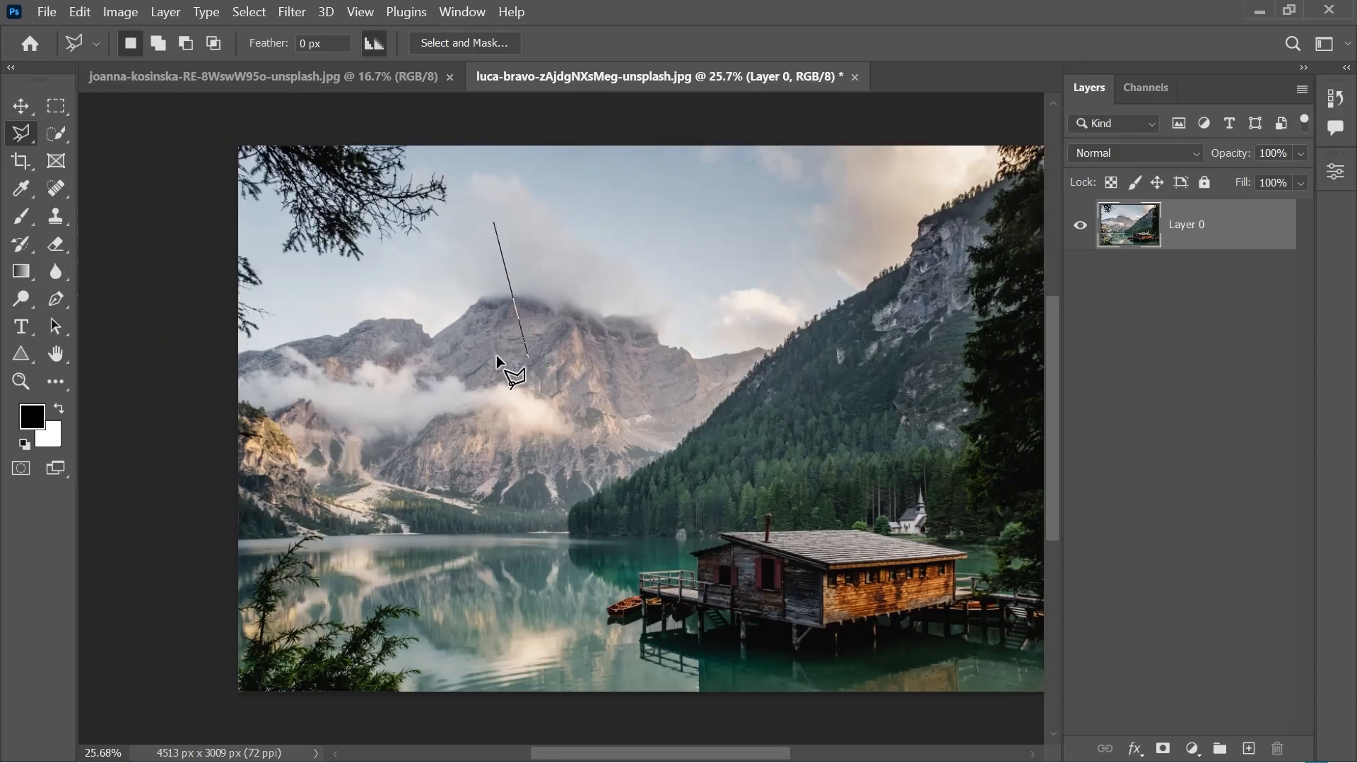
{"action": "left_click", "coordinate": [357, 302]}
{"action": "left_click", "coordinate": [483, 514]}
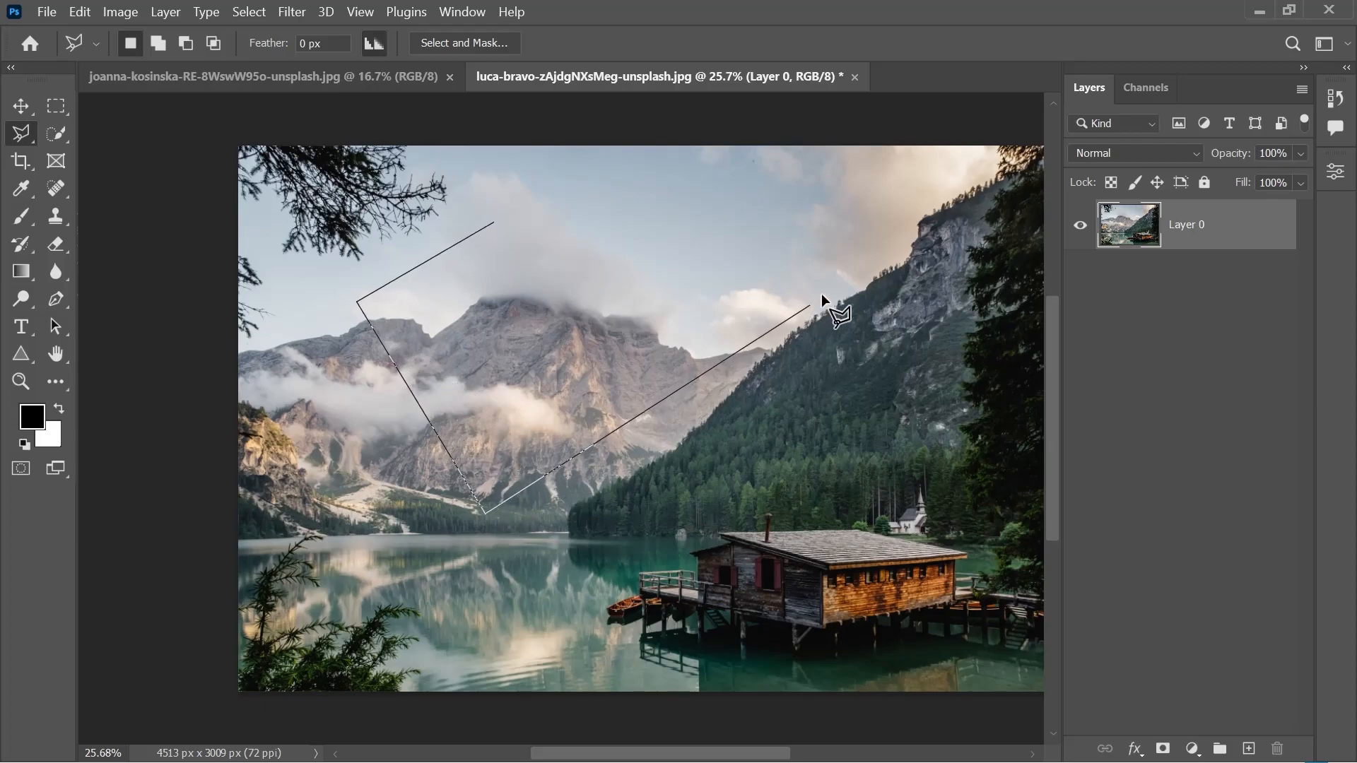
{"action": "left_click", "coordinate": [856, 290]}
{"action": "left_click", "coordinate": [701, 201]}
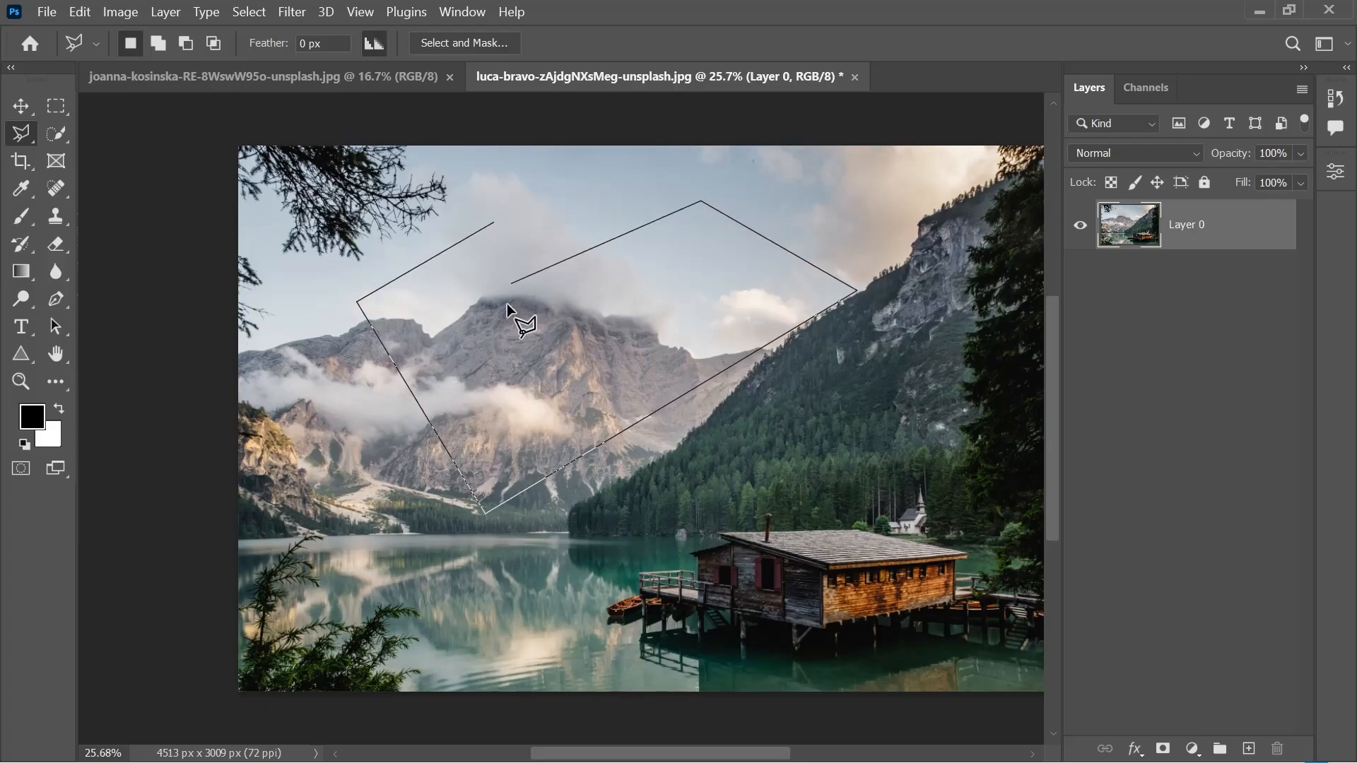
{"action": "left_click", "coordinate": [494, 222]}
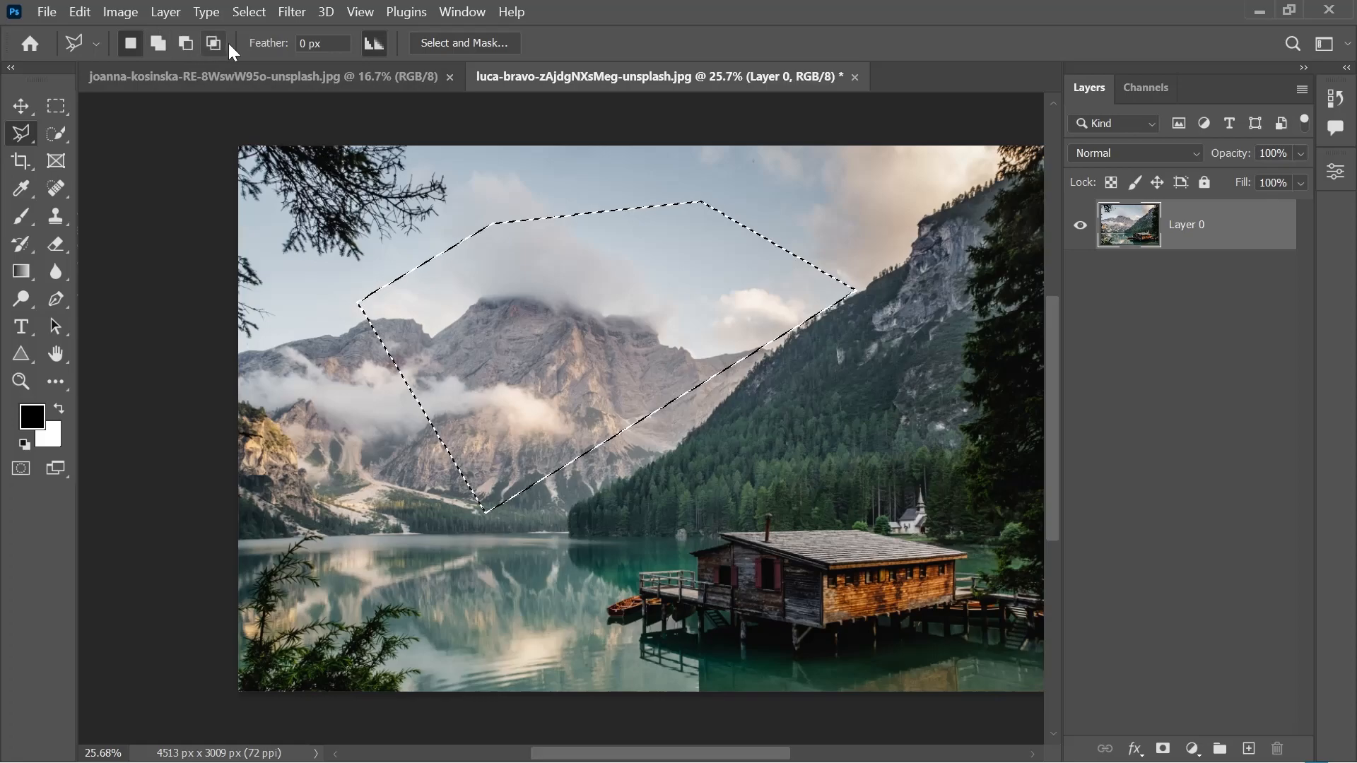
Clear the polygonal selection and switch back to the freehand Lasso tool.
{"action": "key", "text": "ctrl+d"}
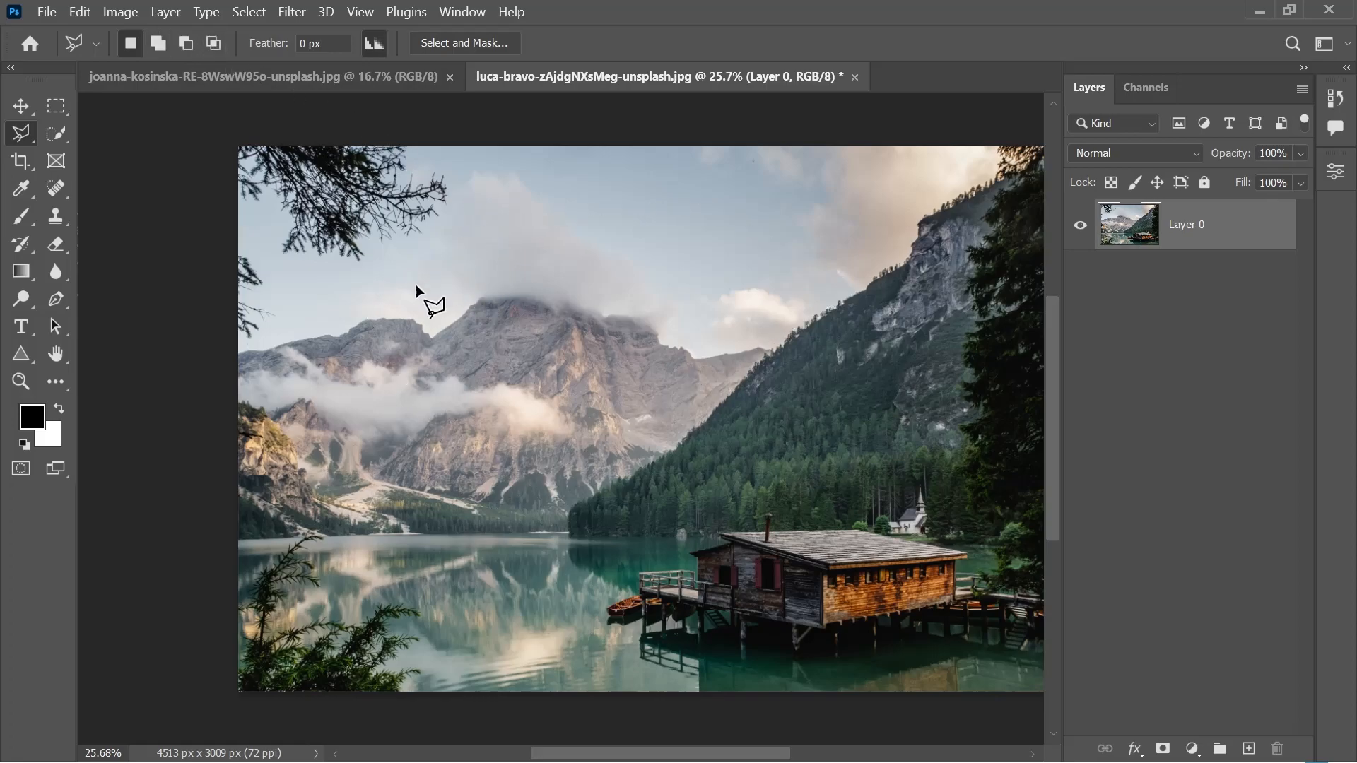
{"action": "right_click", "coordinate": [15, 135]}
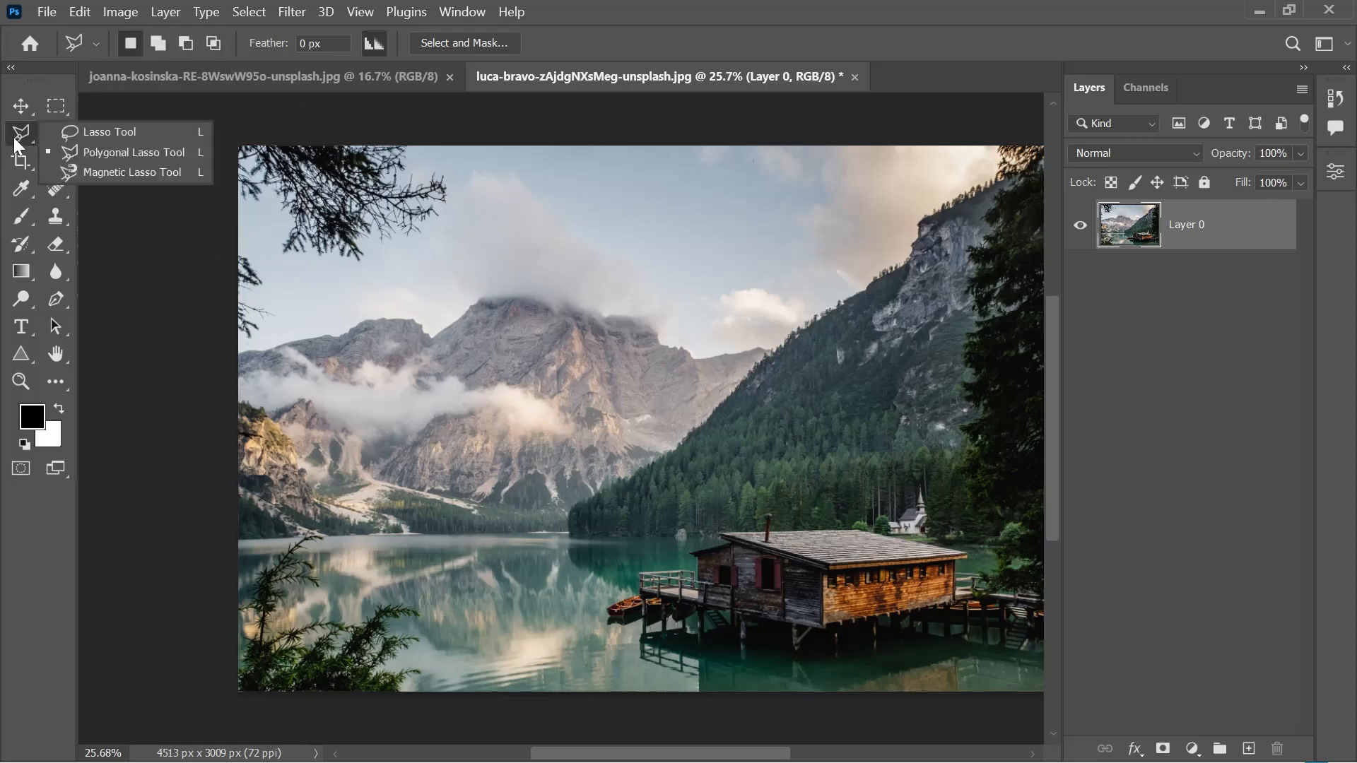
{"action": "left_click", "coordinate": [95, 139]}
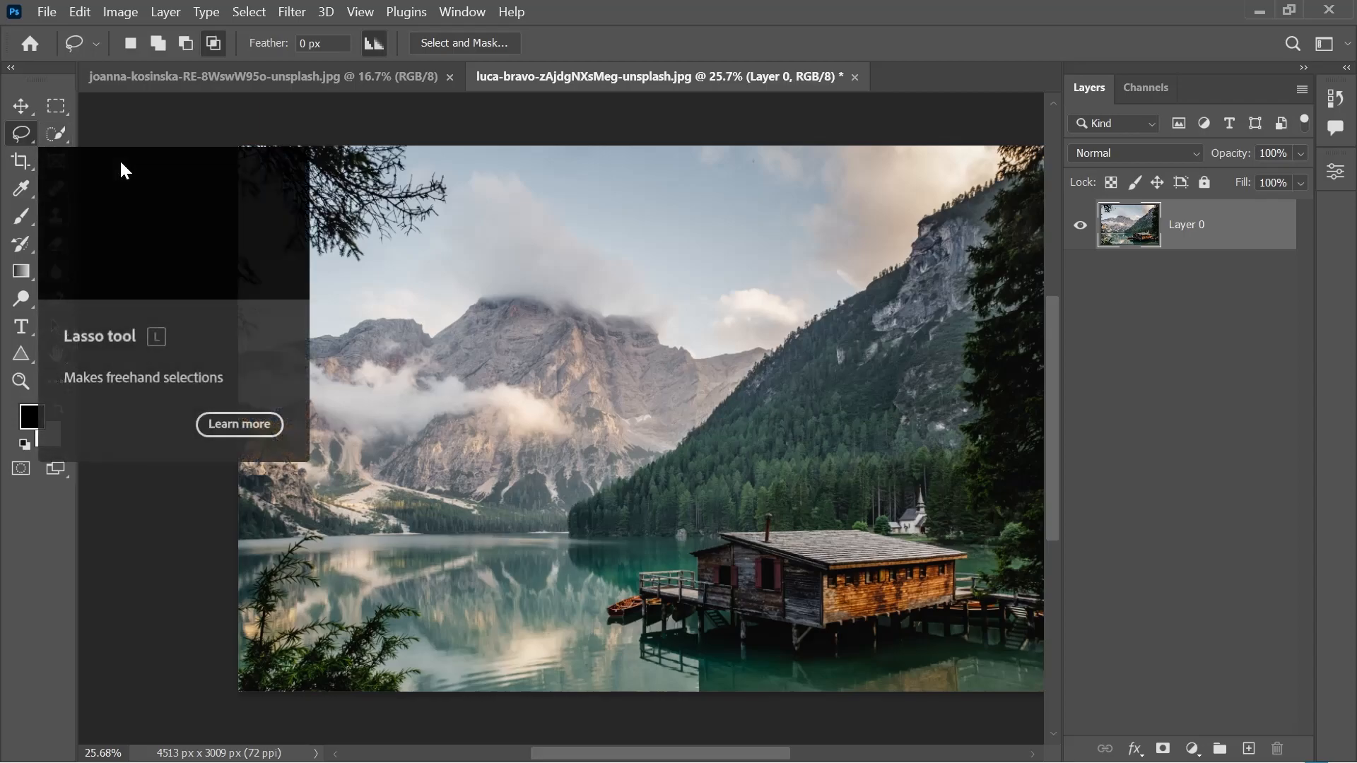
Draw two freehand Lasso selections, one around the peak, sky and forest slope and one cloud-shaped above the peak, deselecting each.
{"action": "mouse_move", "coordinate": [429, 452]}
{"action": "left_mouse_down"}
{"action": "mouse_move", "coordinate": [364, 348]}
{"action": "mouse_move", "coordinate": [462, 312]}
{"action": "mouse_move", "coordinate": [537, 252]}
{"action": "left_mouse_up"}
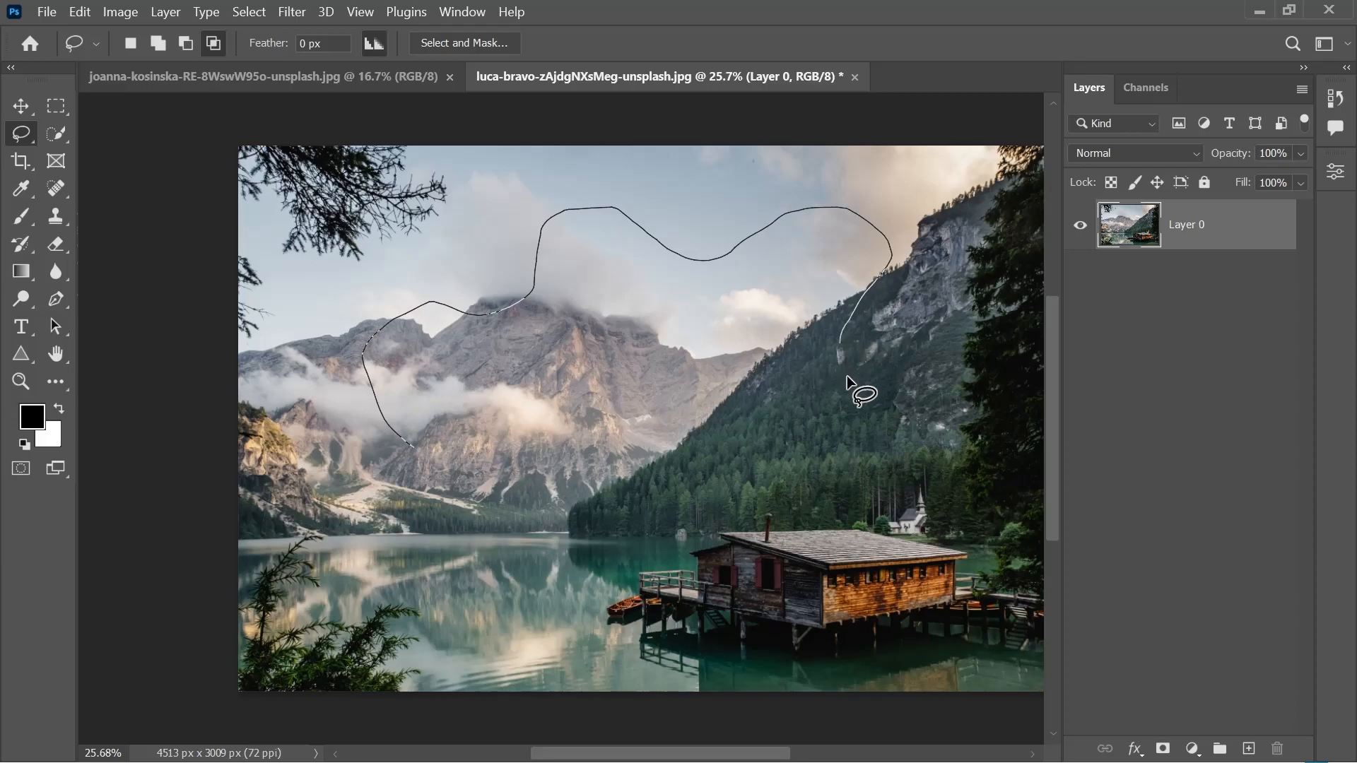
{"action": "left_click_drag", "start_coordinate": [842, 485], "coordinate": [808, 494]}
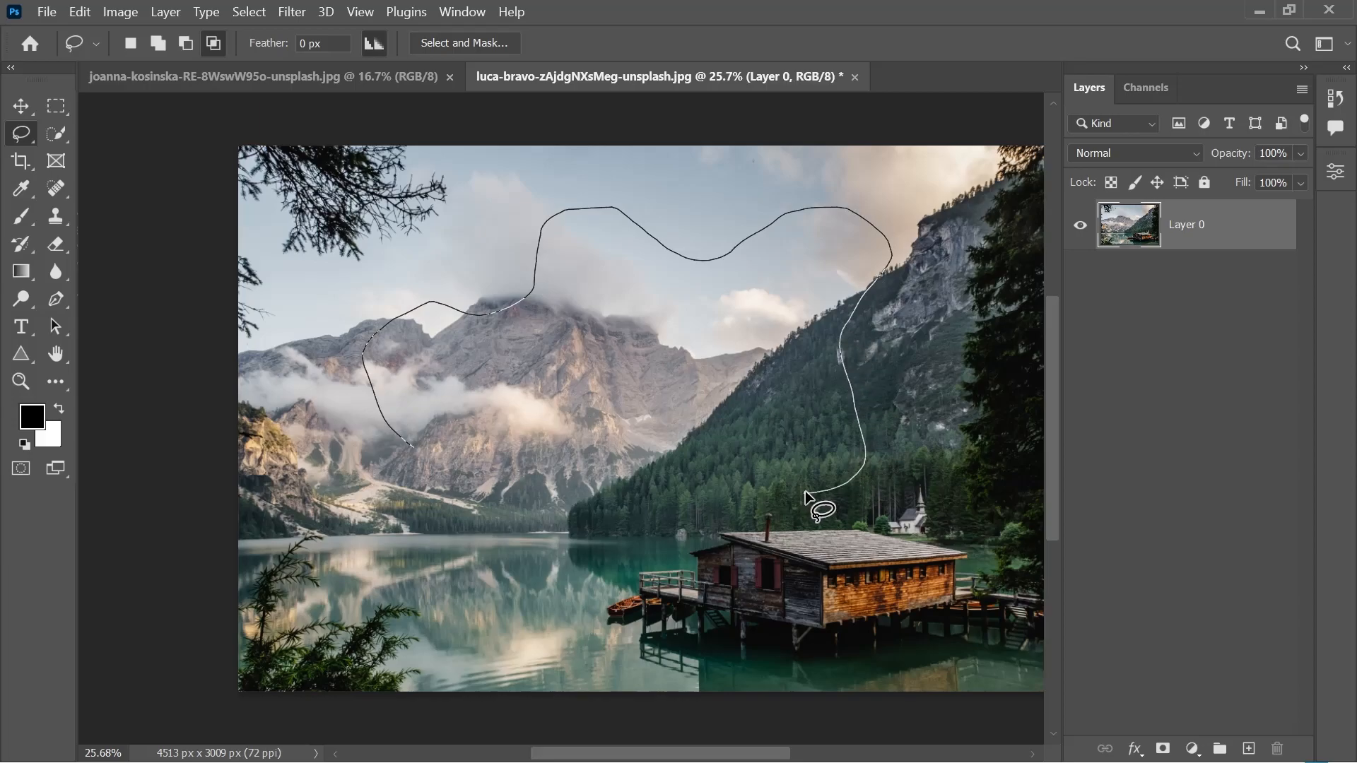
{"action": "left_click_drag", "start_coordinate": [806, 493], "coordinate": [797, 490]}
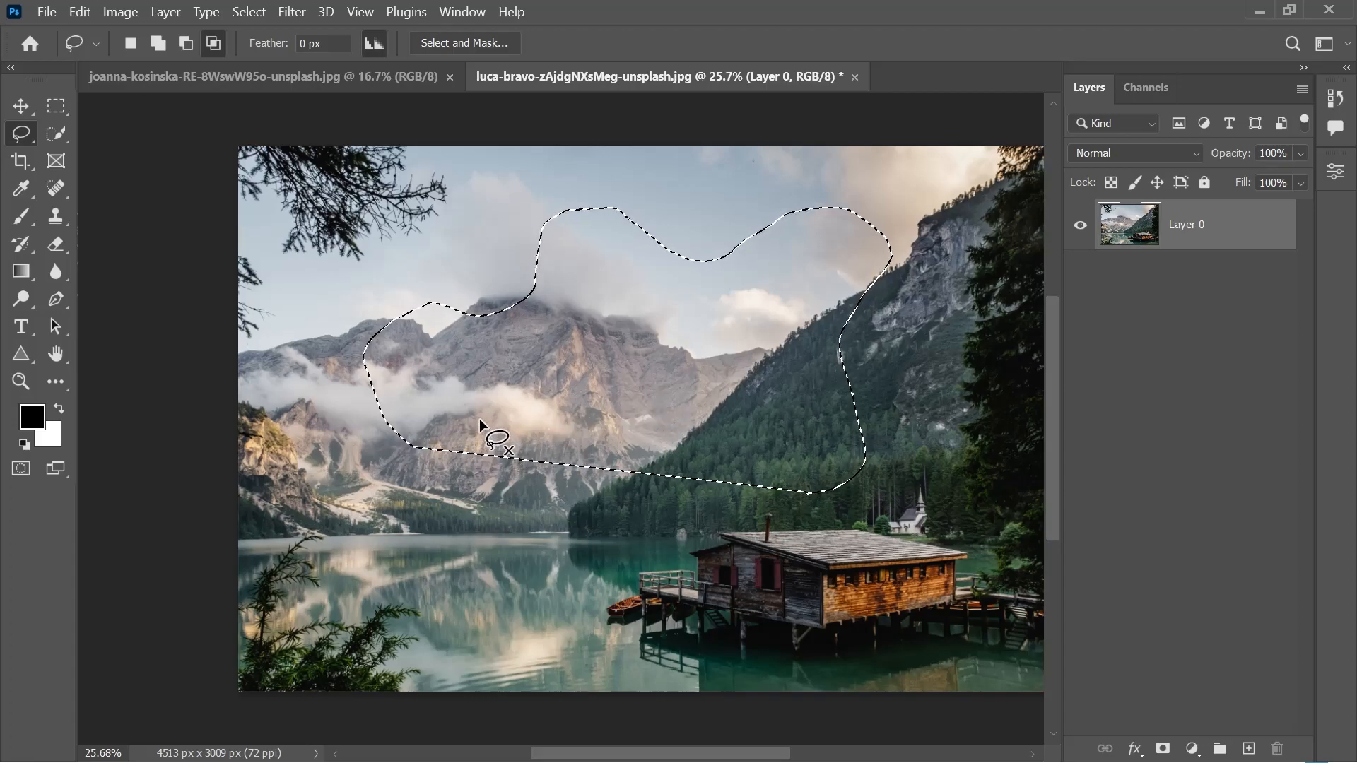
{"action": "key", "text": "ctrl+d"}
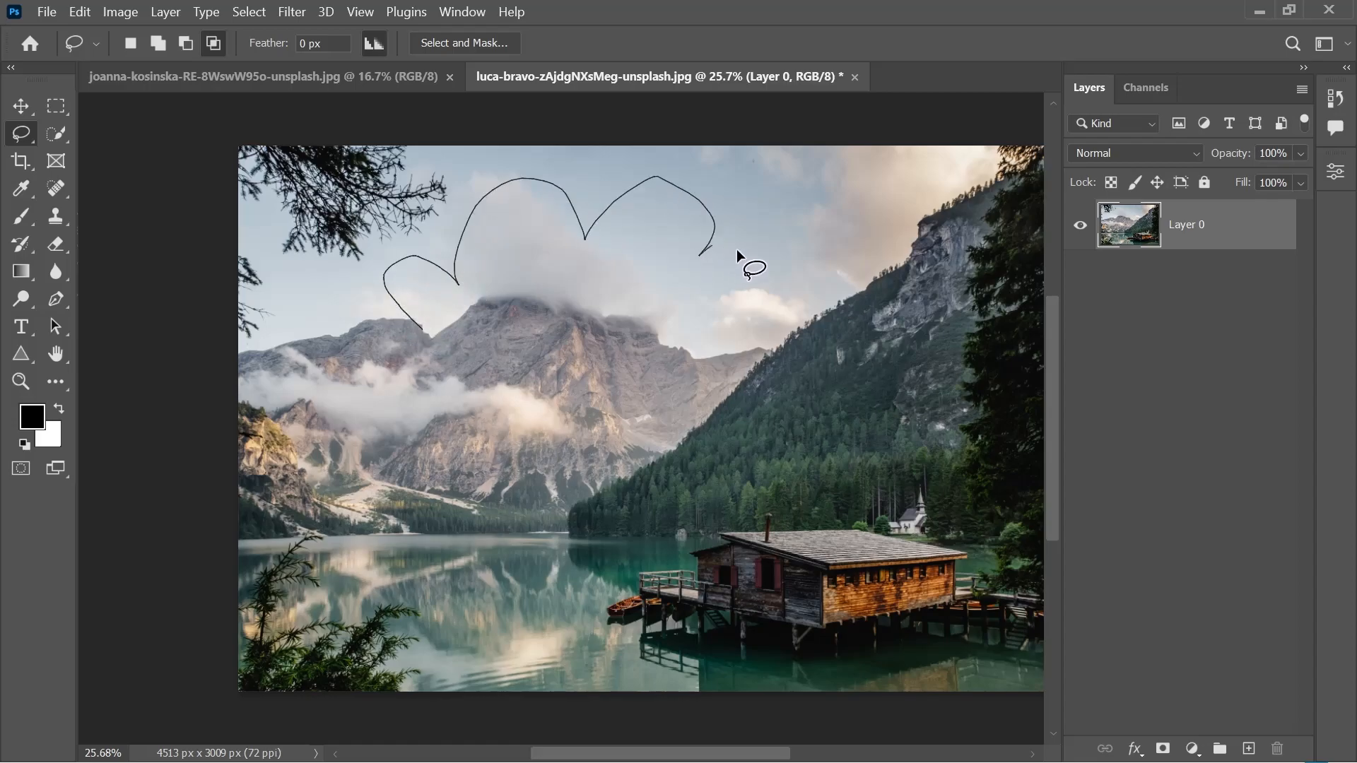
{"action": "left_click_drag", "start_coordinate": [728, 328], "coordinate": [735, 337]}
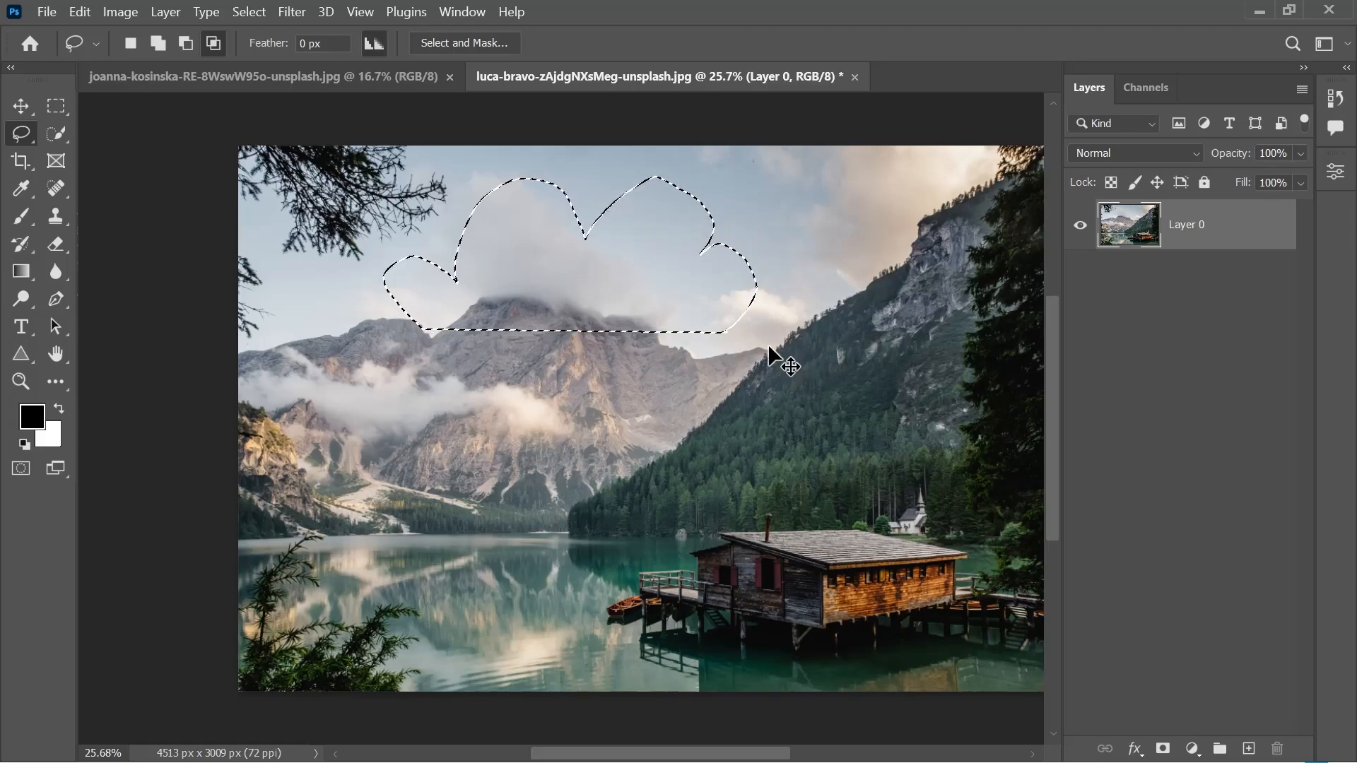
{"action": "key", "text": "ctrl+d"}
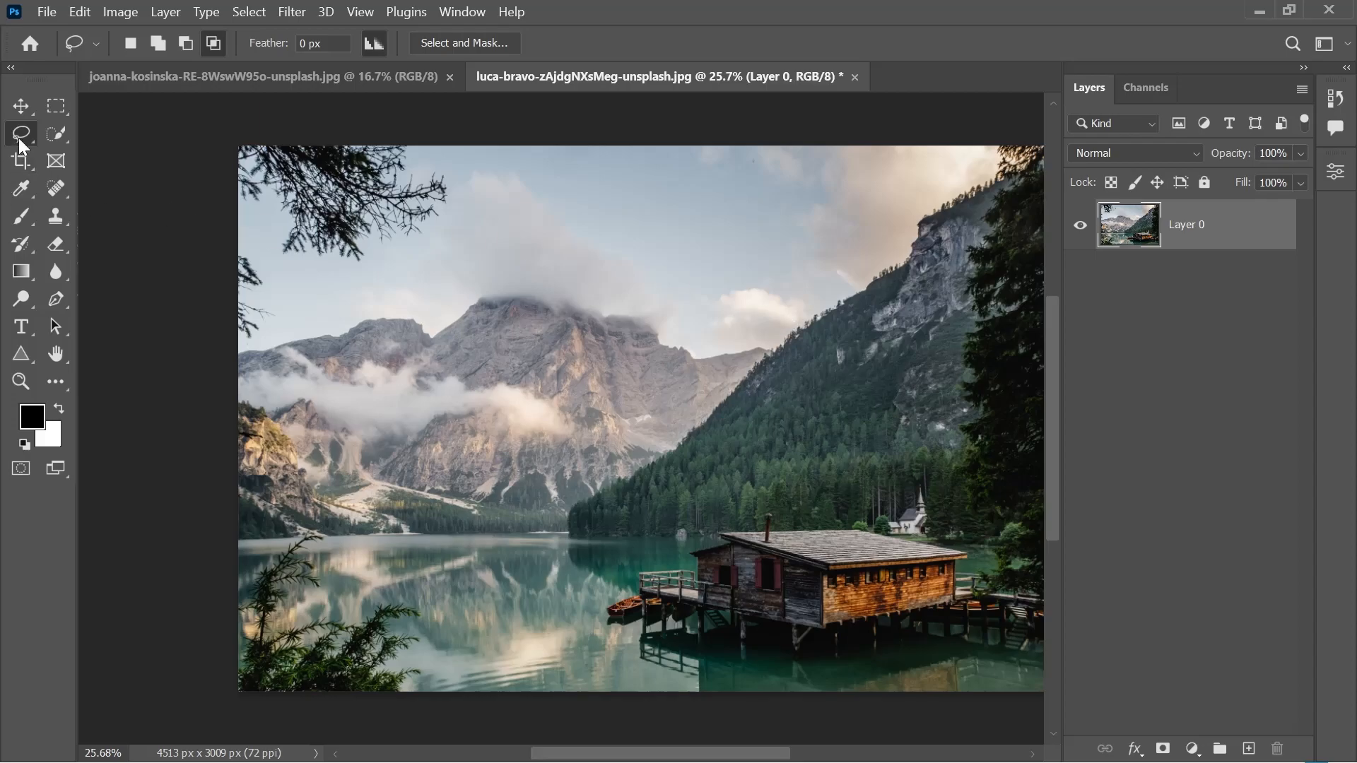
Draw a closed, jagged Polygonal Lasso selection across the sky, main peak and low clouds, and deselect it.
{"action": "left_click_drag", "start_coordinate": [19, 136], "coordinate": [80, 156]}
{"action": "left_click", "coordinate": [348, 333]}
{"action": "left_click", "coordinate": [507, 227]}
{"action": "left_click", "coordinate": [613, 292]}
{"action": "left_click", "coordinate": [823, 210]}
{"action": "left_click", "coordinate": [761, 383]}
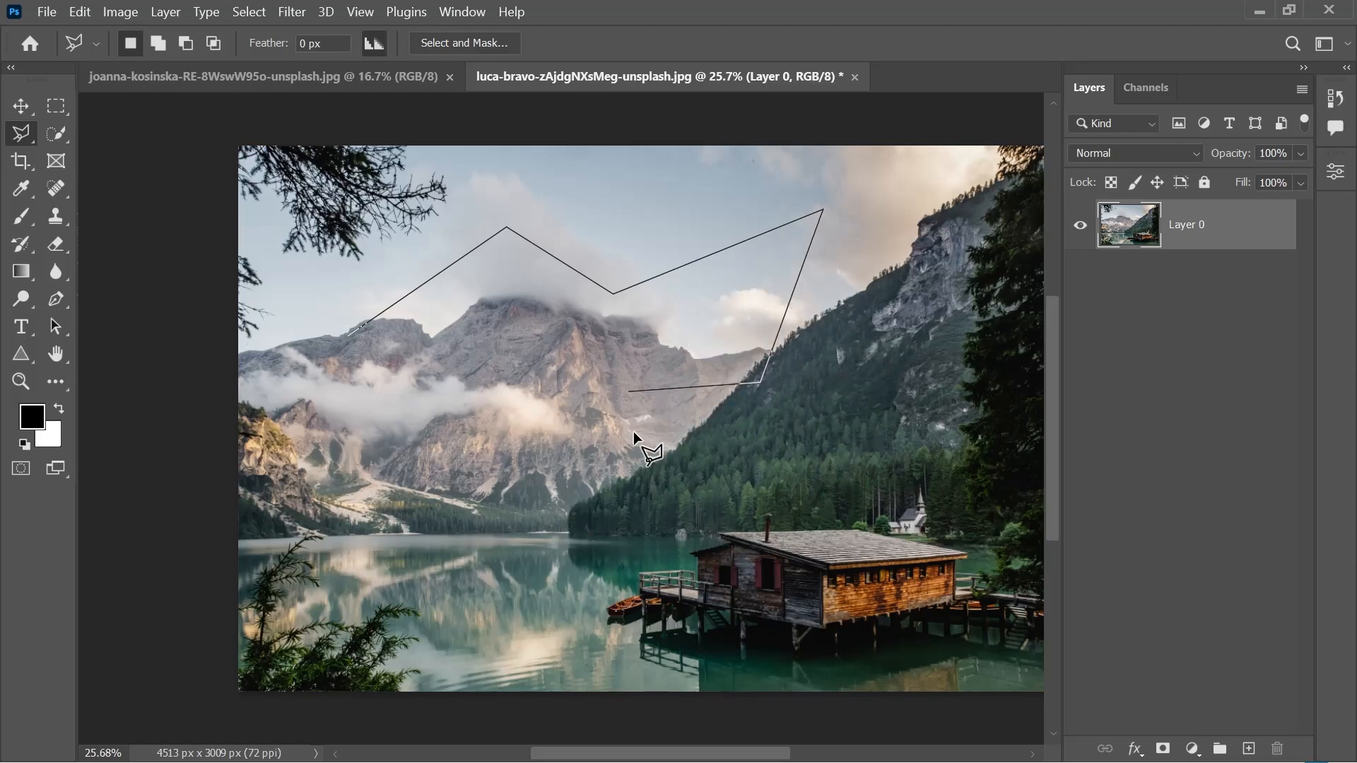
{"action": "left_click", "coordinate": [438, 444]}
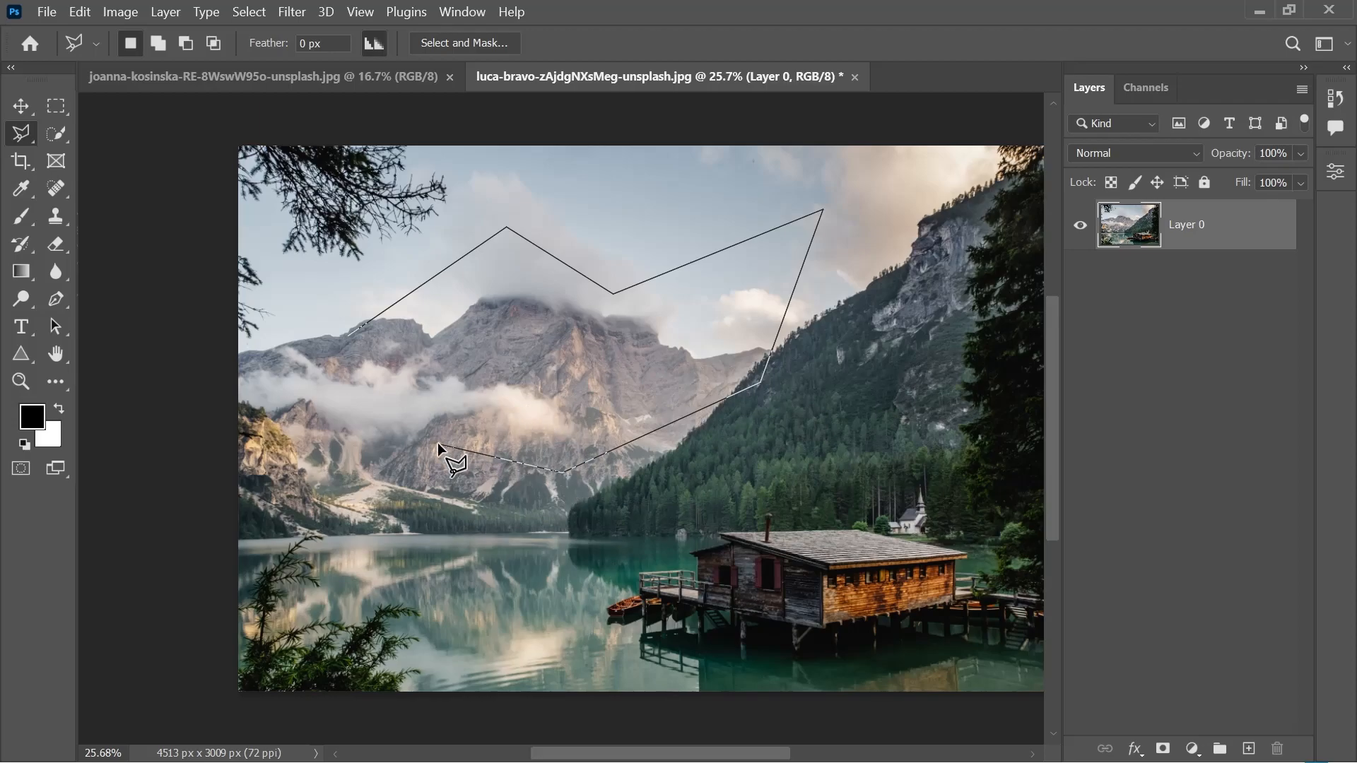
{"action": "left_click", "coordinate": [532, 373]}
{"action": "left_click", "coordinate": [361, 464]}
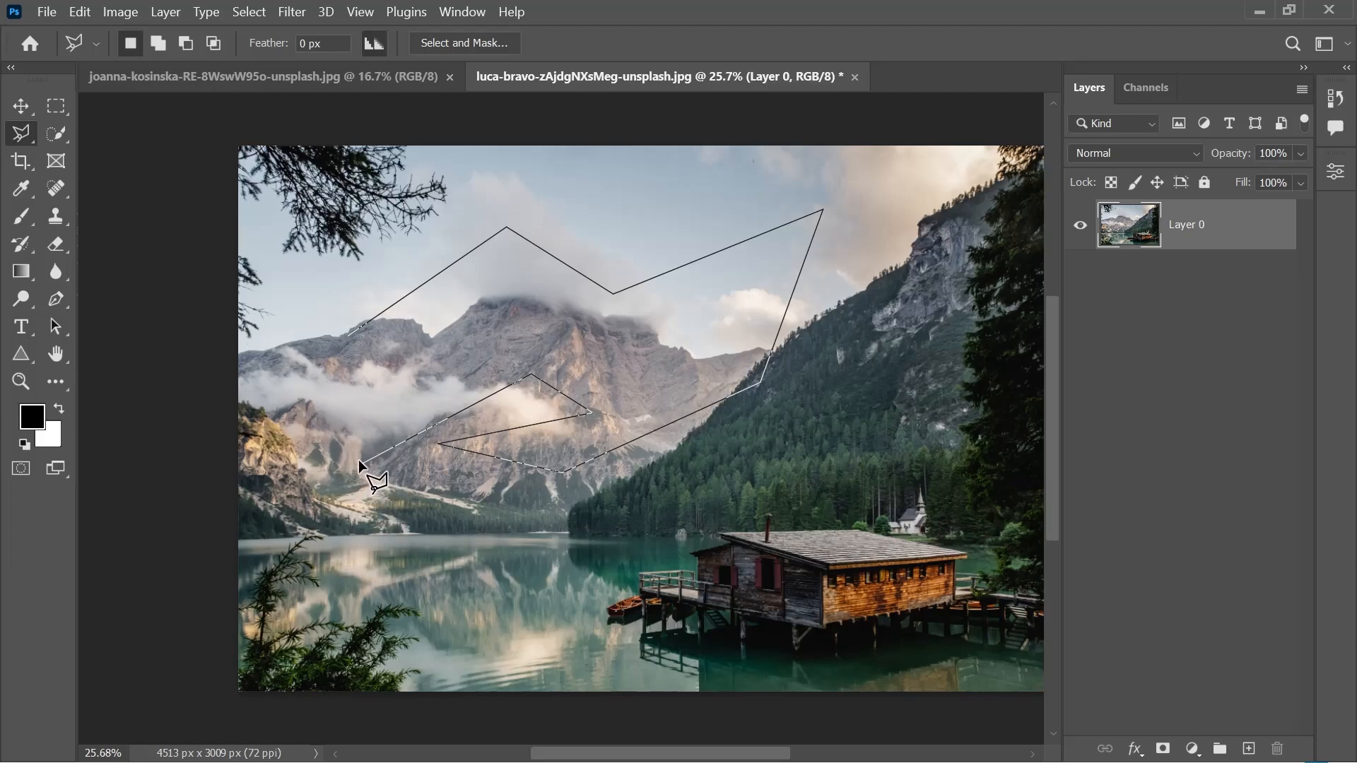
{"action": "double_click", "coordinate": [325, 507]}
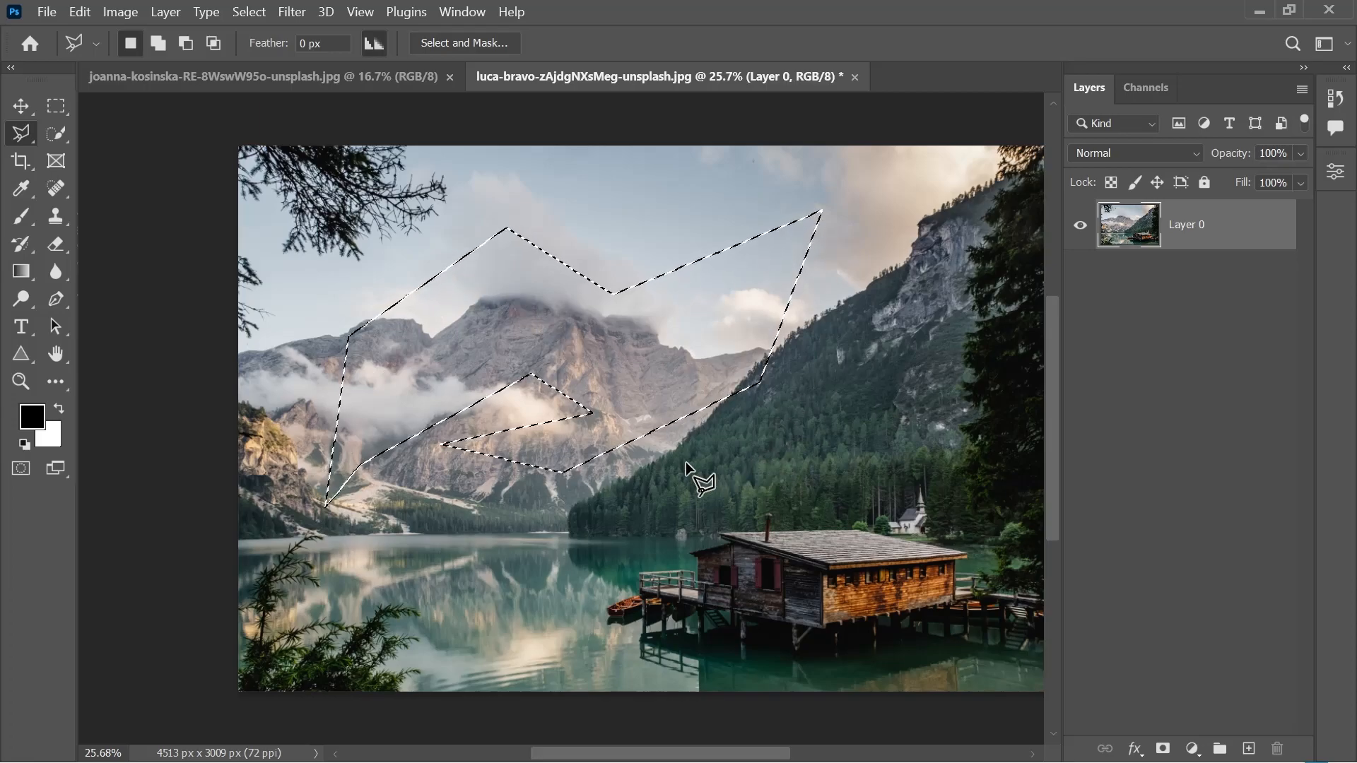
{"action": "key", "text": "ctrl+d"}
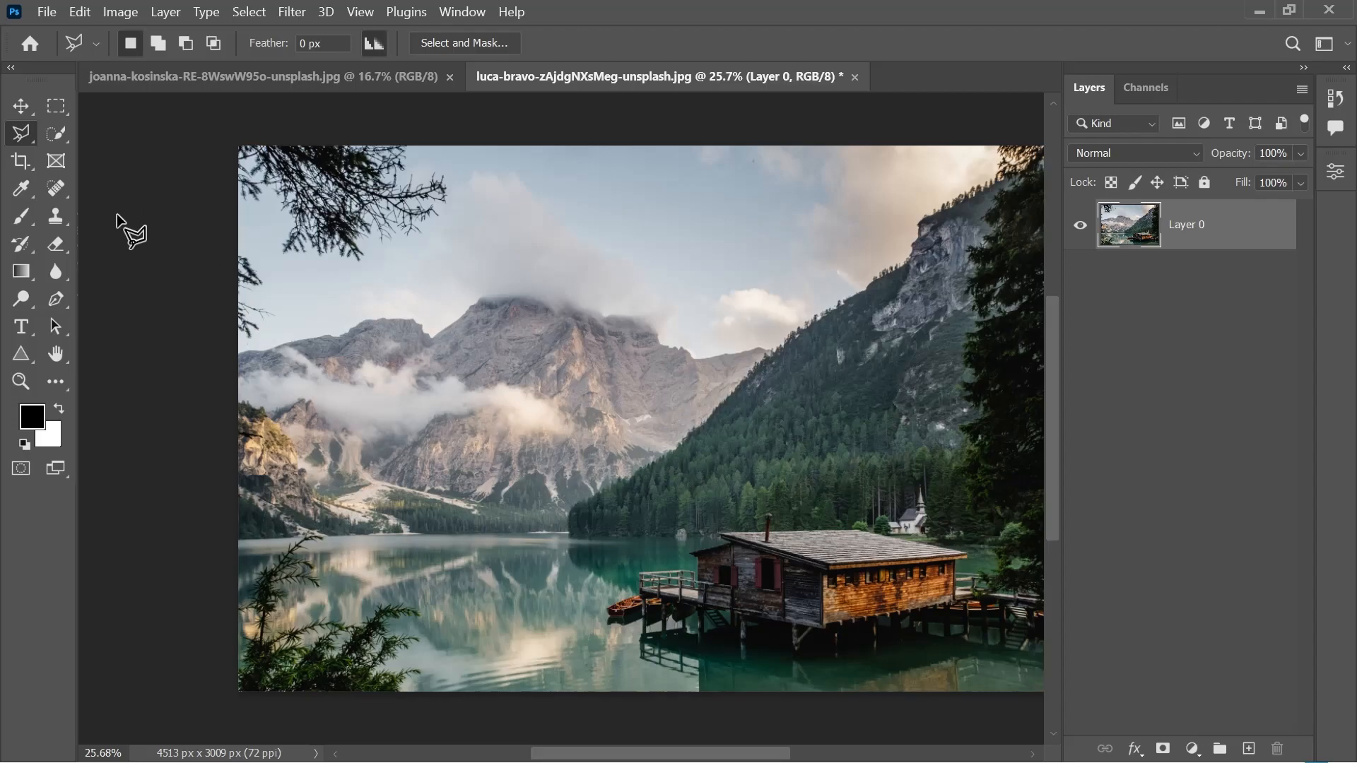
Trace a closed Magnetic Lasso selection wandering over the sky, mountains, lake and cabin roof, and deselect it.
{"action": "right_click", "coordinate": [35, 134]}
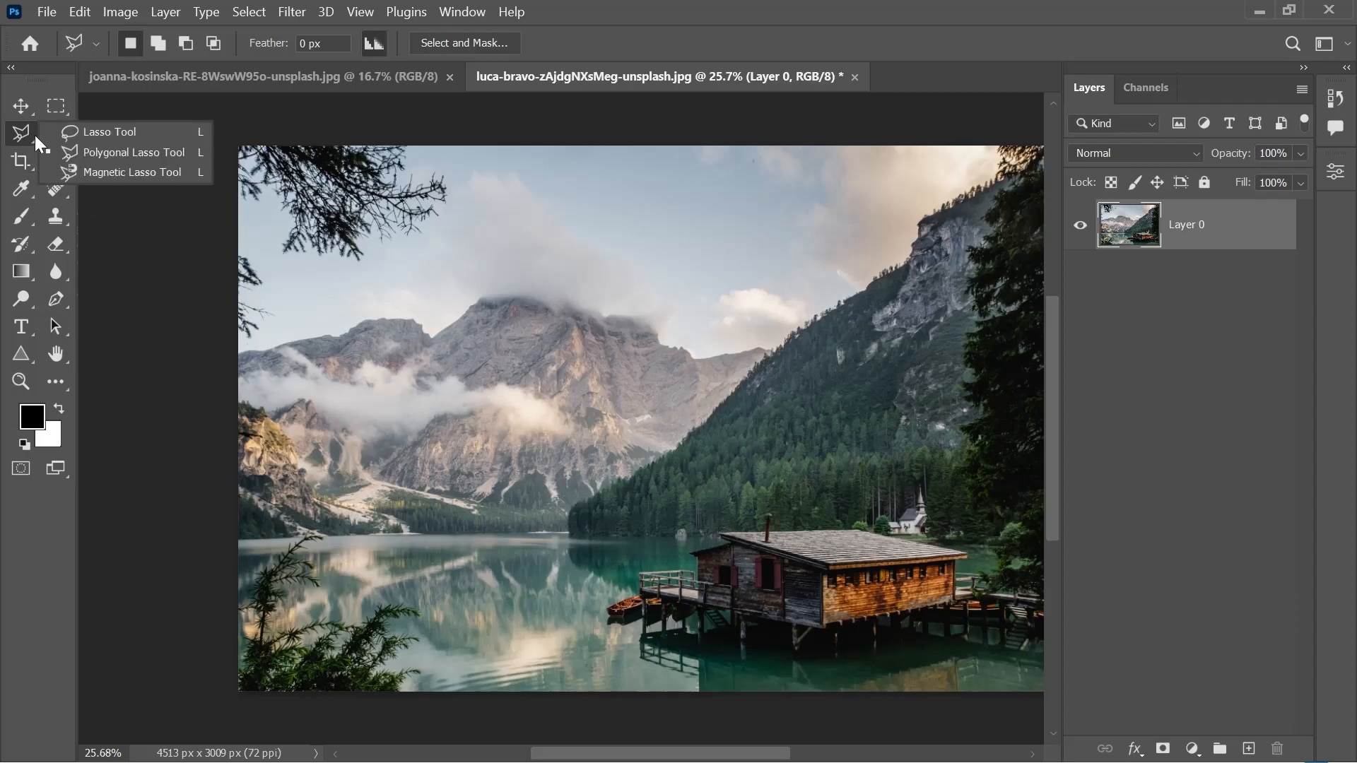
{"action": "left_click", "coordinate": [99, 172]}
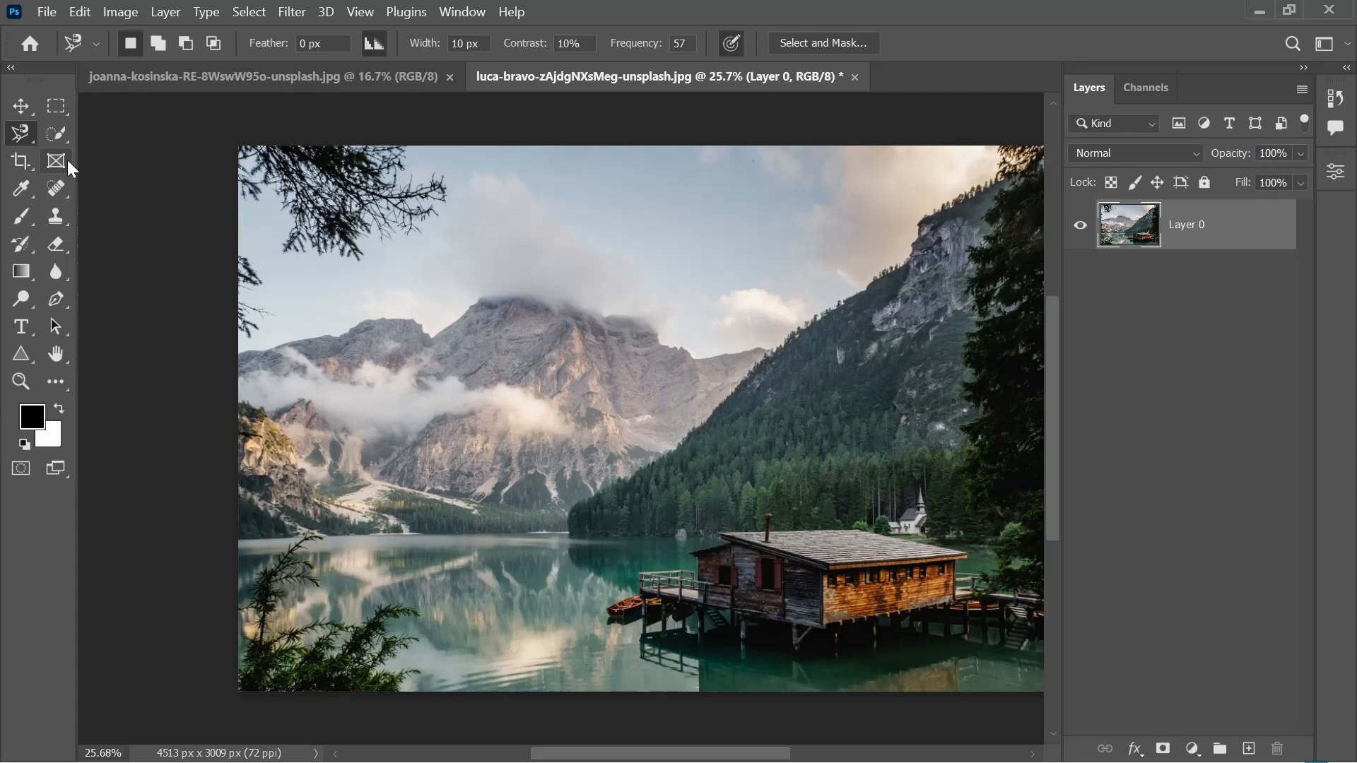
{"action": "right_click", "coordinate": [39, 130]}
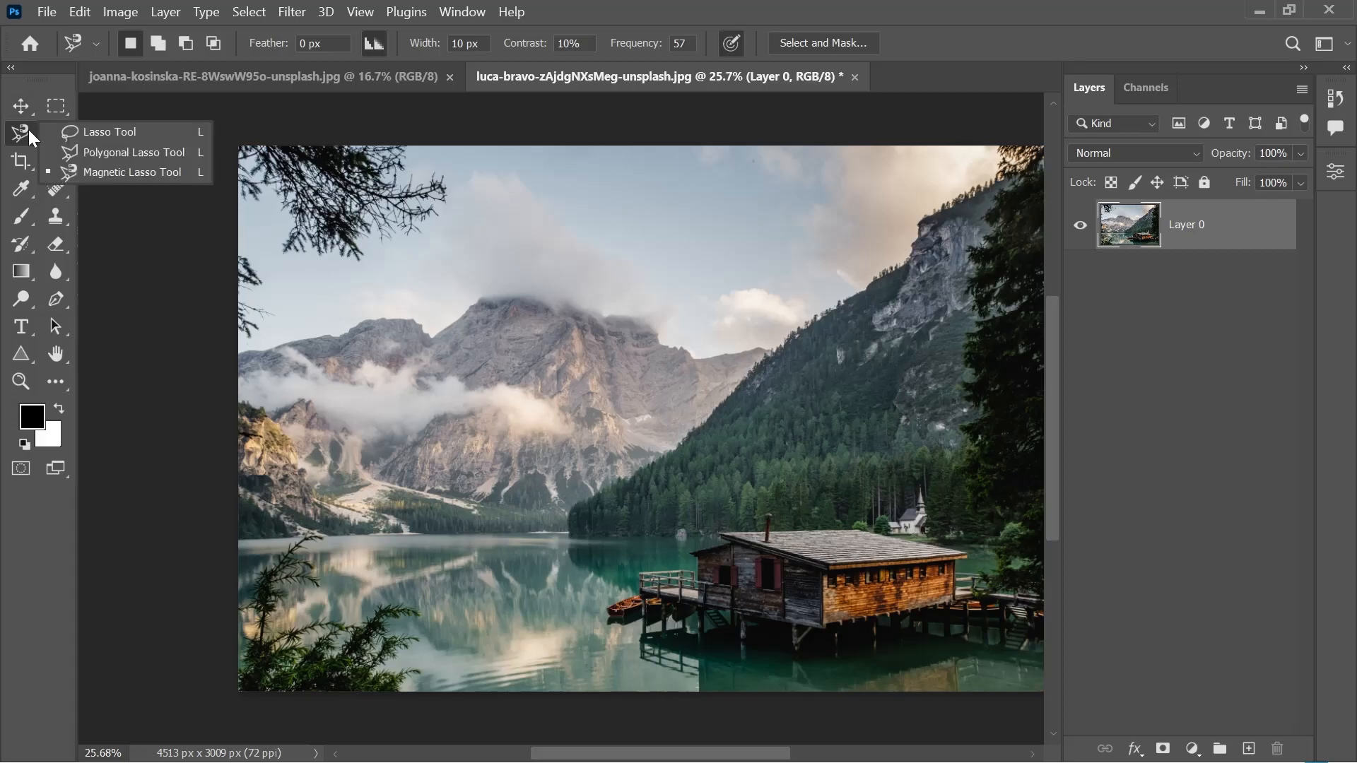
{"action": "left_click", "coordinate": [113, 170]}
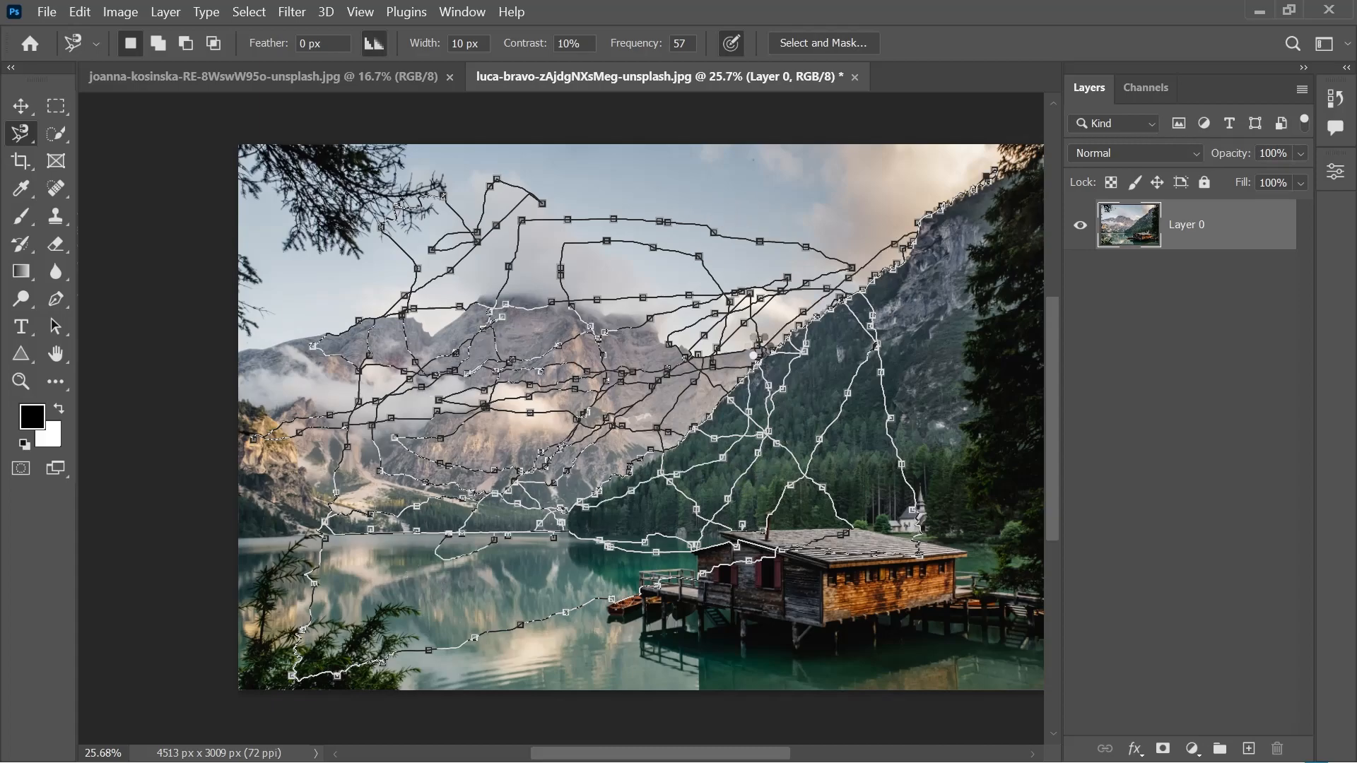
{"action": "left_click", "coordinate": [758, 348]}
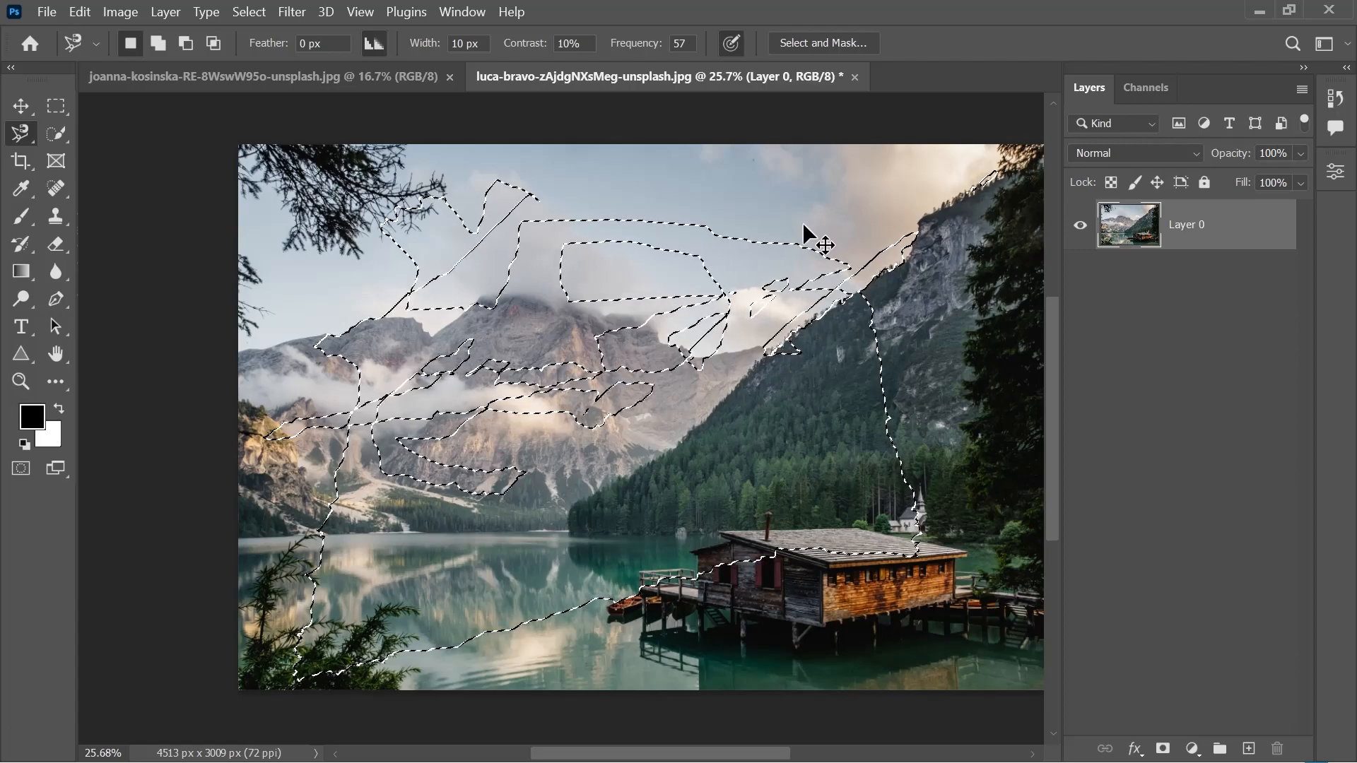
{"action": "key", "text": "ctrl+d"}
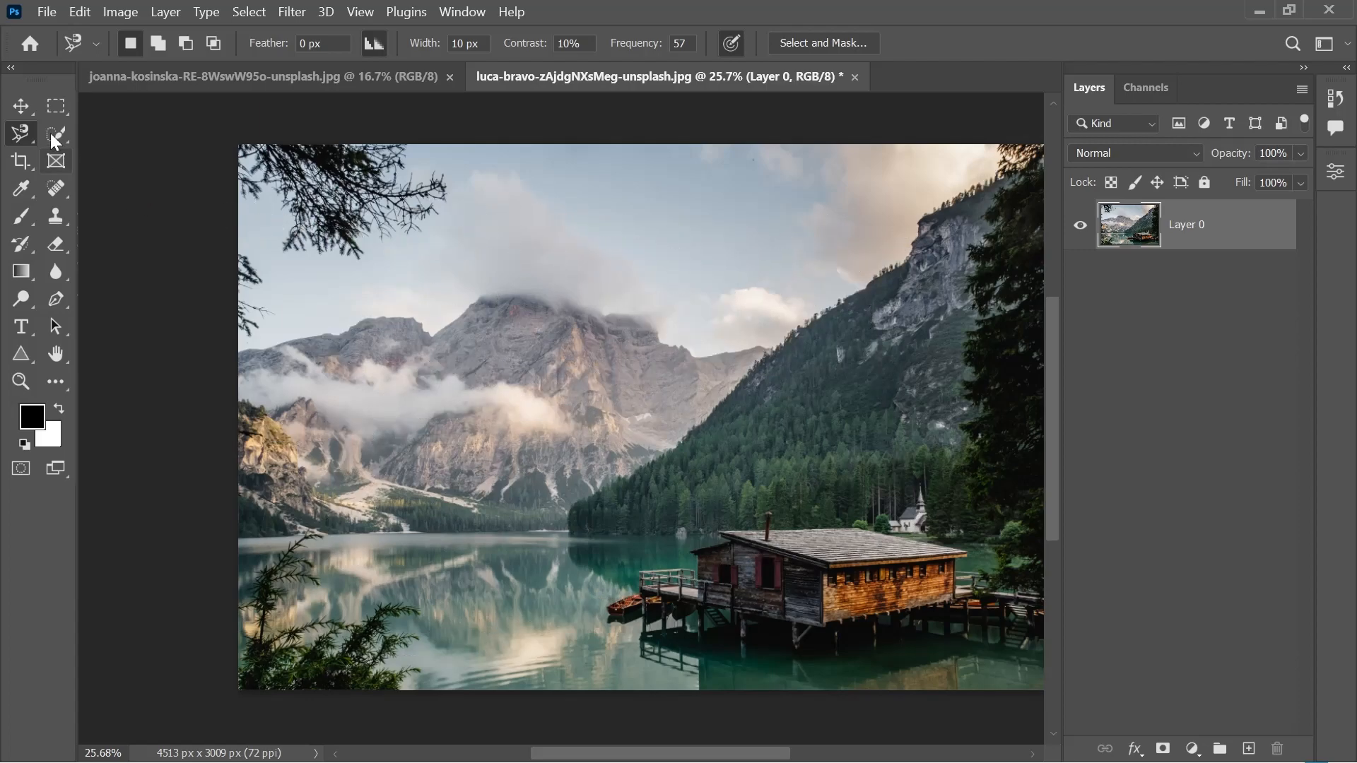
{"action": "right_click", "coordinate": [19, 134]}
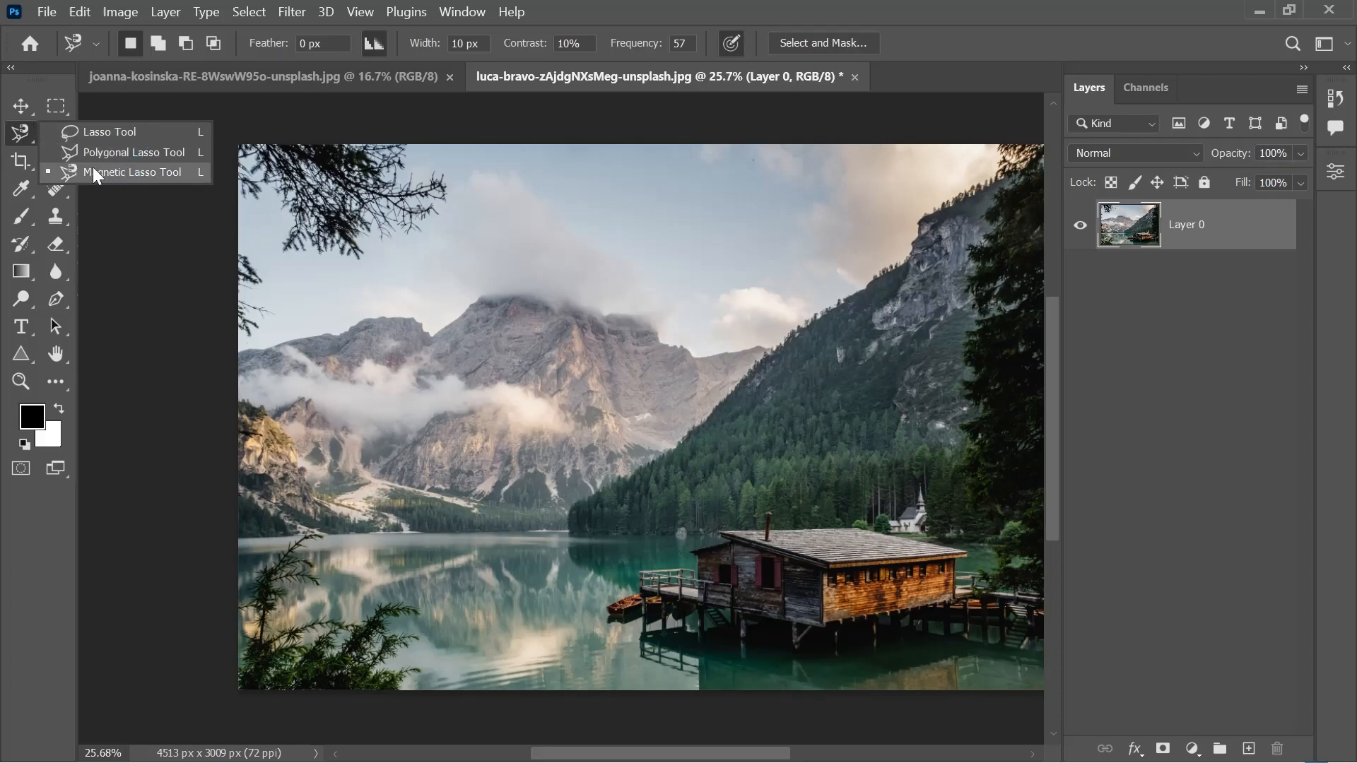
{"action": "left_click", "coordinate": [26, 135]}
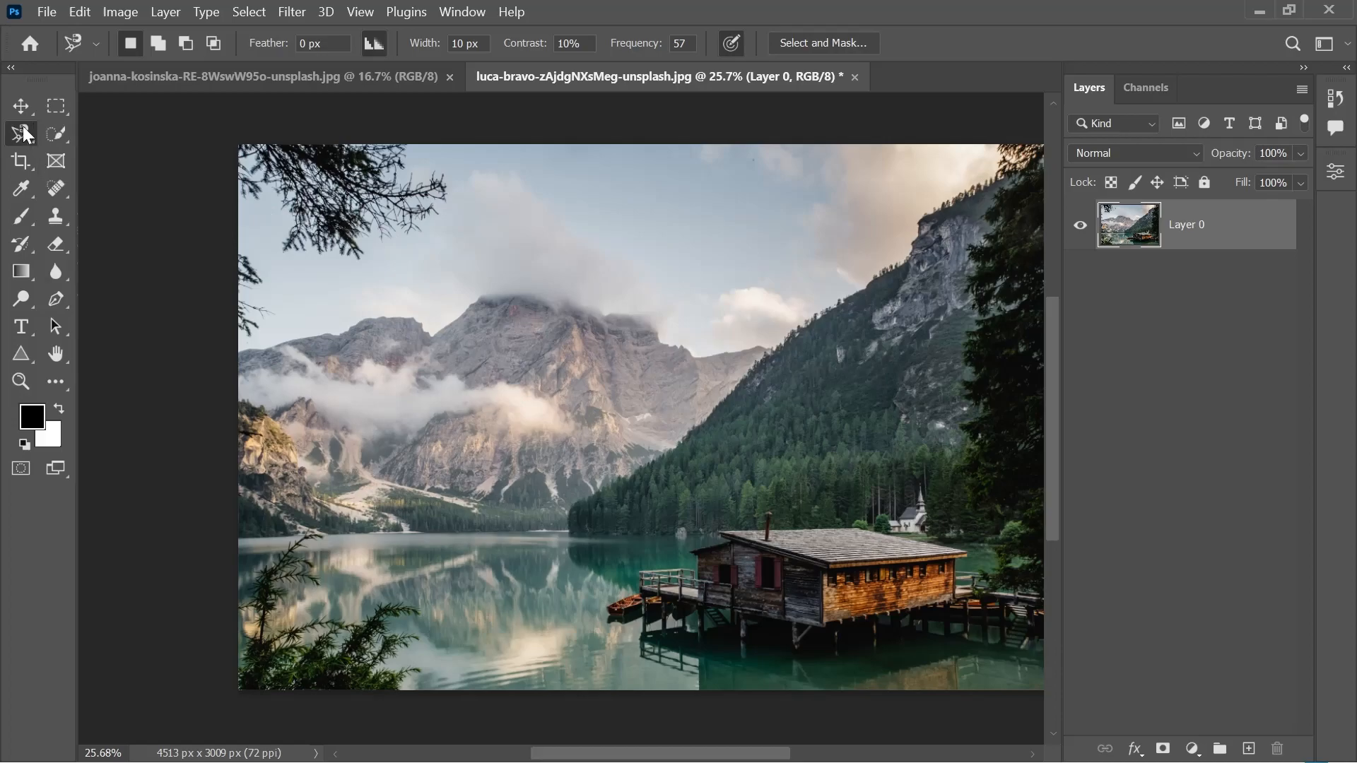
{"action": "right_click", "coordinate": [22, 127]}
{"action": "left_click", "coordinate": [61, 141]}
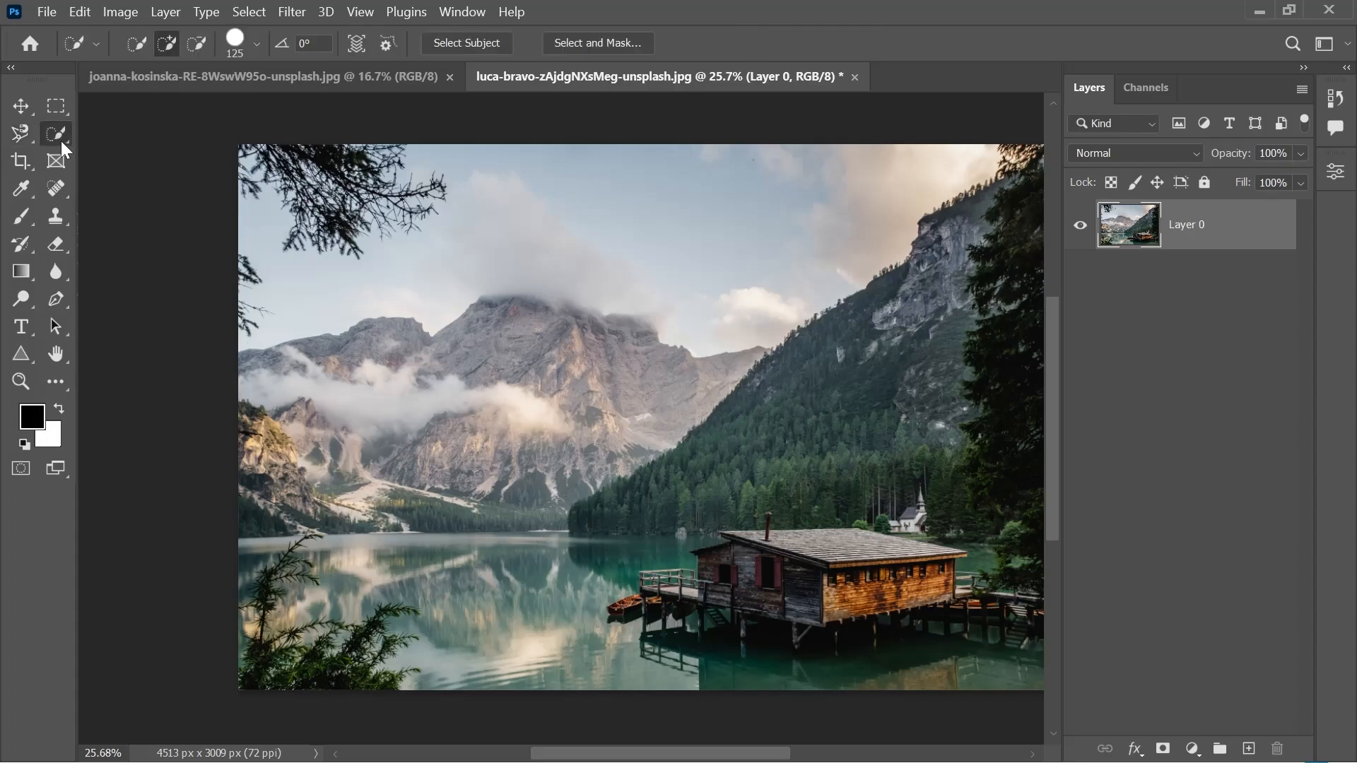
{"action": "right_click", "coordinate": [65, 129]}
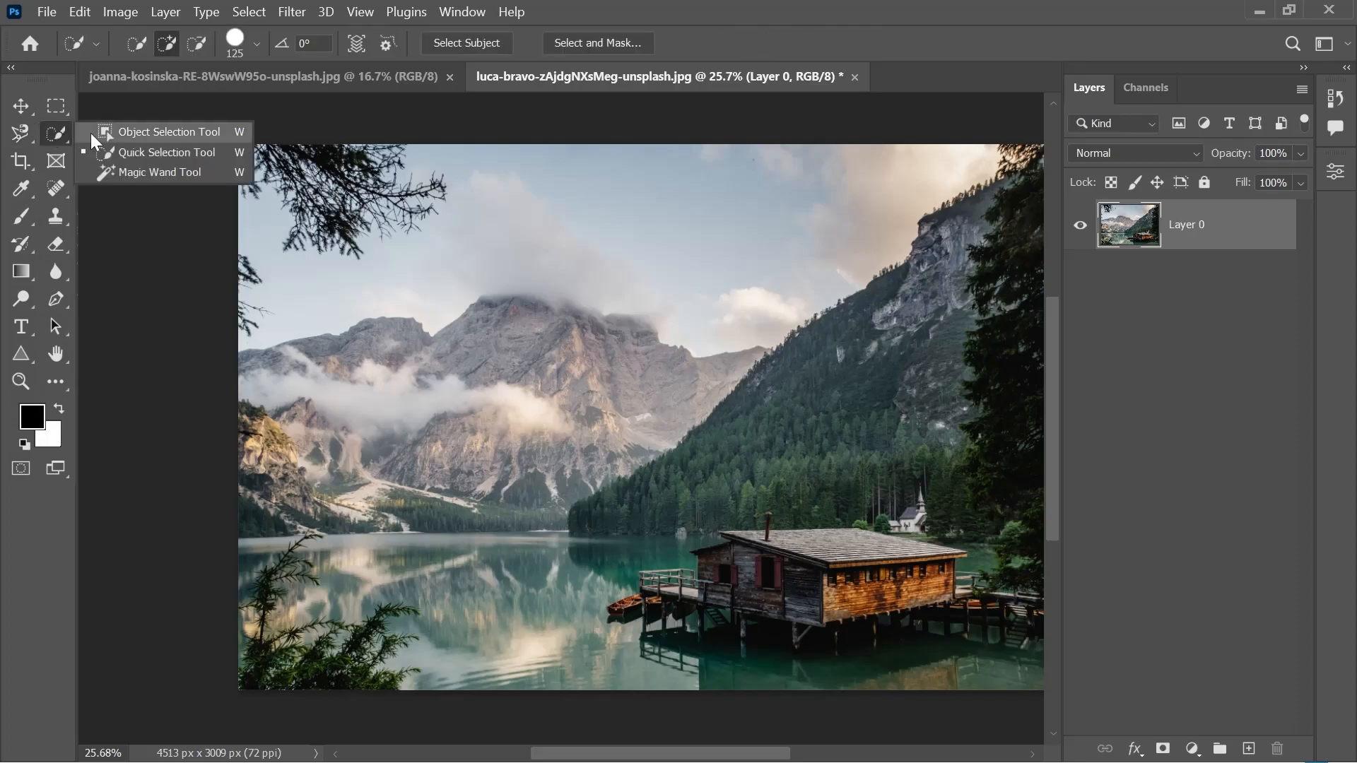
{"action": "left_click", "coordinate": [133, 145]}
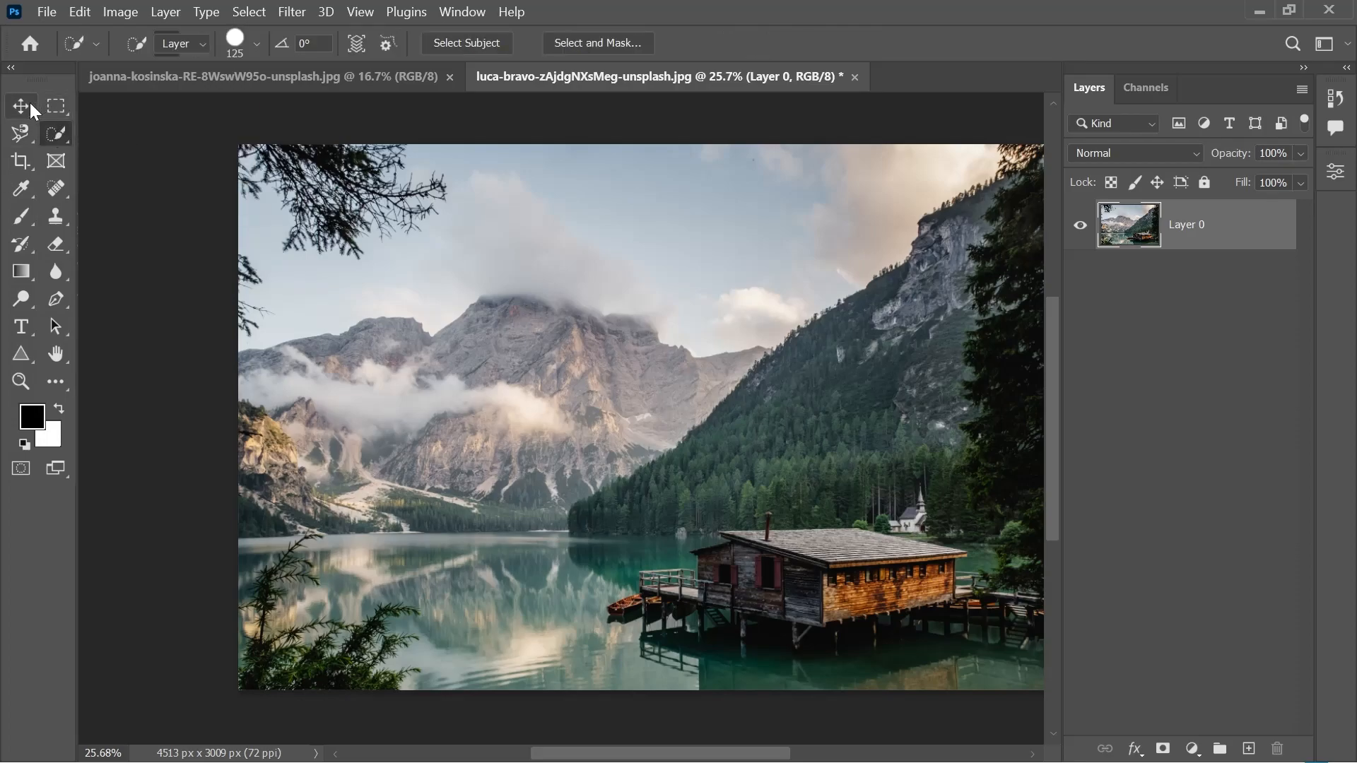
{"action": "left_click", "coordinate": [30, 103]}
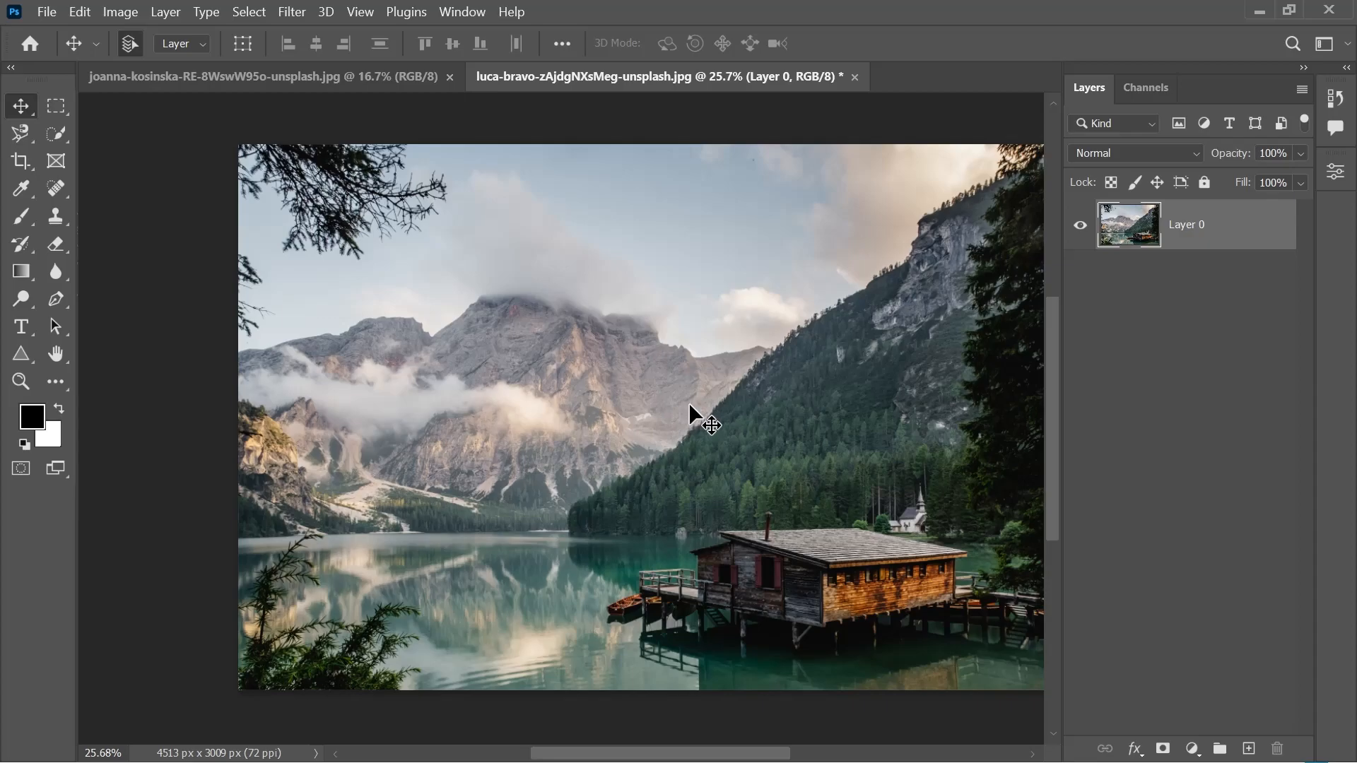
Draw a freehand Lasso selection around the distant mountains, following the ridge, the forest slope and the lake shoreline to the photo's edge.
{"action": "left_click_drag", "start_coordinate": [679, 397], "coordinate": [611, 397]}
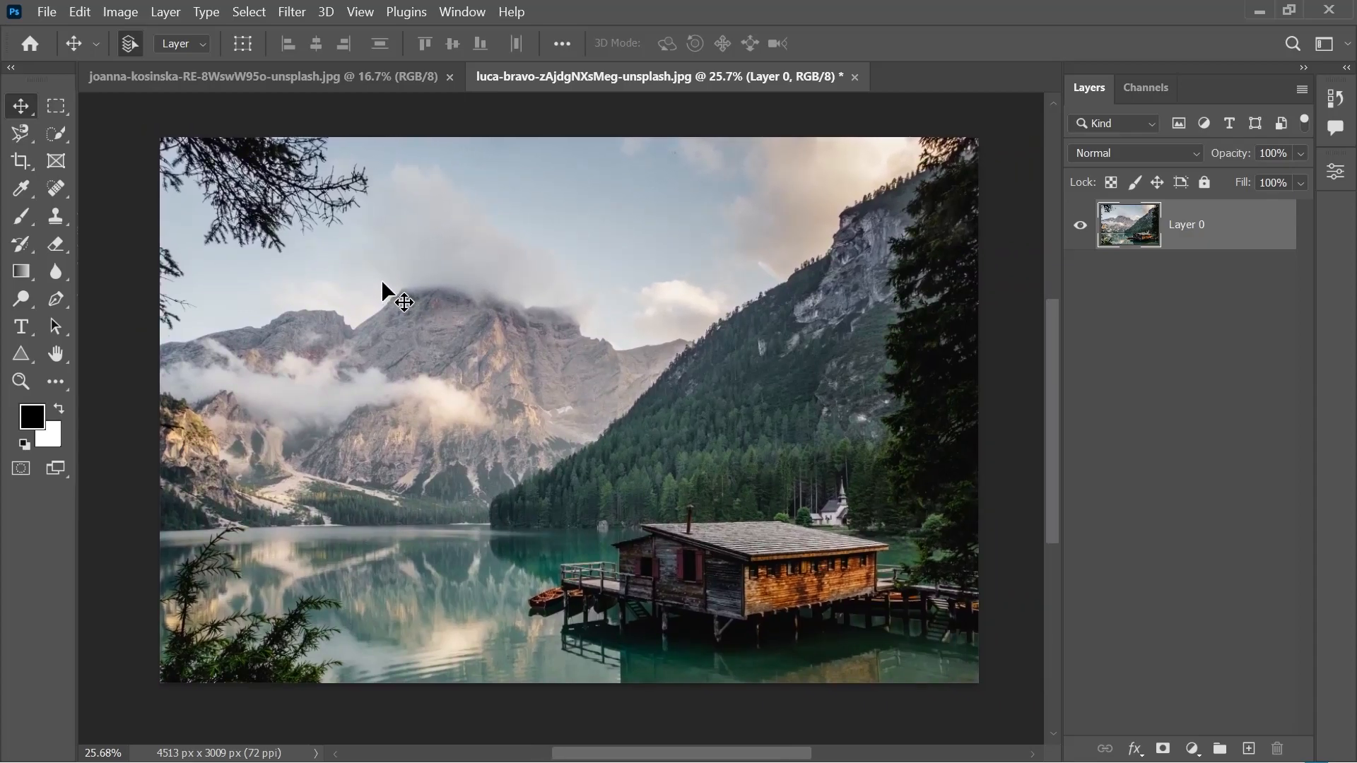
{"action": "left_click_drag", "start_coordinate": [29, 126], "coordinate": [70, 130]}
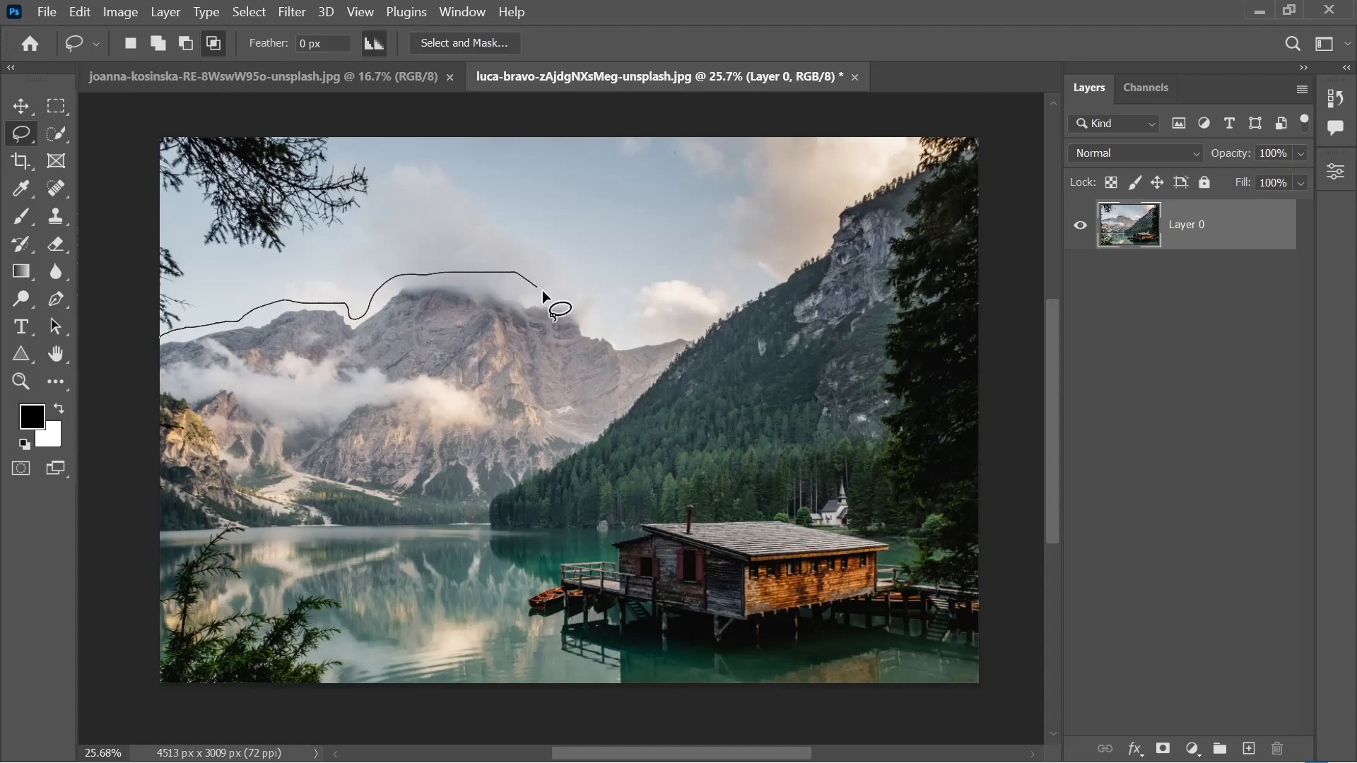
{"action": "left_click_drag", "start_coordinate": [615, 339], "coordinate": [667, 323]}
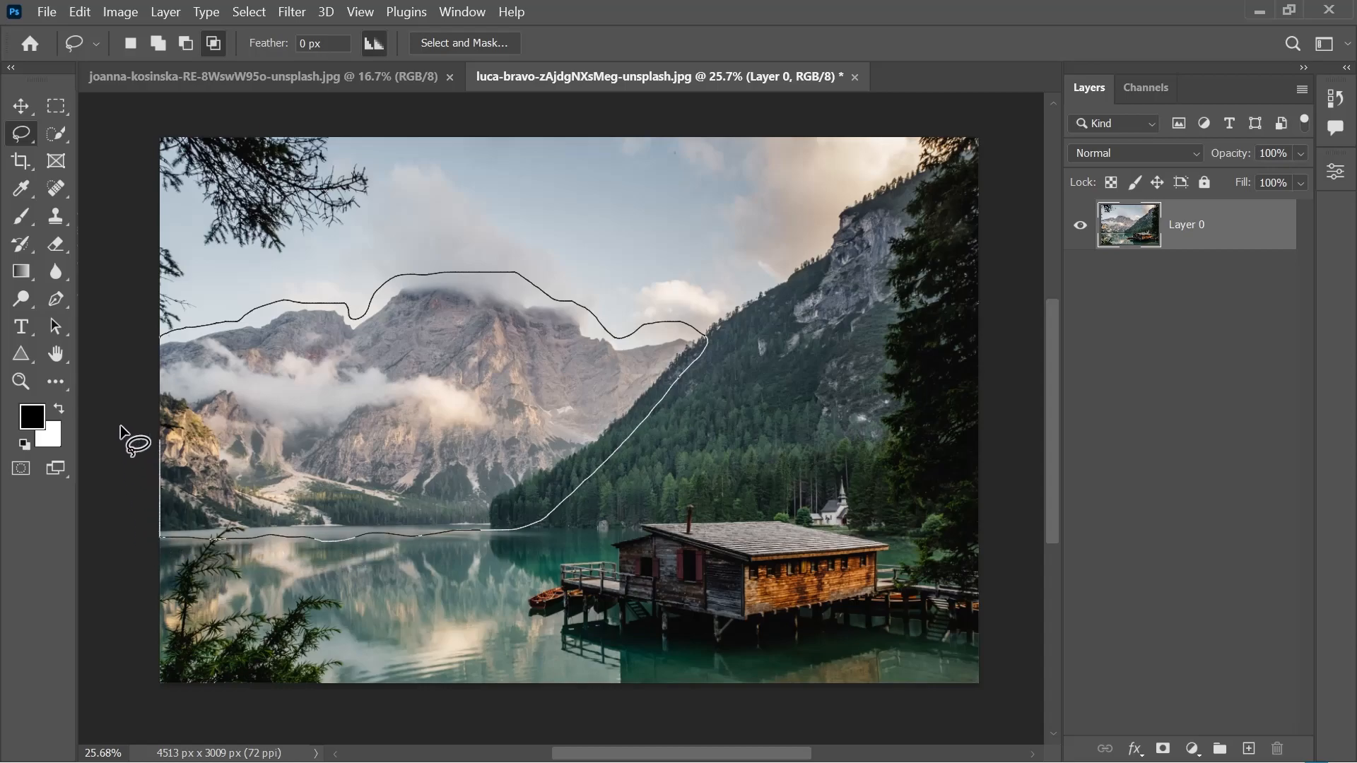
{"action": "left_click_drag", "start_coordinate": [121, 335], "coordinate": [121, 343]}
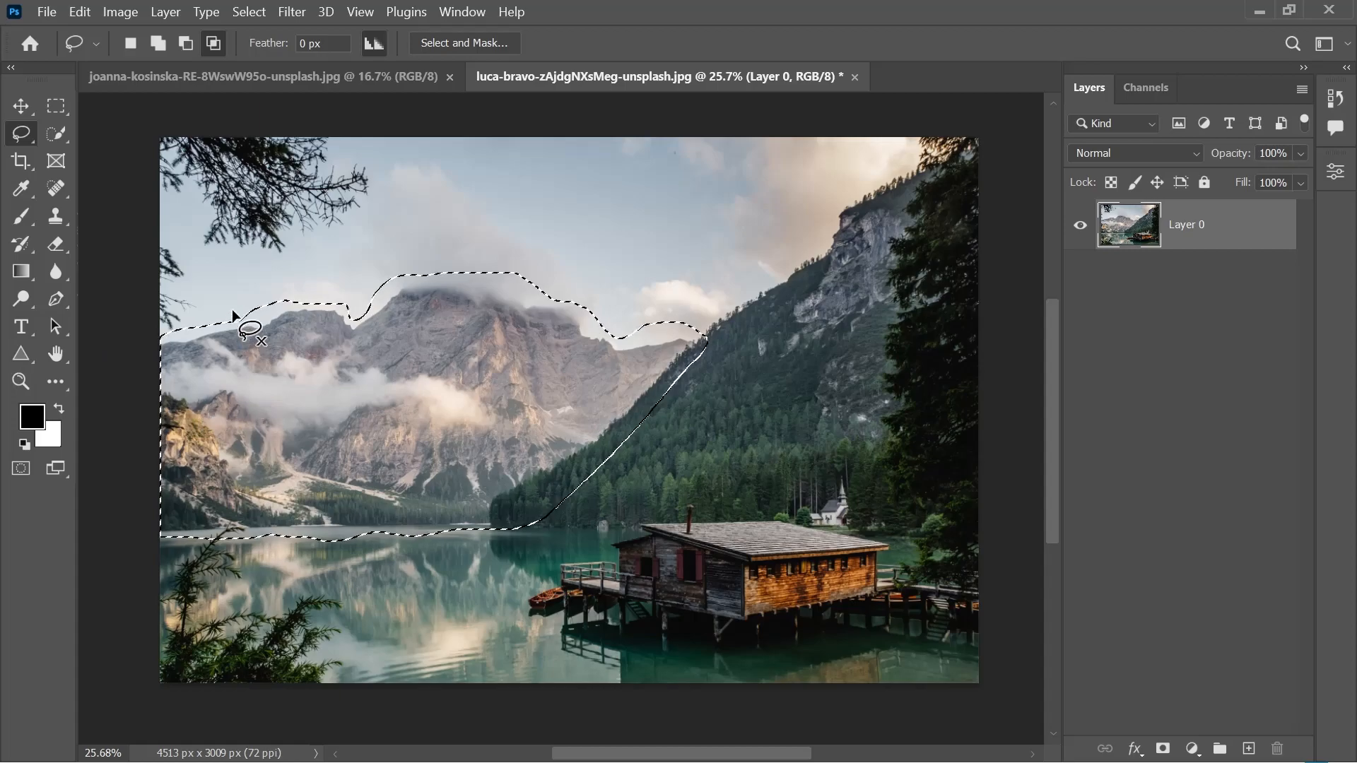
Apply a Brightness/Contrast adjustment of brightness -32 and contrast 9 to the selected mountains, and deselect them.
{"action": "left_click", "coordinate": [124, 13]}
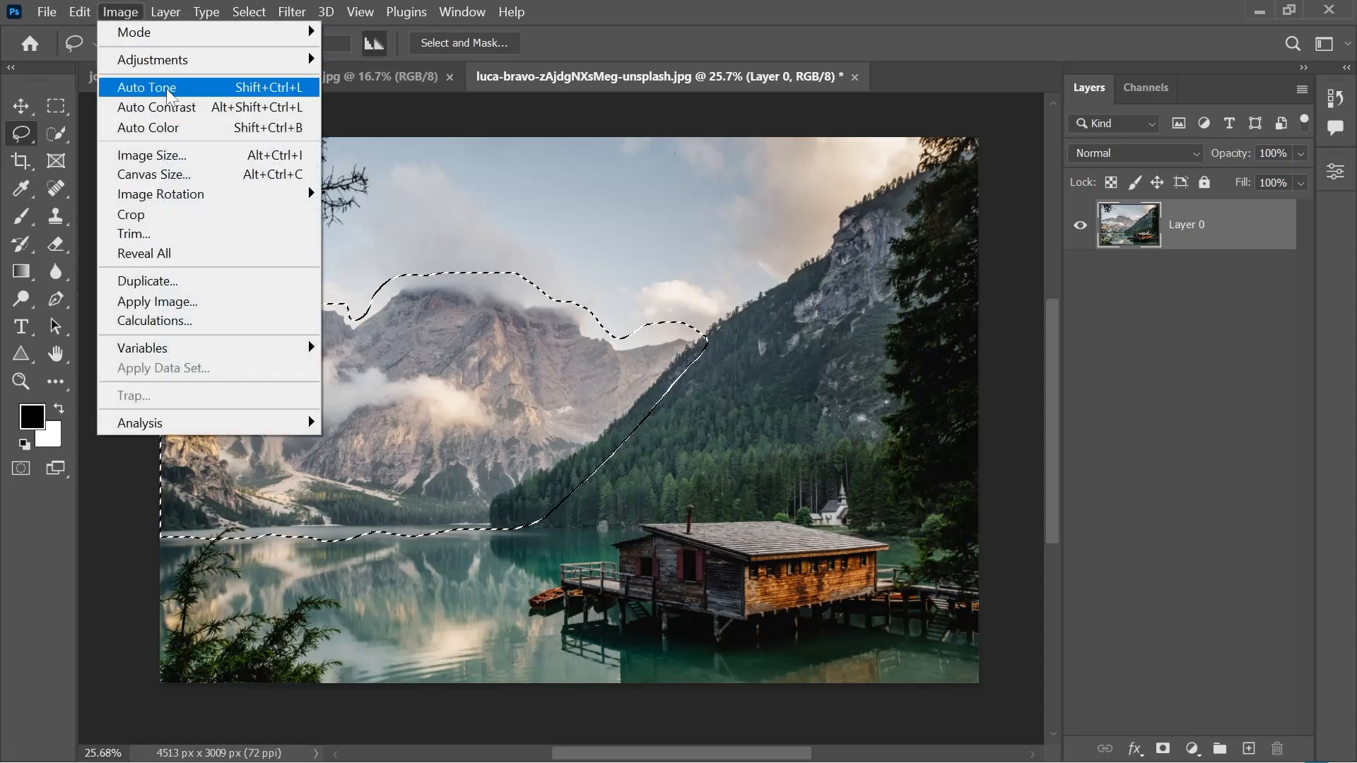
{"action": "mouse_move", "coordinate": [186, 62]}
{"action": "left_click", "coordinate": [358, 63]}
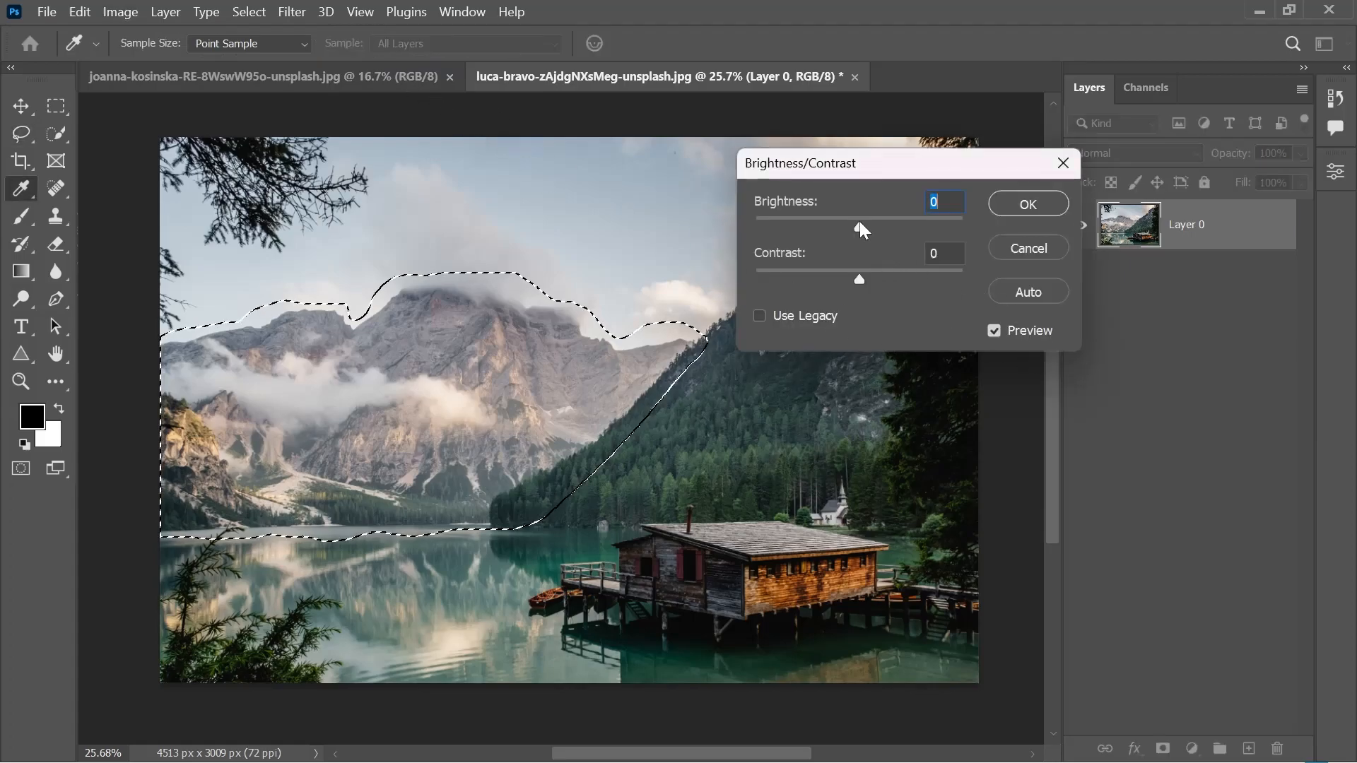
{"action": "mouse_move", "coordinate": [859, 224]}
{"action": "left_mouse_down"}
{"action": "mouse_move", "coordinate": [817, 216]}
{"action": "mouse_move", "coordinate": [837, 219]}
{"action": "left_mouse_up"}
{"action": "left_click_drag", "start_coordinate": [858, 279], "coordinate": [869, 286]}
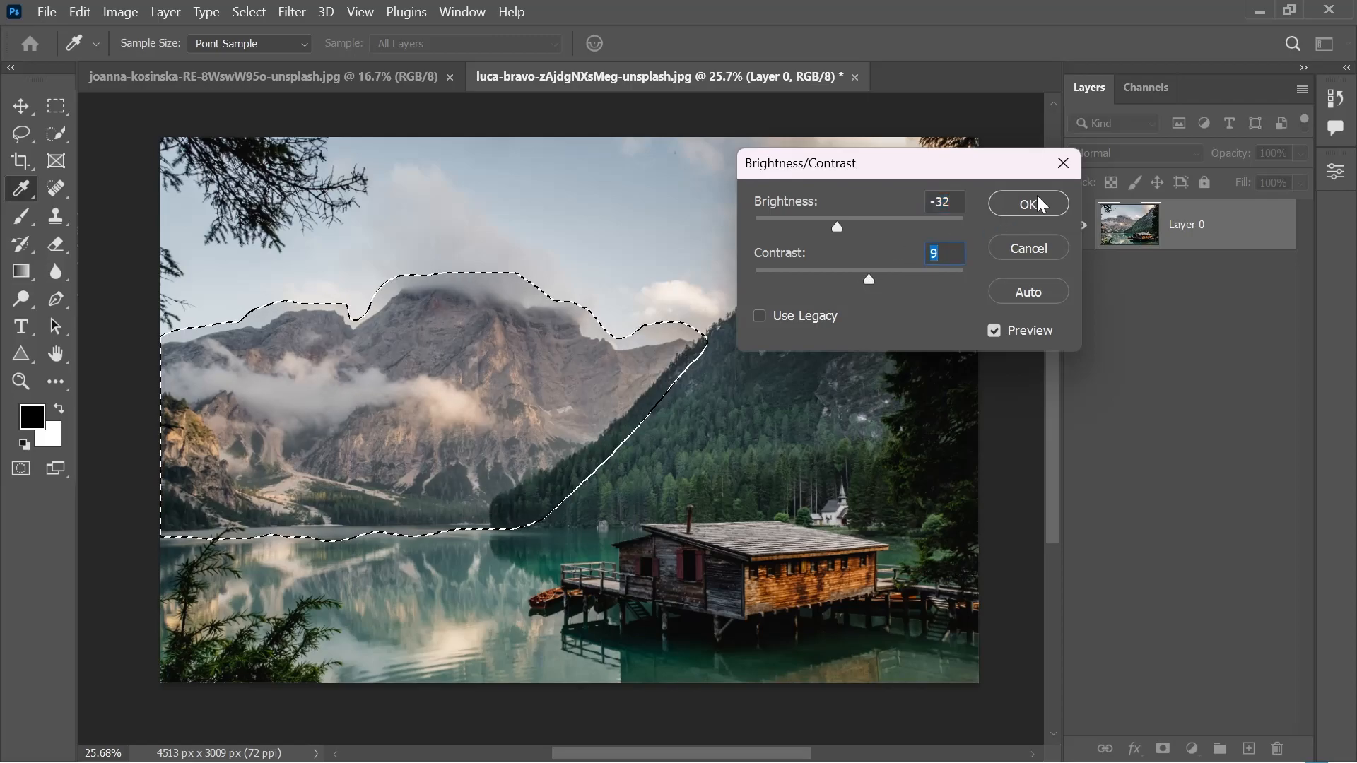
{"action": "left_click", "coordinate": [1035, 202]}
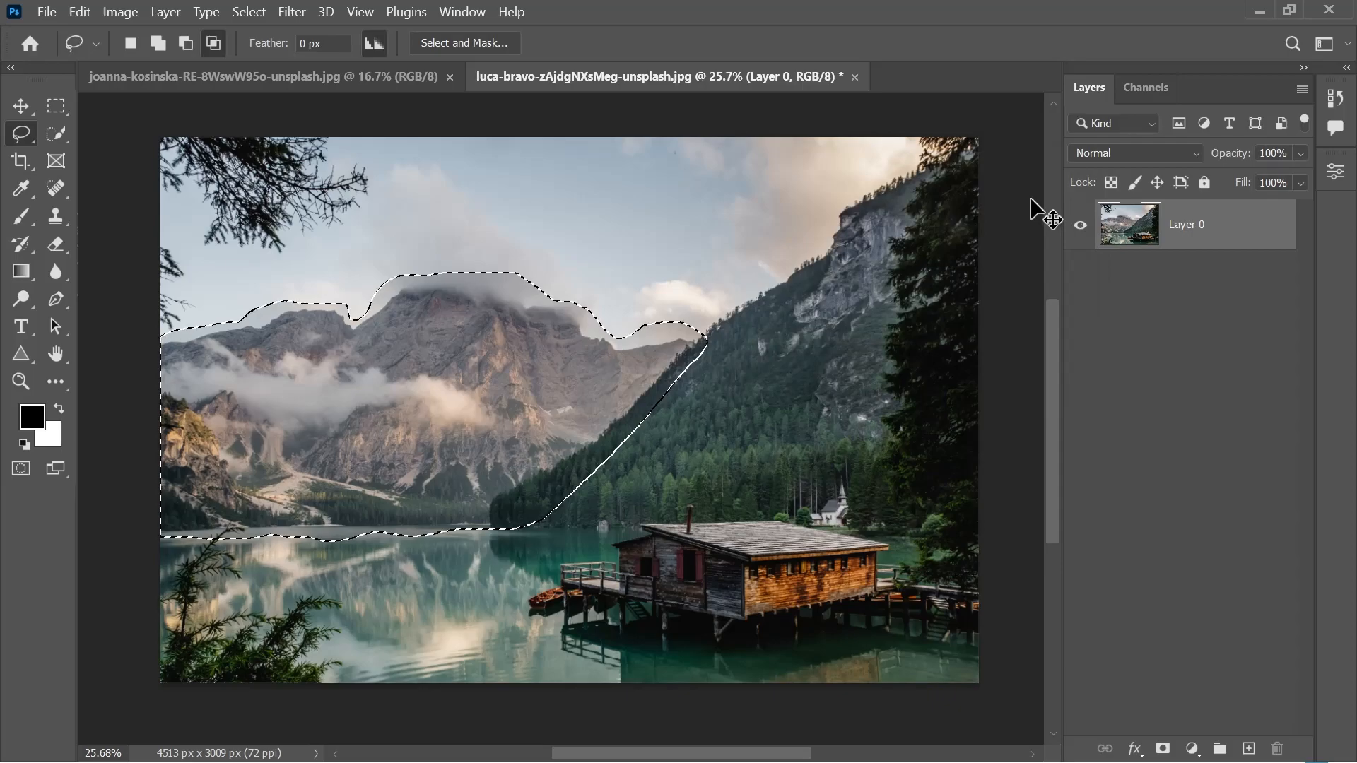
{"action": "key", "text": "ctrl+d"}
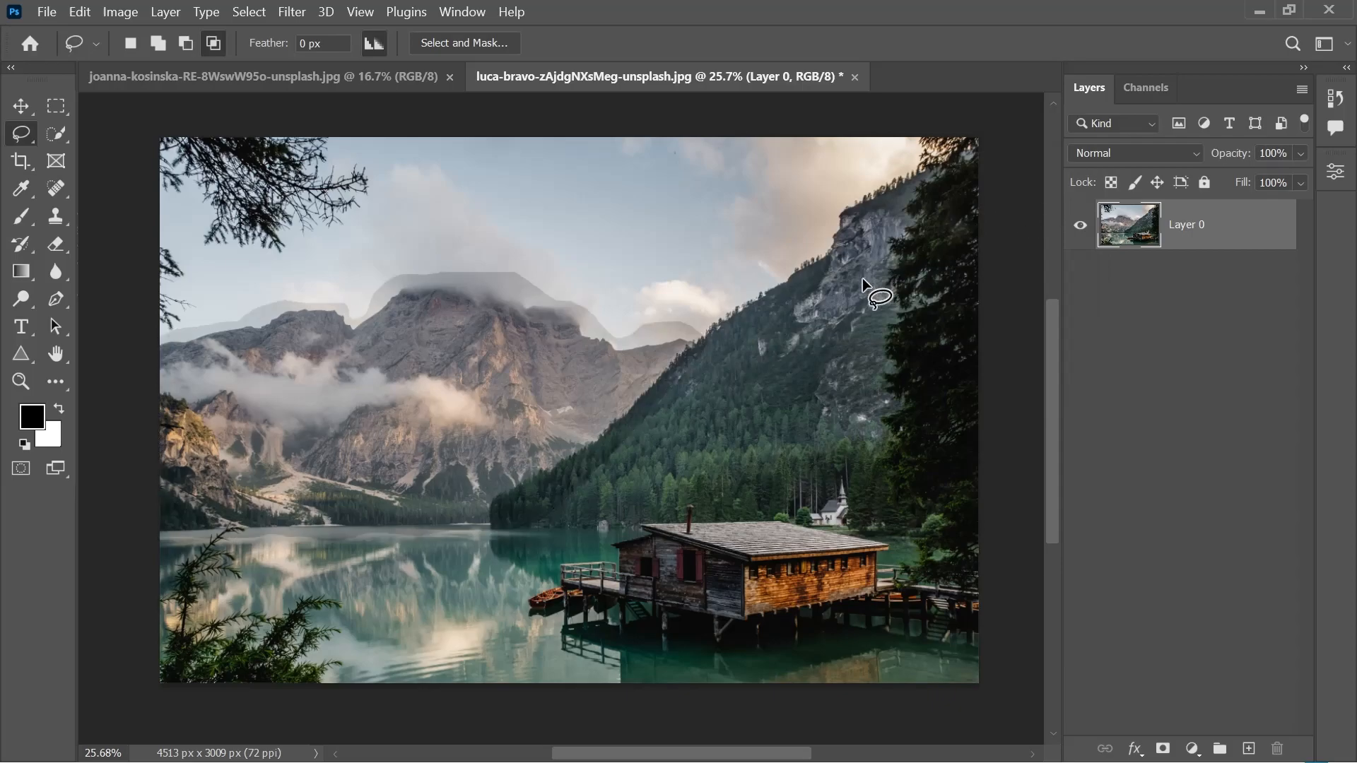
{"action": "scroll", "coordinate": [424, 276], "scroll_direction": "up", "scroll_amount": 3}
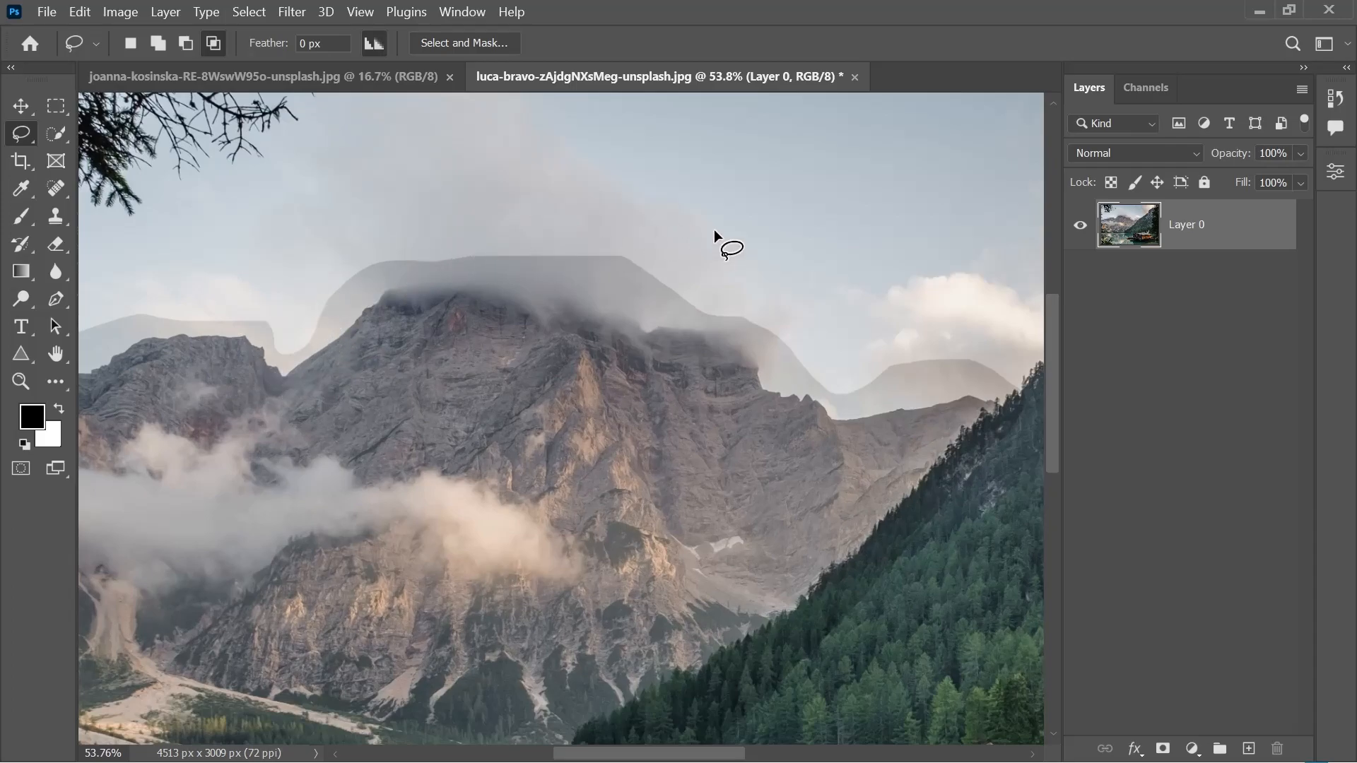
{"action": "scroll", "coordinate": [651, 348], "scroll_direction": "down", "scroll_amount": 4}
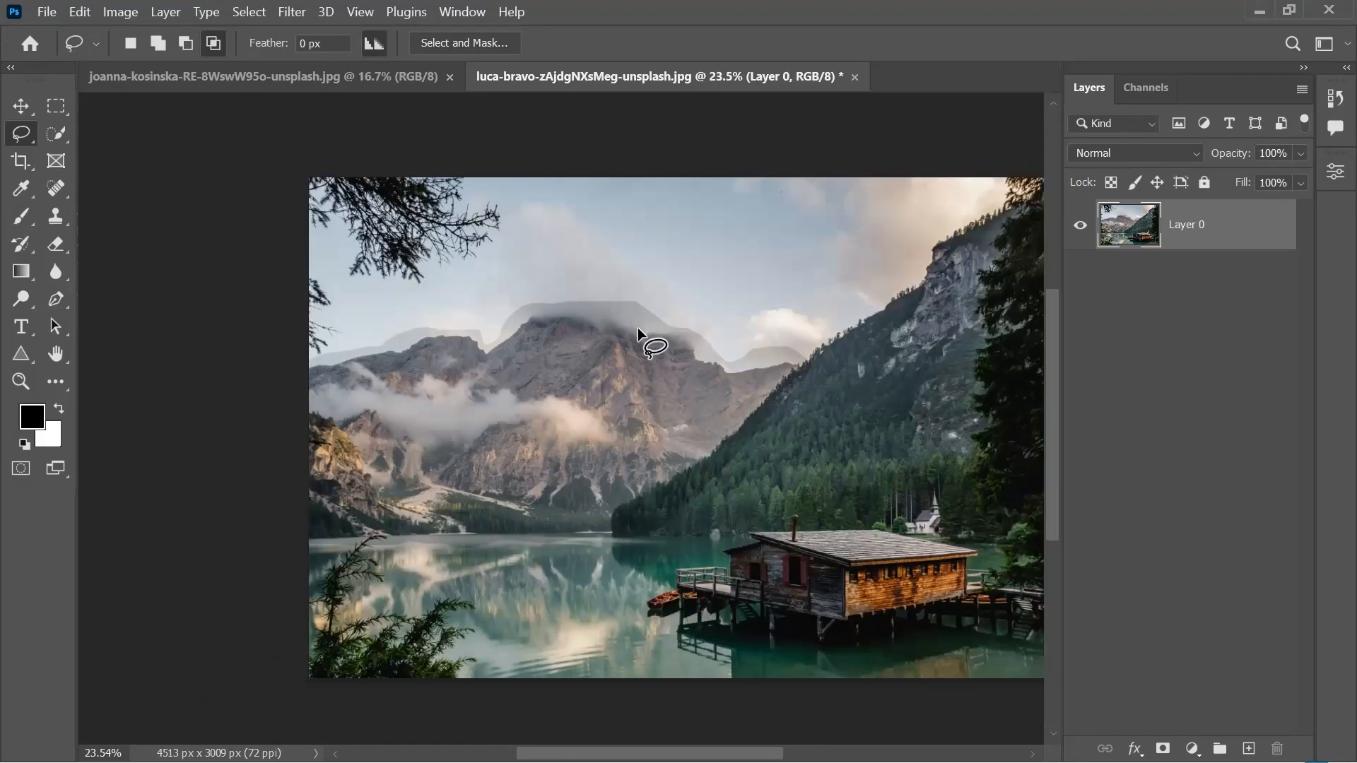
{"action": "scroll", "coordinate": [684, 485], "scroll_direction": "down", "scroll_amount": 1}
{"action": "scroll", "coordinate": [634, 464], "scroll_direction": "up", "scroll_amount": 4}
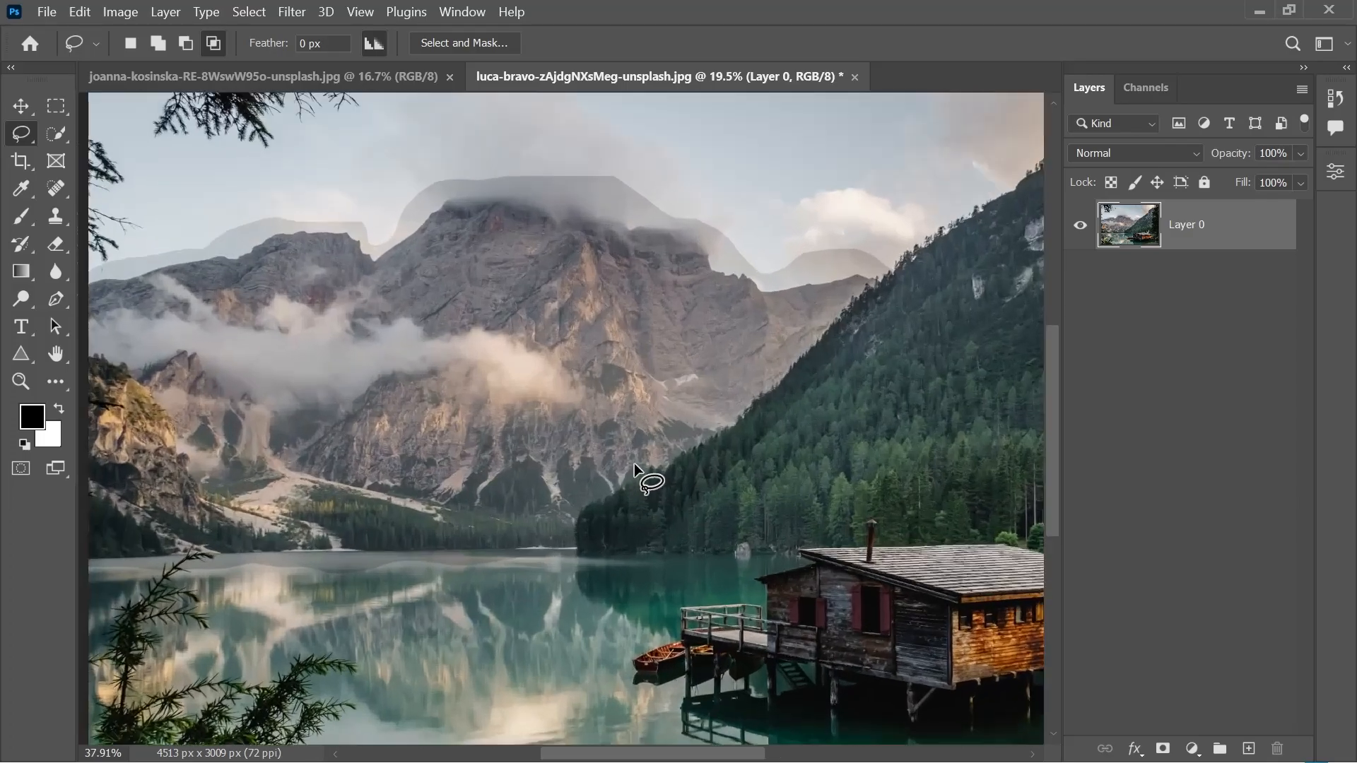
Undo the Brightness/Contrast adjustment on the mountains and clear the selection.
{"action": "scroll", "coordinate": [626, 445], "scroll_direction": "down", "scroll_amount": 3}
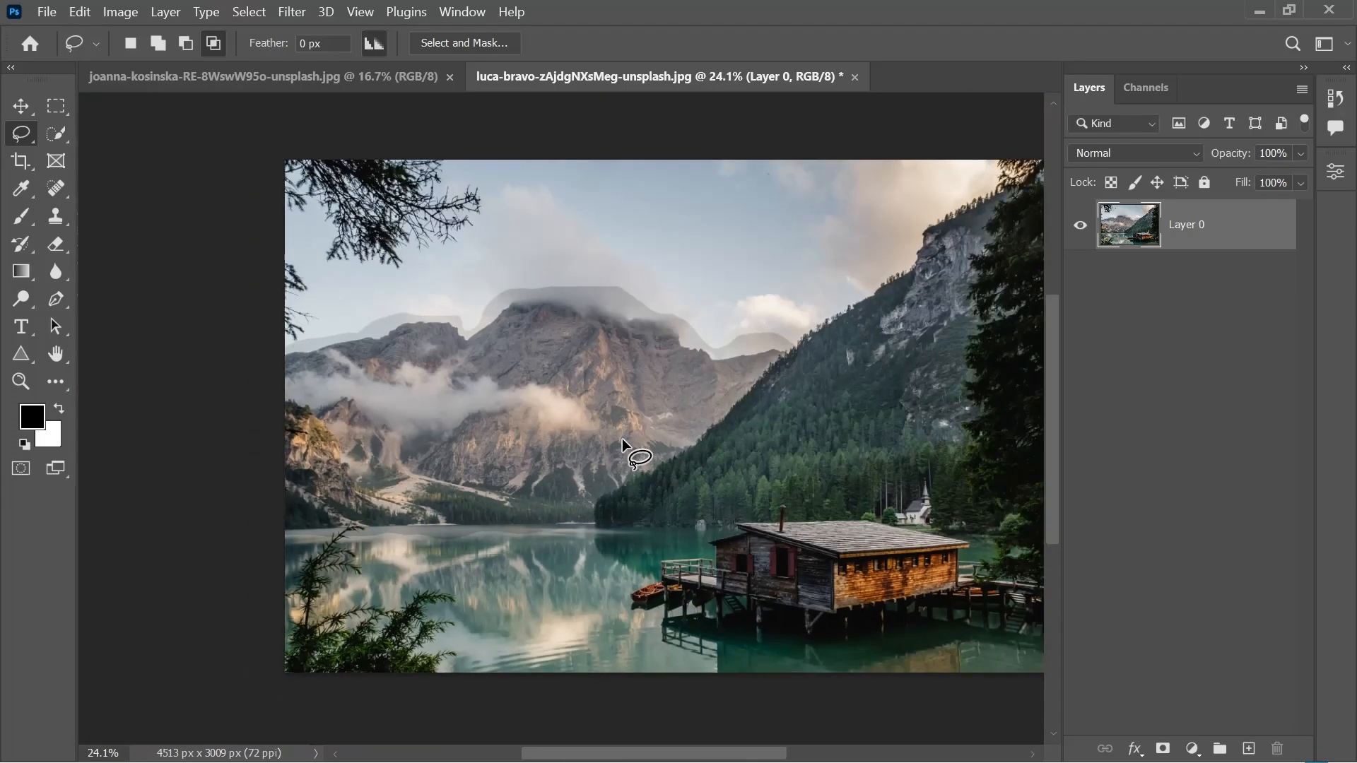
{"action": "left_click_drag", "start_coordinate": [586, 420], "coordinate": [561, 413]}
{"action": "key", "text": "ctrl+z"}
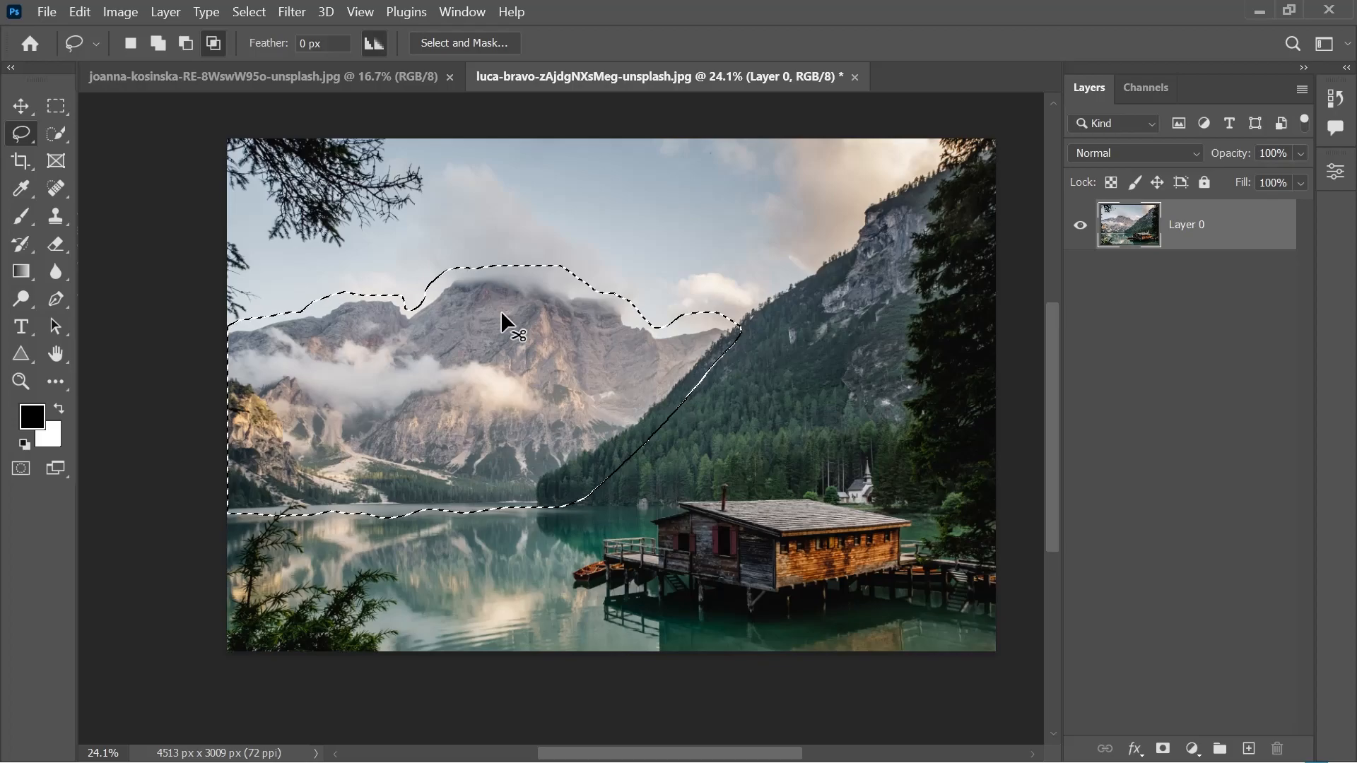
{"action": "key", "text": "ctrl+d"}
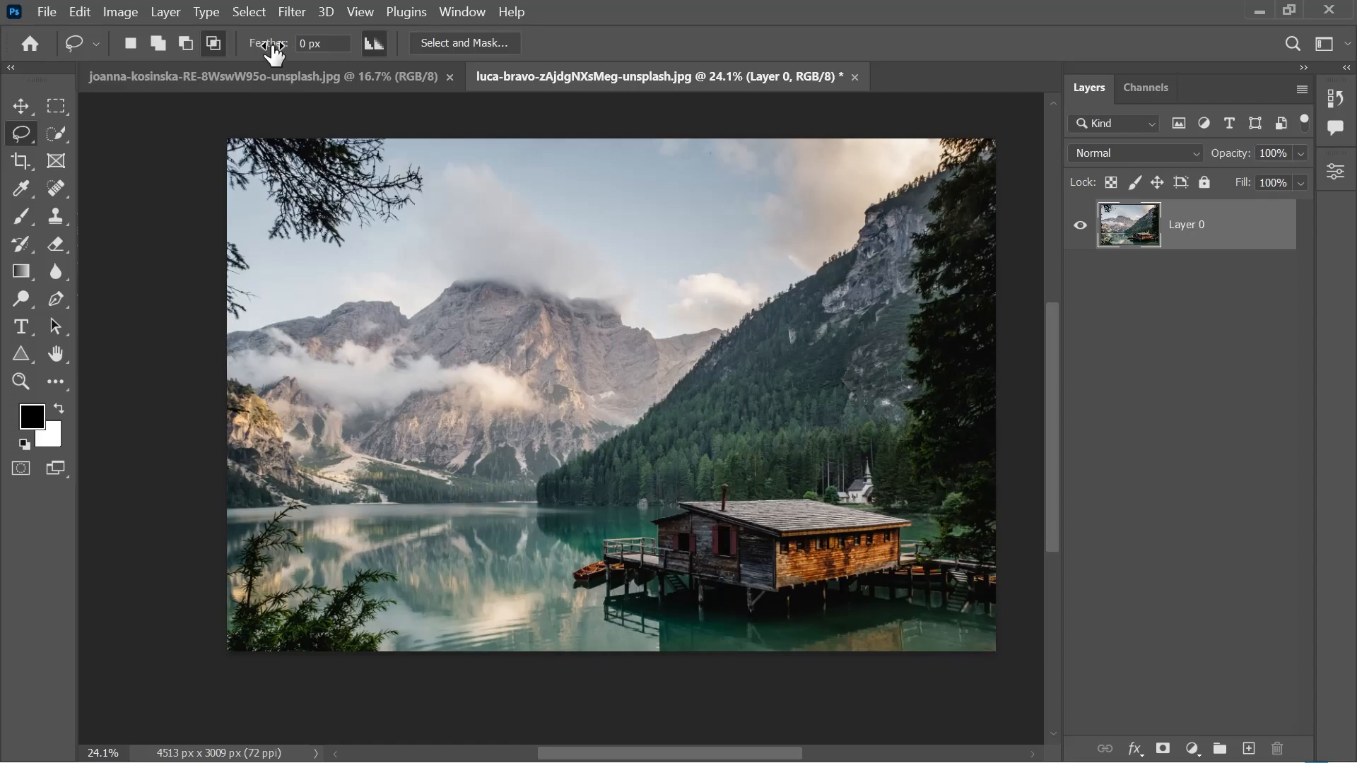
Set the Lasso feather to 50 px and draw a loose freehand selection around the distant mountains, reaching down into the lake.
{"action": "mouse_move", "coordinate": [273, 51]}
{"action": "left_mouse_down"}
{"action": "mouse_move", "coordinate": [286, 45]}
{"action": "mouse_move", "coordinate": [262, 41]}
{"action": "left_mouse_up"}
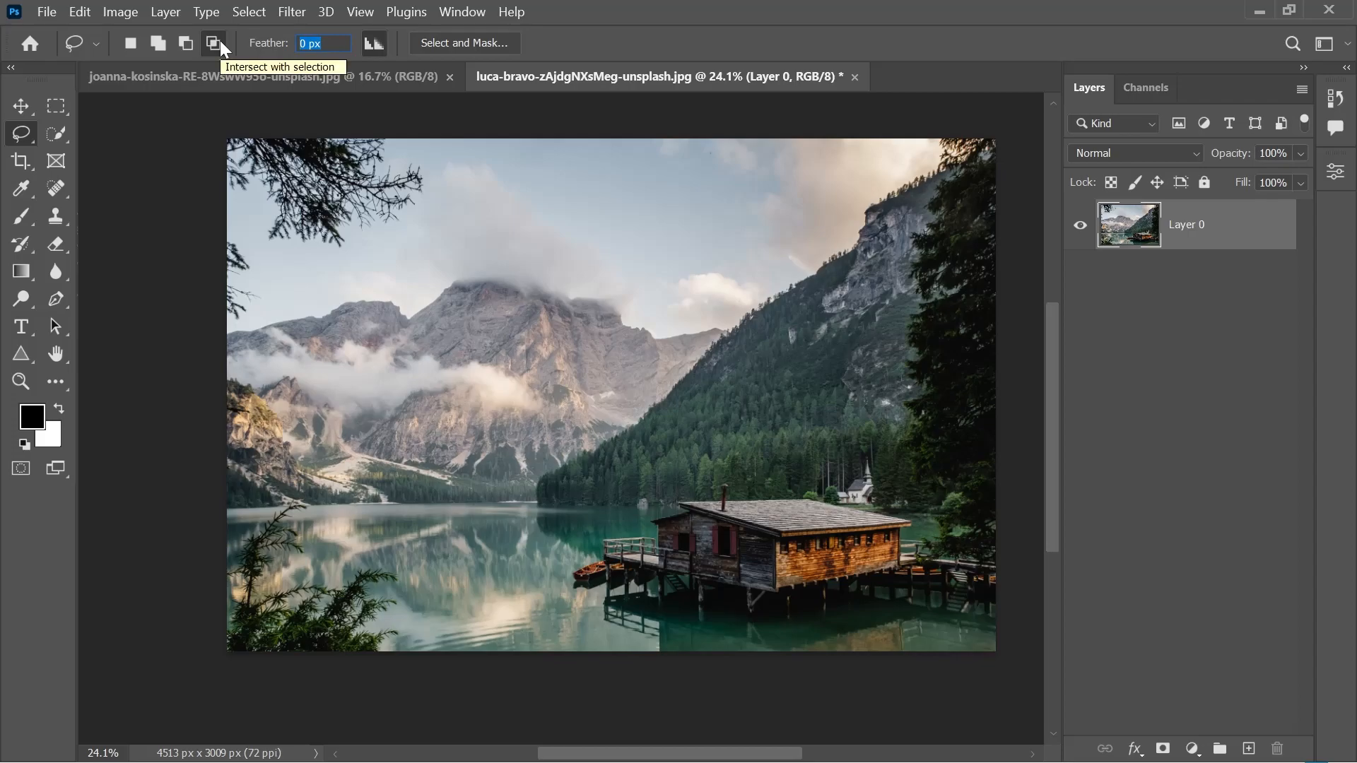
{"action": "type", "text": "50"}
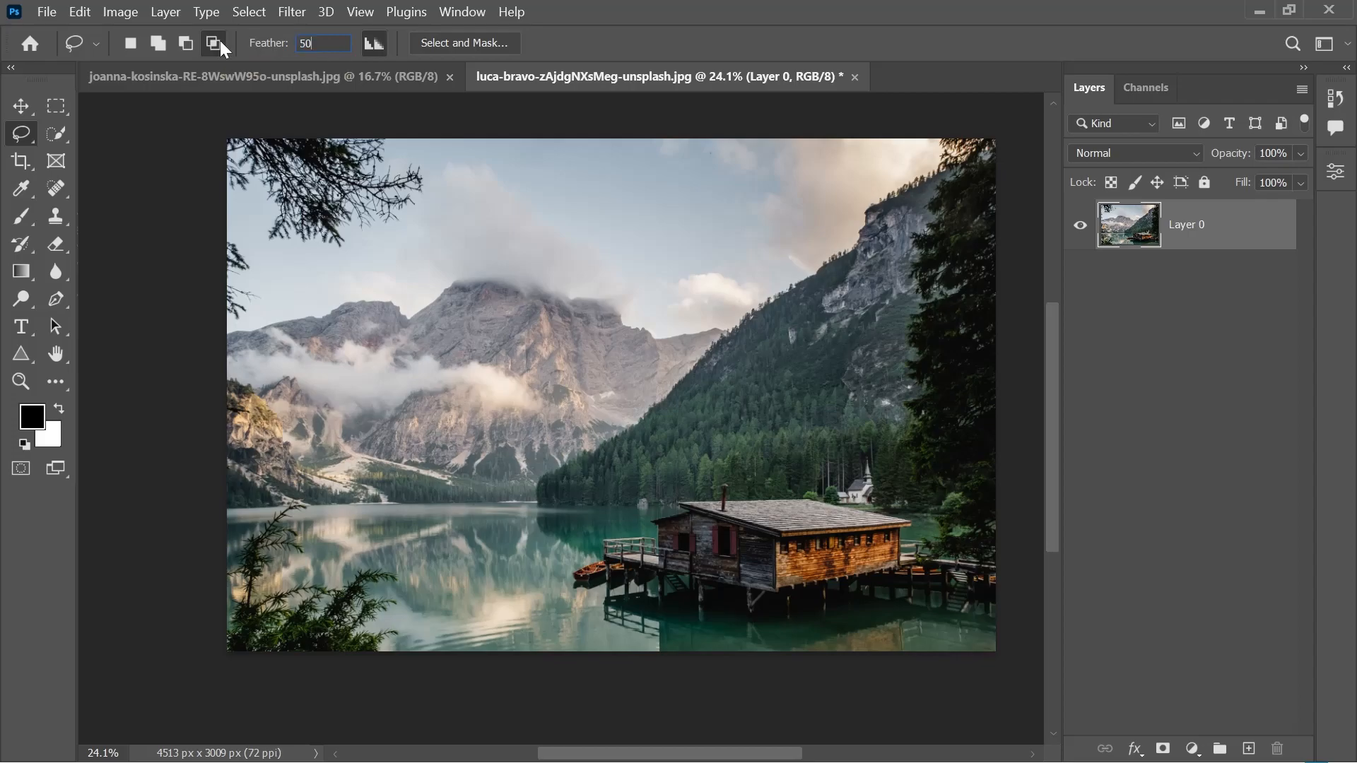
{"action": "key", "text": "Return"}
{"action": "left_click_drag", "start_coordinate": [377, 279], "coordinate": [405, 302]}
{"action": "left_click_drag", "start_coordinate": [493, 256], "coordinate": [539, 280]}
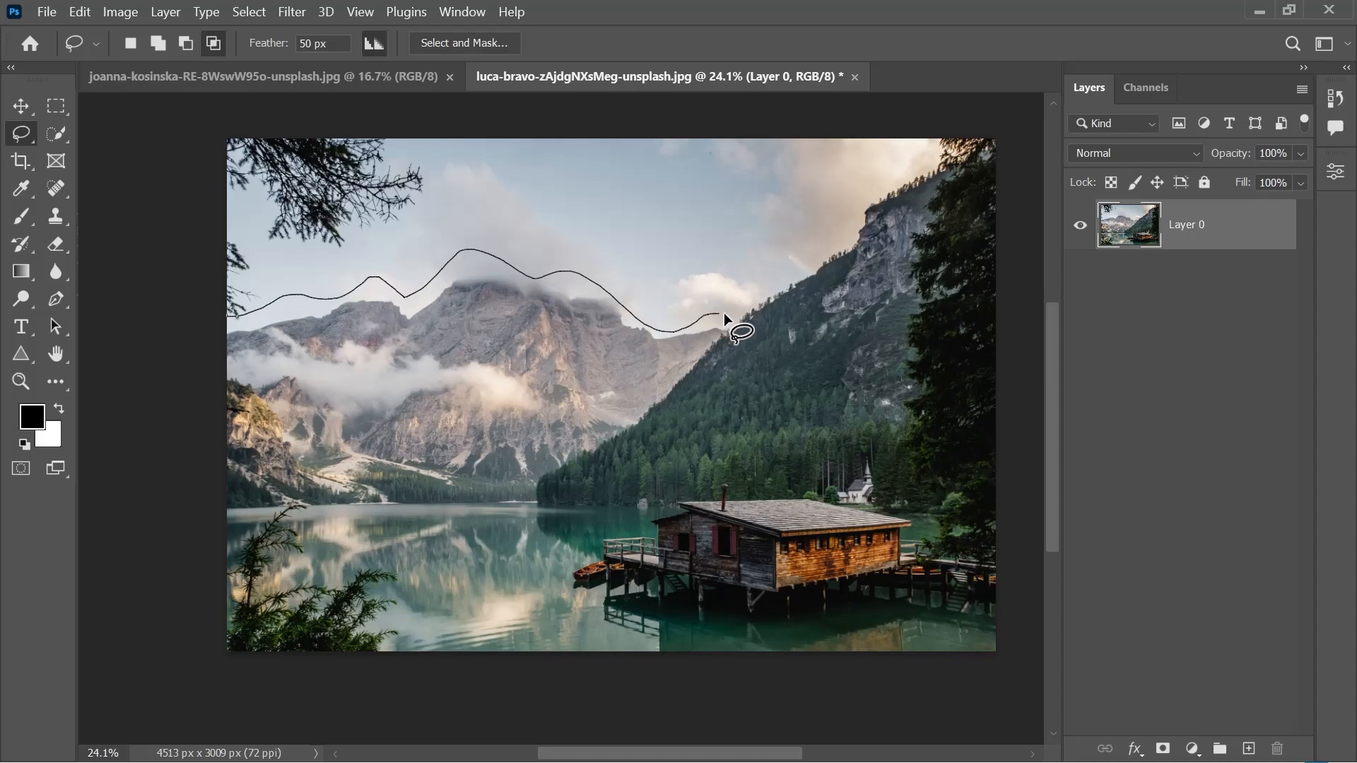
{"action": "left_click_drag", "start_coordinate": [503, 523], "coordinate": [282, 551]}
{"action": "left_click_drag", "start_coordinate": [201, 499], "coordinate": [185, 304]}
Apply a Brightness/Contrast adjustment of brightness -29 and contrast 11 to the feathered mountain selection, and deselect it.
{"action": "left_click", "coordinate": [124, 13]}
{"action": "mouse_move", "coordinate": [150, 64]}
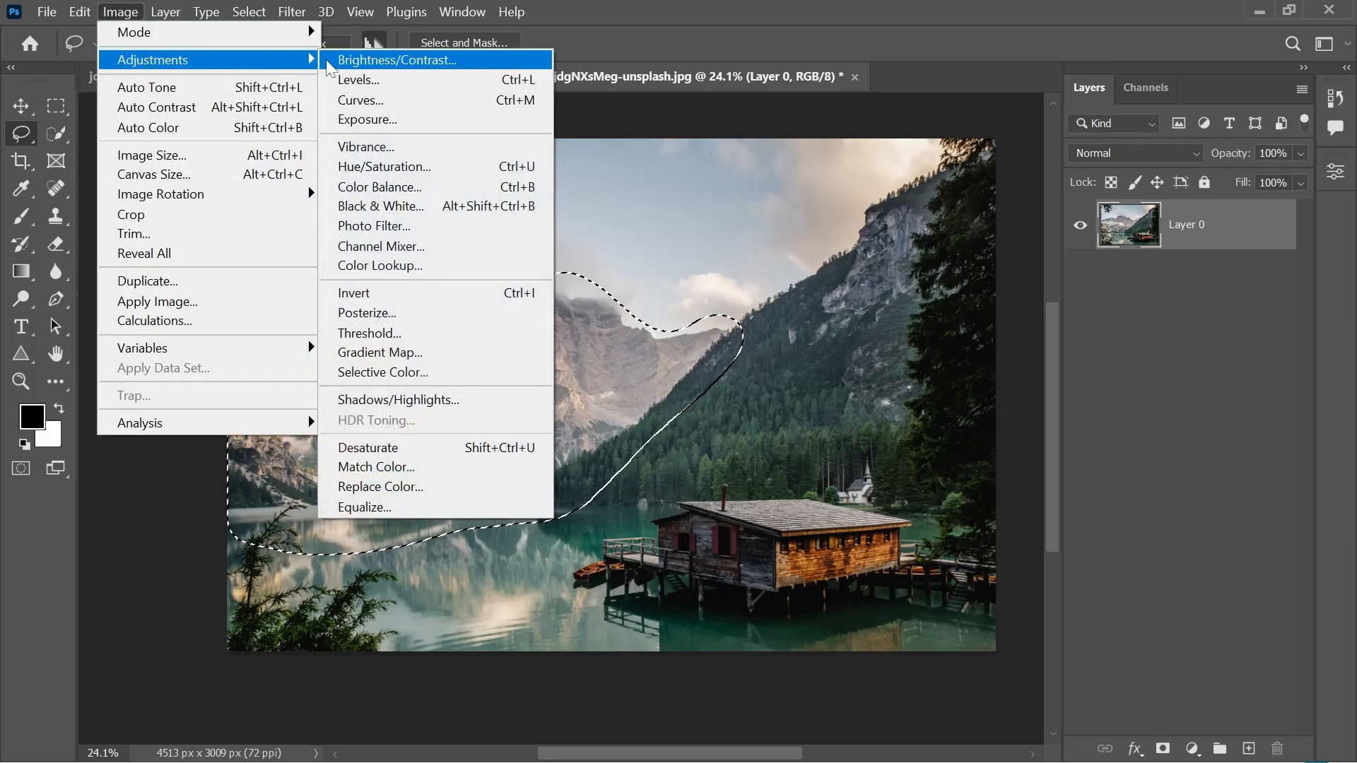
{"action": "left_click", "coordinate": [378, 41]}
{"action": "left_click", "coordinate": [857, 226]}
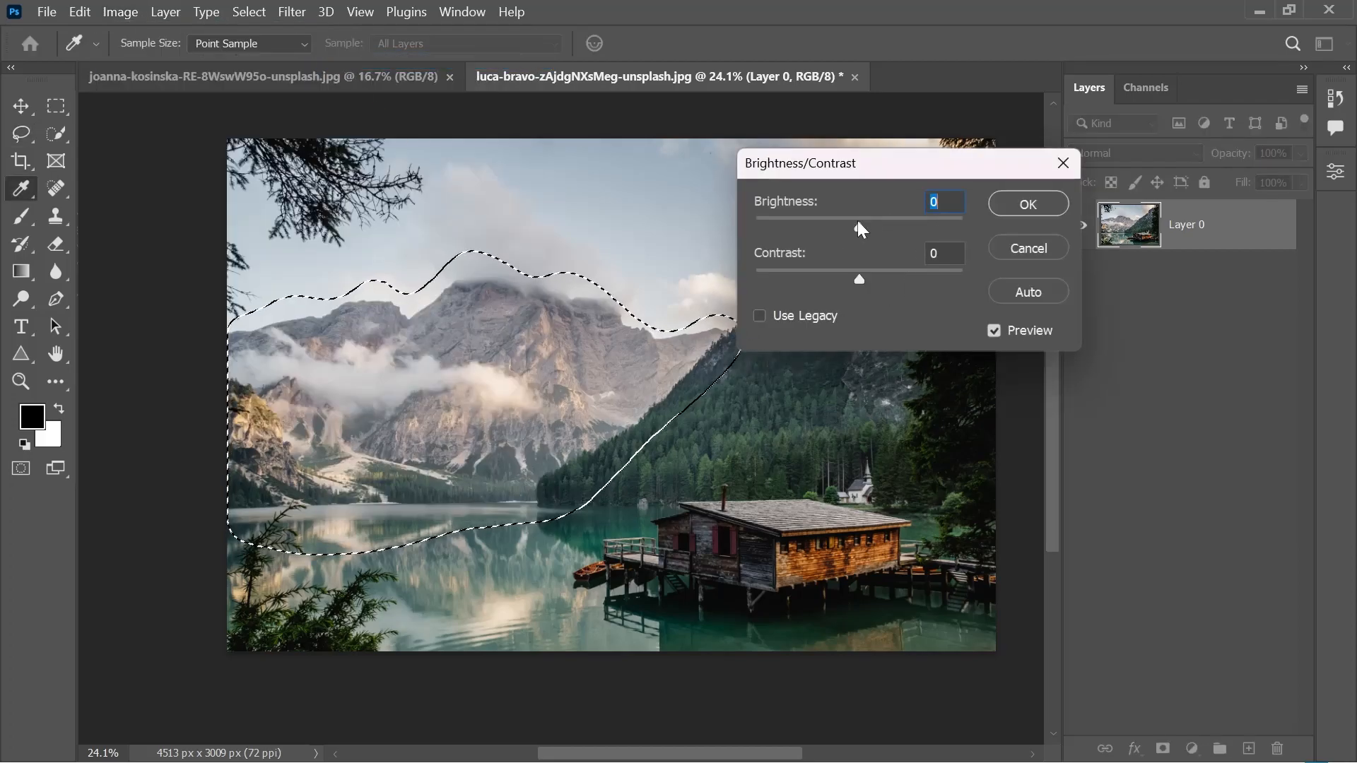
{"action": "left_click_drag", "start_coordinate": [858, 223], "coordinate": [840, 221]}
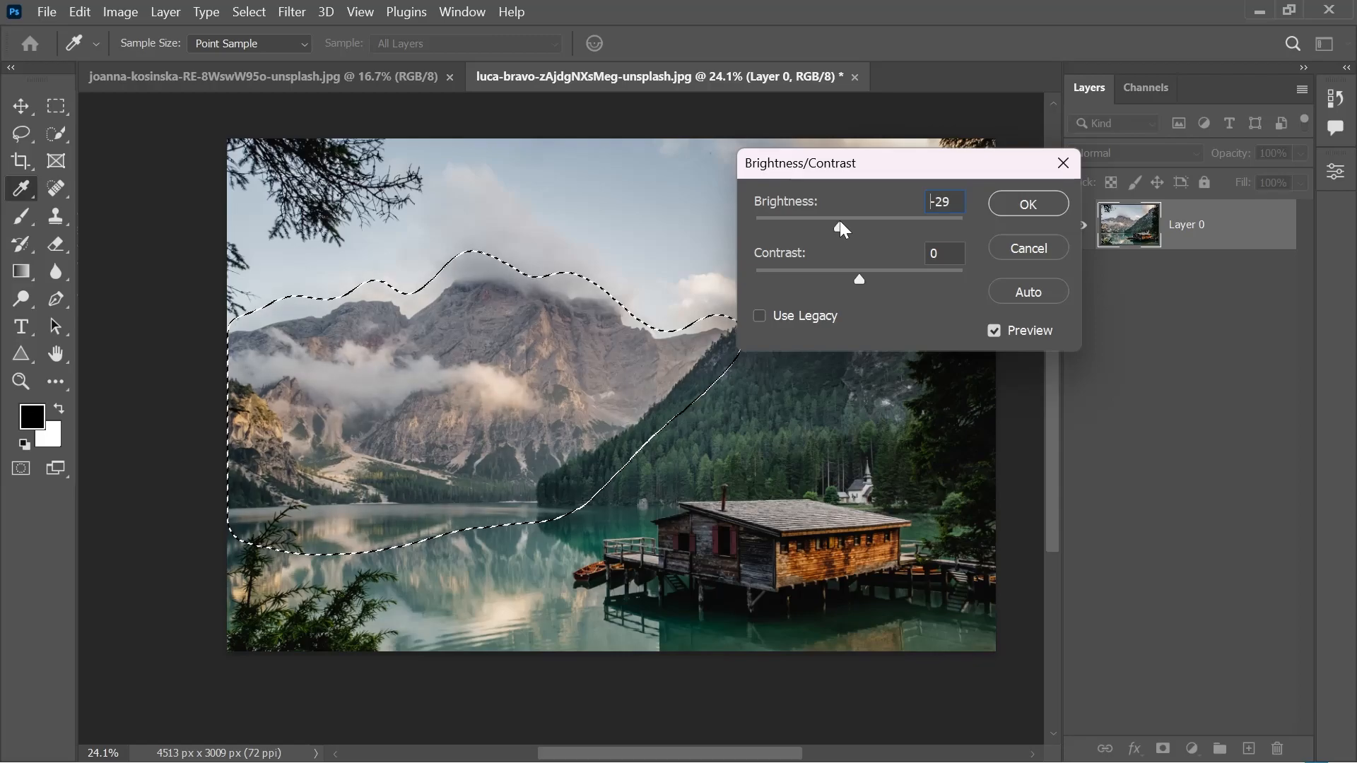
{"action": "left_click", "coordinate": [859, 277]}
{"action": "left_click_drag", "start_coordinate": [859, 277], "coordinate": [871, 278]}
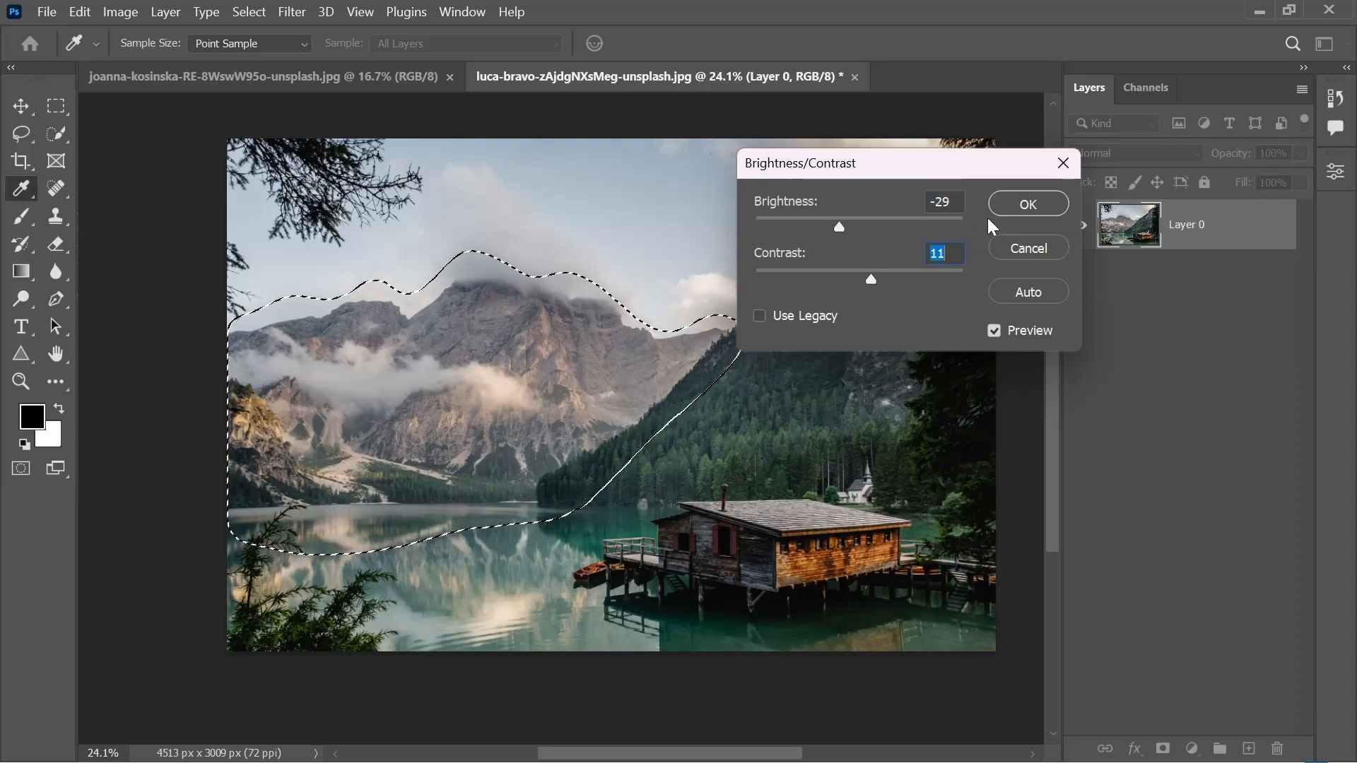
{"action": "left_click", "coordinate": [1031, 206]}
{"action": "key", "text": "l"}
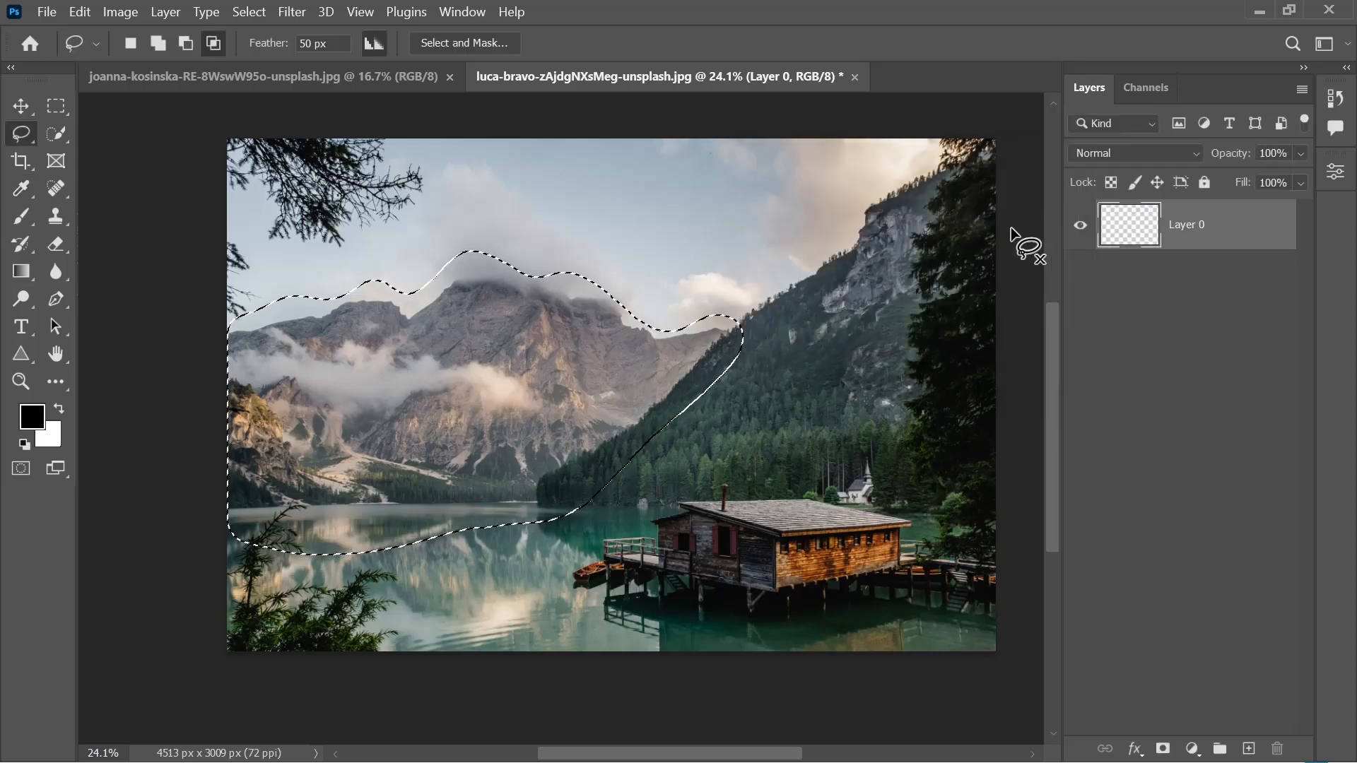
{"action": "key", "text": "ctrl+d"}
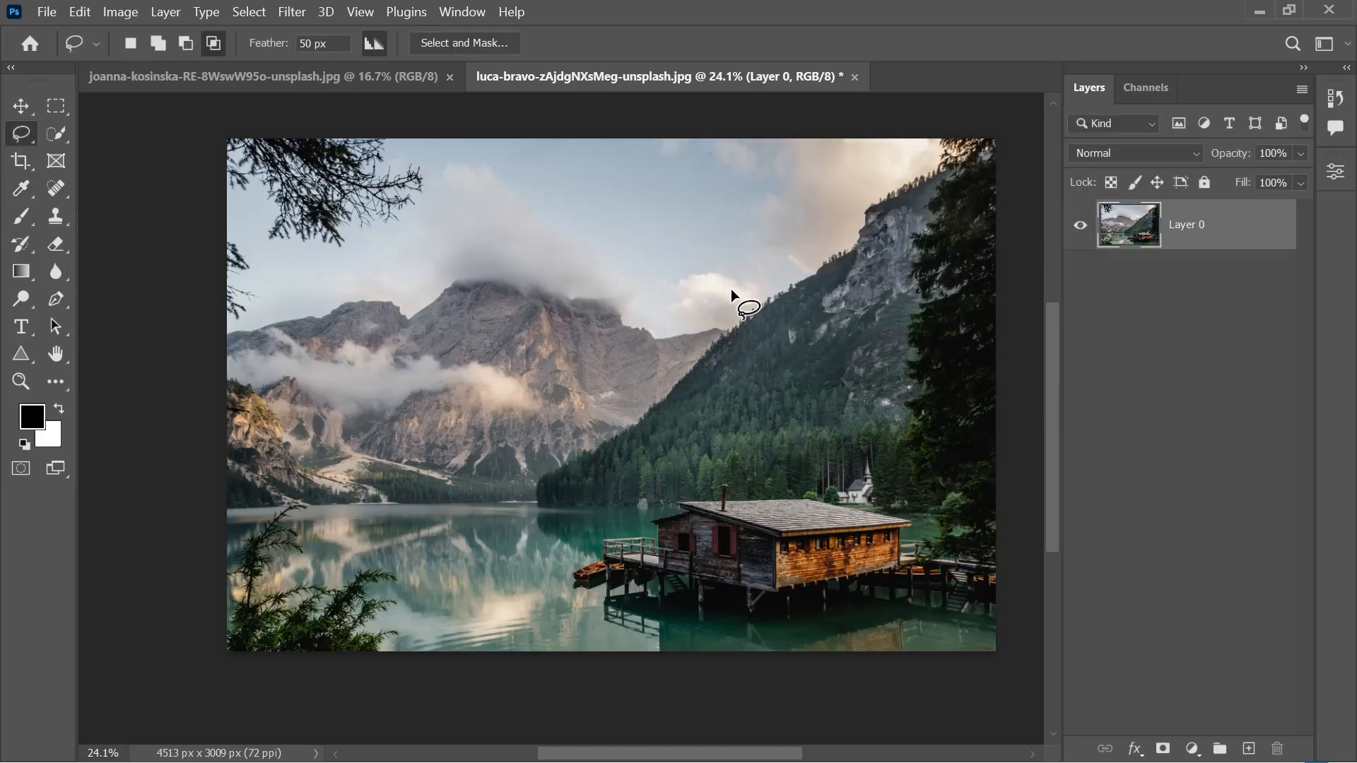
Examine how the feathered adjustment blends along the mountain ridge and sky, close up and across the whole photo.
{"action": "scroll", "coordinate": [616, 408], "scroll_direction": "up", "scroll_amount": 2}
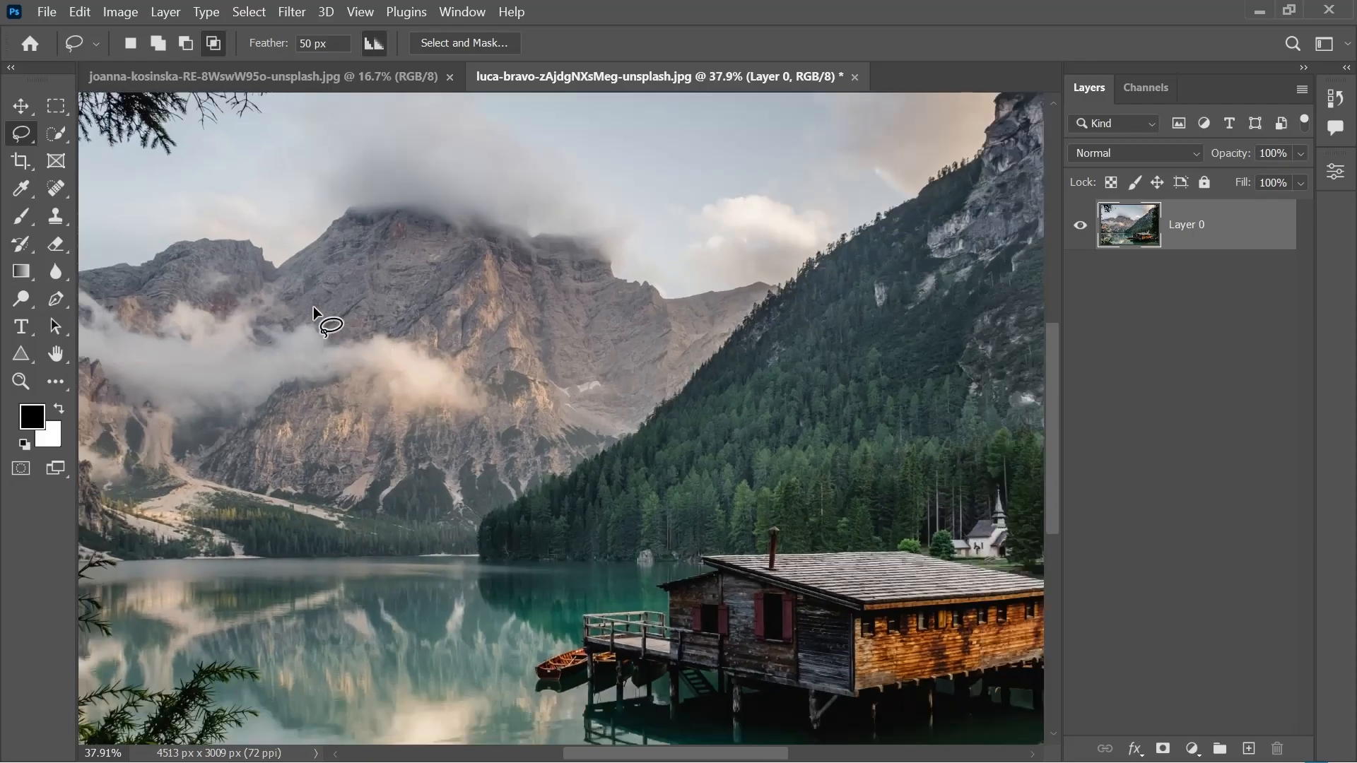
{"action": "mouse_move", "coordinate": [314, 276]}
{"action": "left_mouse_down"}
{"action": "mouse_move", "coordinate": [379, 293]}
{"action": "mouse_move", "coordinate": [473, 275]}
{"action": "left_mouse_up"}
{"action": "scroll", "coordinate": [405, 258], "scroll_direction": "up", "scroll_amount": 2}
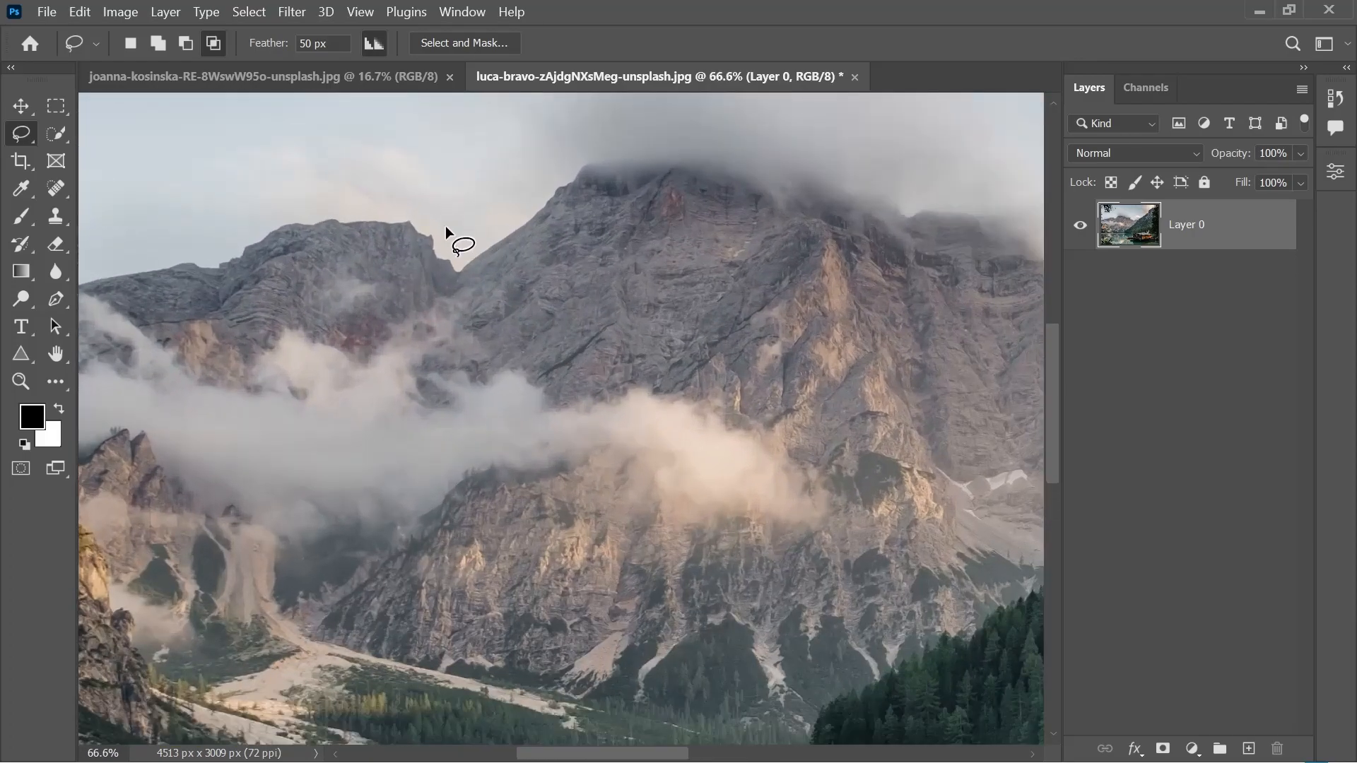
{"action": "scroll", "coordinate": [499, 281], "scroll_direction": "down", "scroll_amount": 3}
{"action": "scroll", "coordinate": [570, 448], "scroll_direction": "down", "scroll_amount": 1}
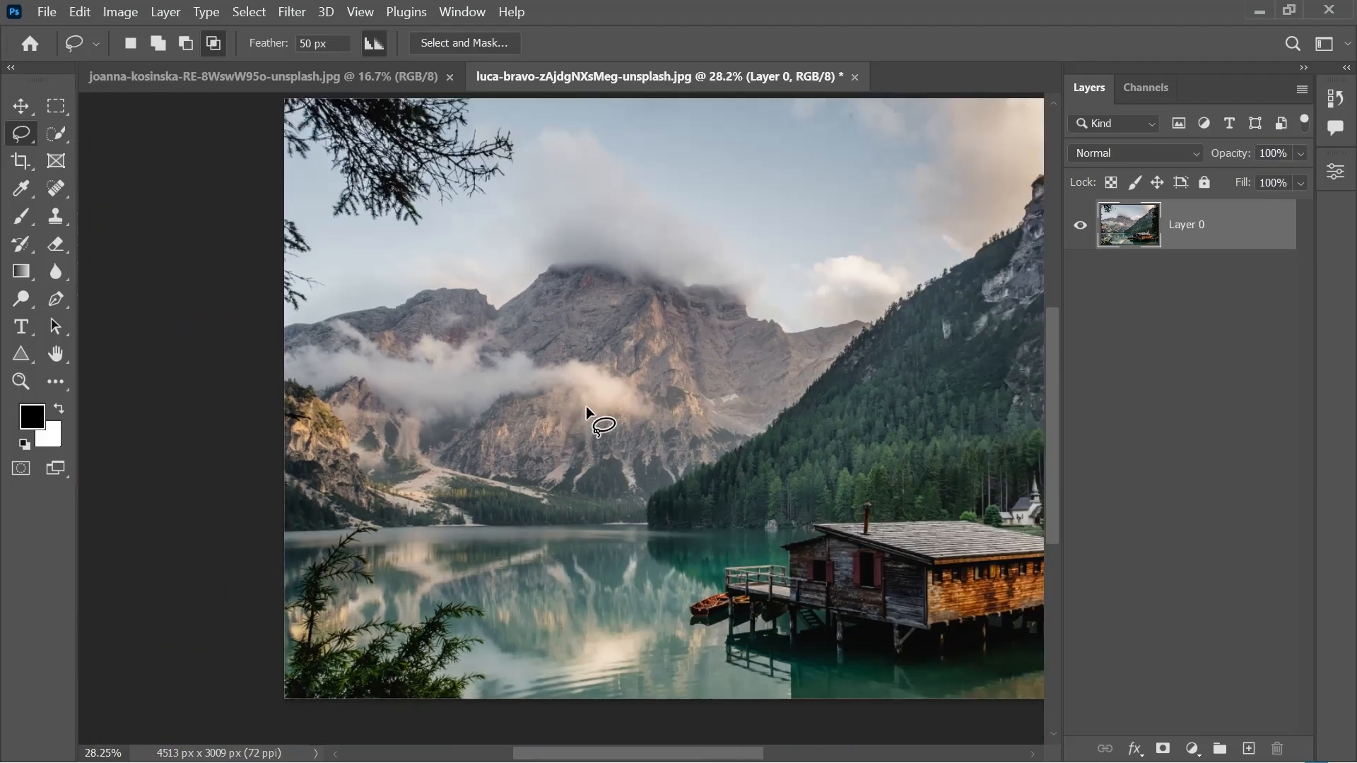
{"action": "scroll", "coordinate": [754, 324], "scroll_direction": "down", "scroll_amount": 2}
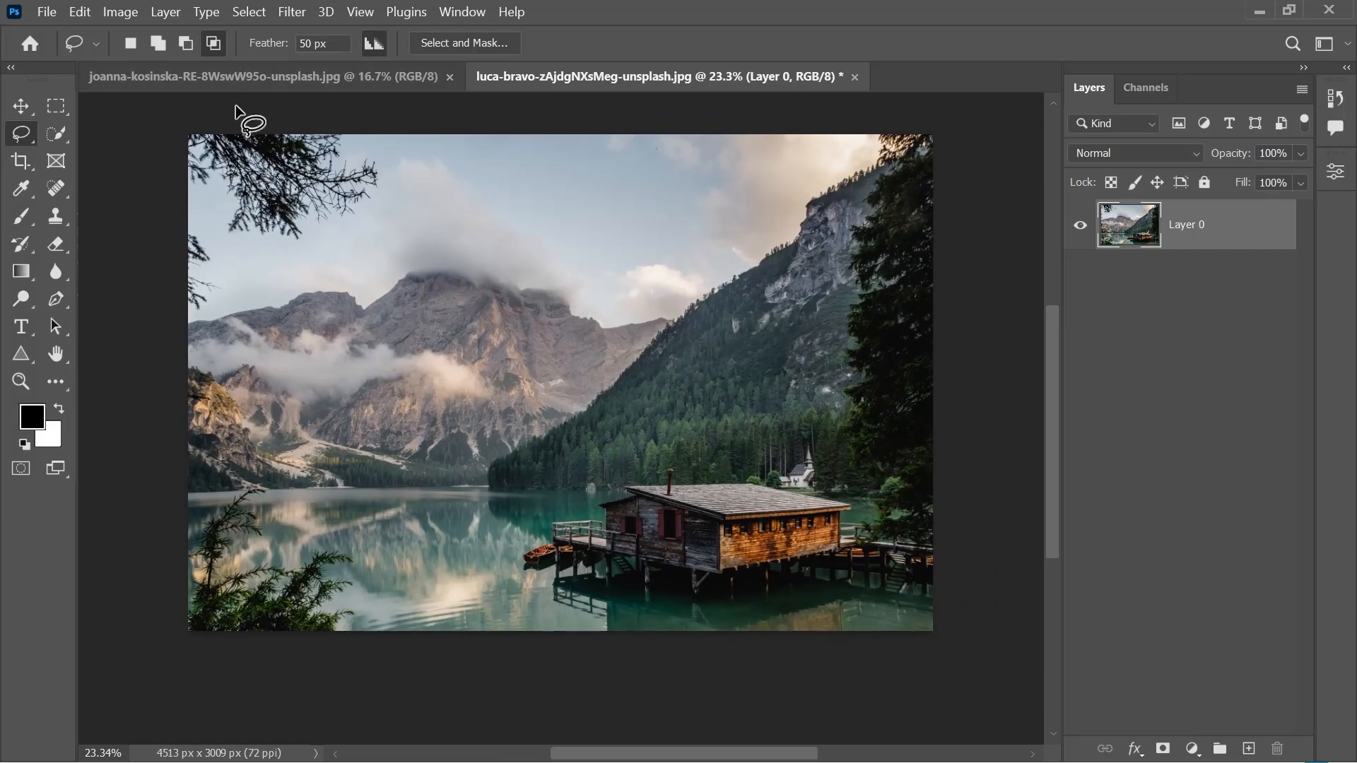
Switch to the photo of pencils and binder clips, with the freehand Lasso tool active near the copper clips.
{"action": "left_click", "coordinate": [239, 77]}
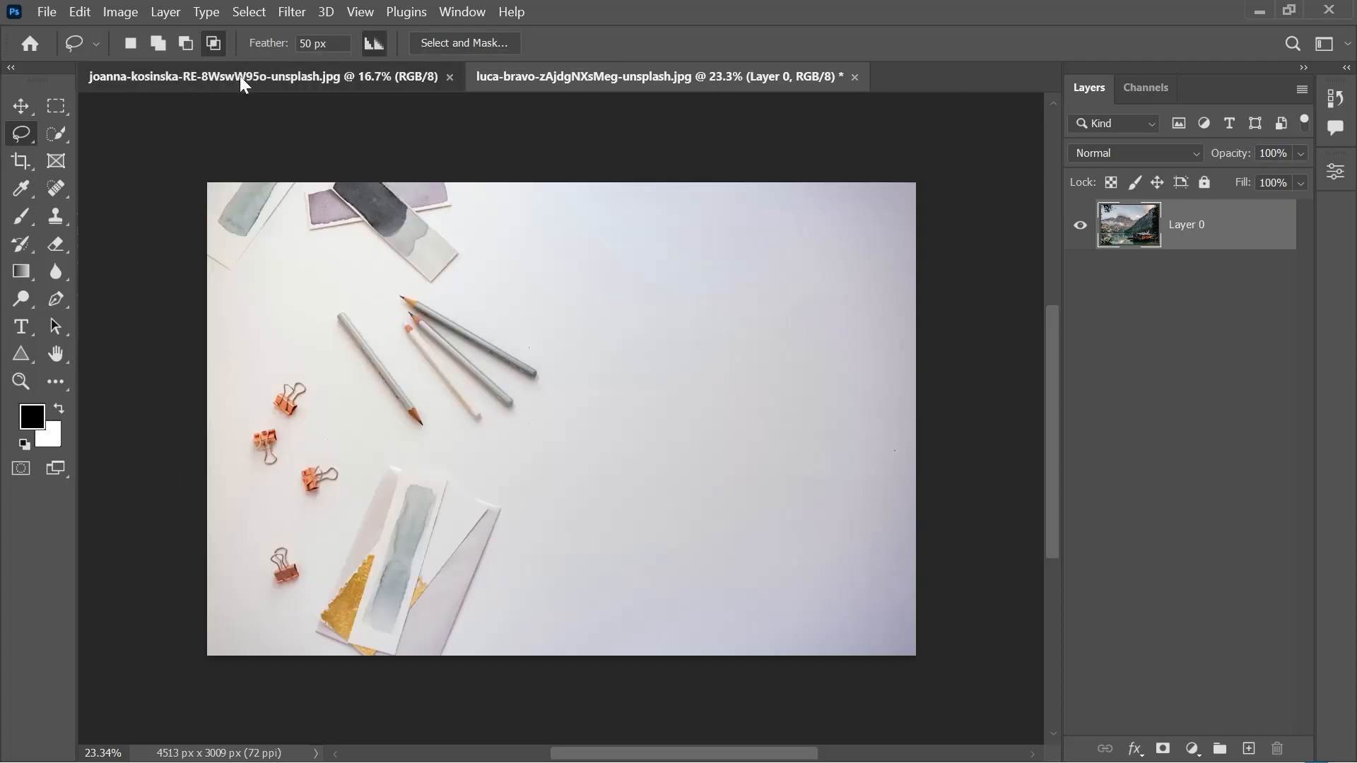
{"action": "scroll", "coordinate": [370, 371], "scroll_direction": "up", "scroll_amount": 2}
{"action": "scroll", "coordinate": [373, 383], "scroll_direction": "up", "scroll_amount": 2}
{"action": "scroll", "coordinate": [373, 383], "scroll_direction": "down", "scroll_amount": 3}
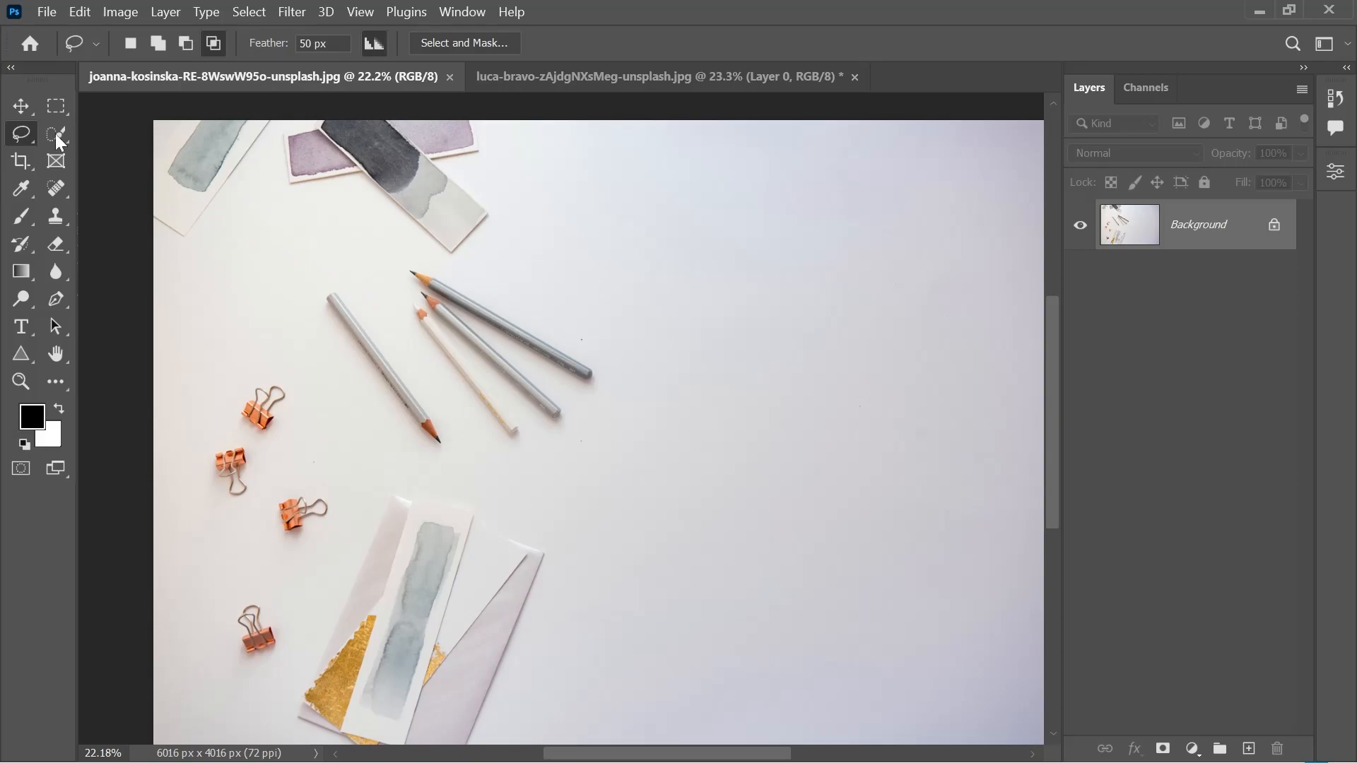
{"action": "right_click", "coordinate": [24, 135]}
{"action": "left_click", "coordinate": [93, 134]}
{"action": "scroll", "coordinate": [299, 544], "scroll_direction": "up", "scroll_amount": 5}
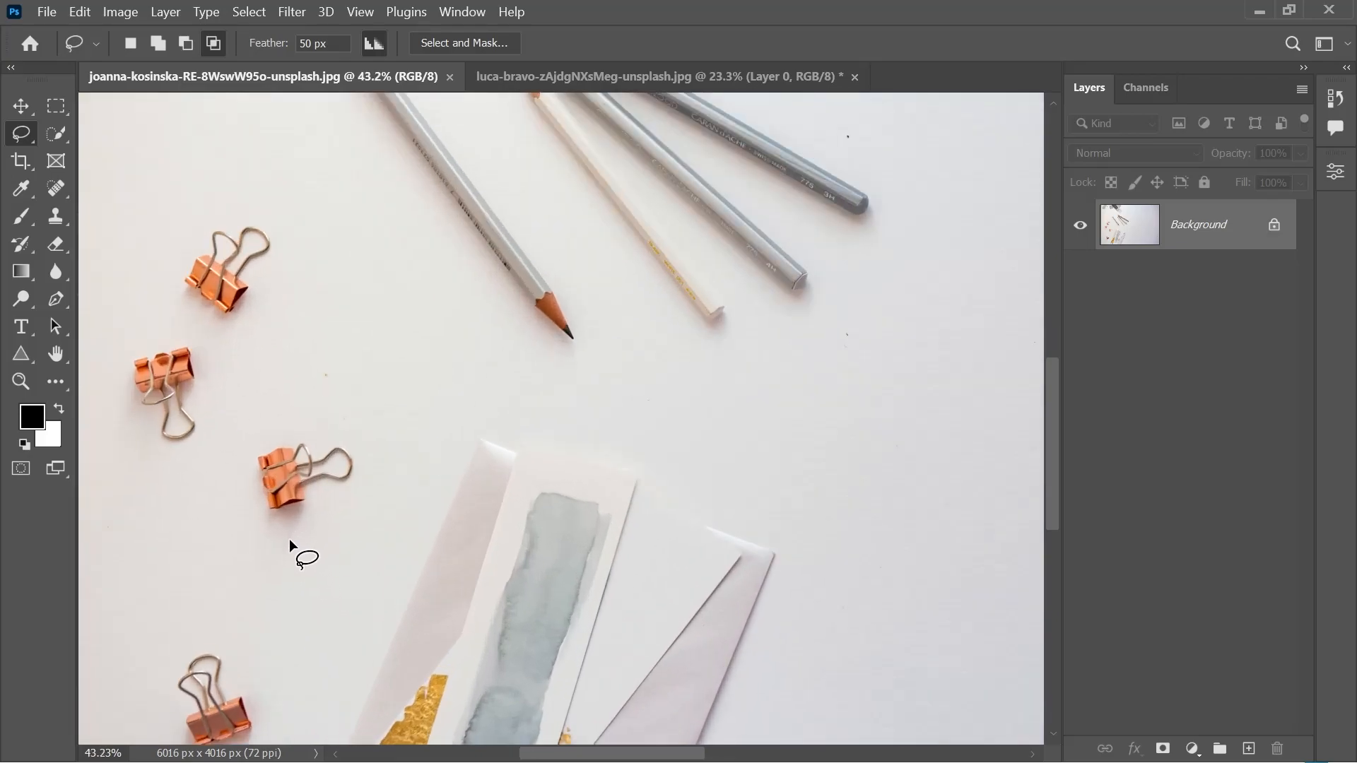
{"action": "left_click_drag", "start_coordinate": [238, 477], "coordinate": [252, 428]}
{"action": "left_click_drag", "start_coordinate": [288, 537], "coordinate": [290, 537]}
{"action": "key", "text": "ctrl+d"}
Set the feather to 10 px, lasso the binder clip beside the envelopes, copy it to a new layer, and check it without the background.
{"action": "left_click", "coordinate": [322, 43]}
{"action": "type", "text": "10"}
{"action": "key", "text": "Return"}
{"action": "left_click_drag", "start_coordinate": [324, 520], "coordinate": [326, 520]}
{"action": "key", "text": "ctrl+j"}
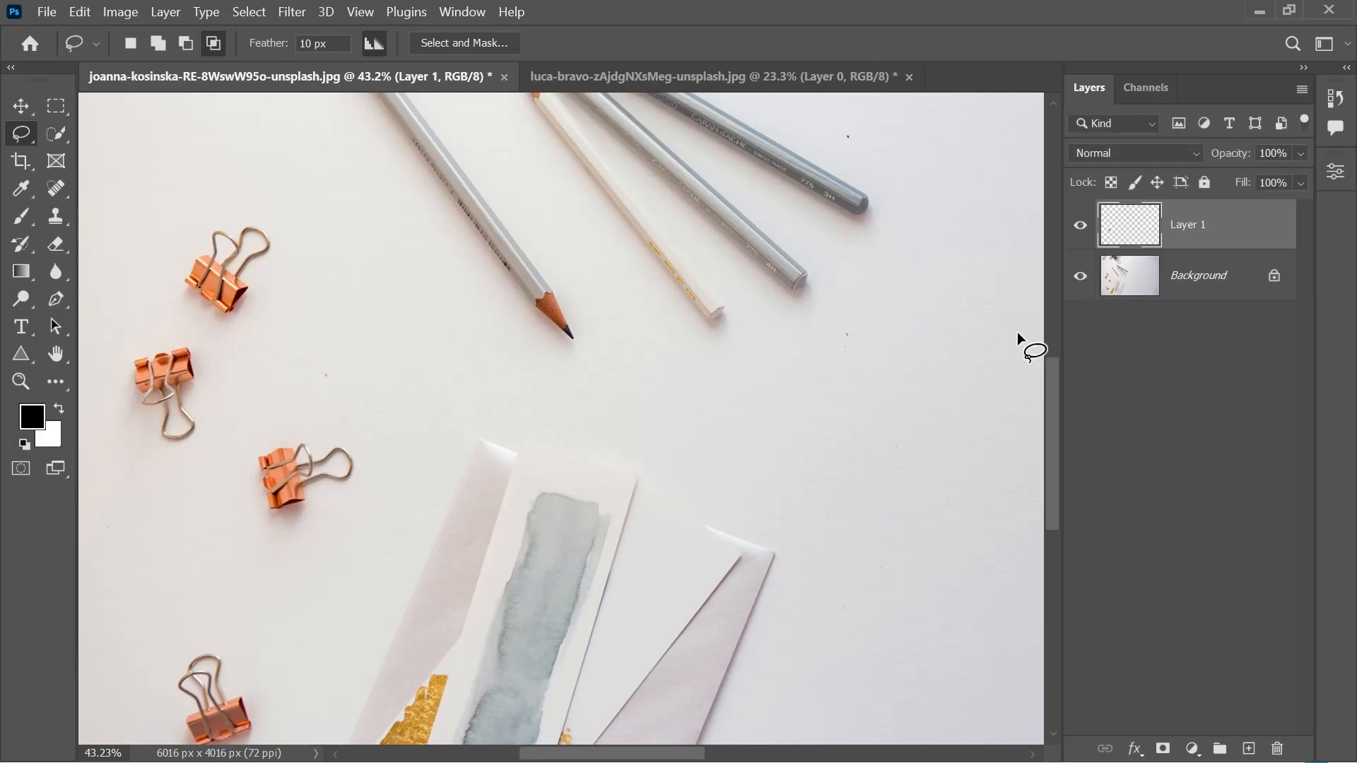
{"action": "left_click", "coordinate": [1082, 276]}
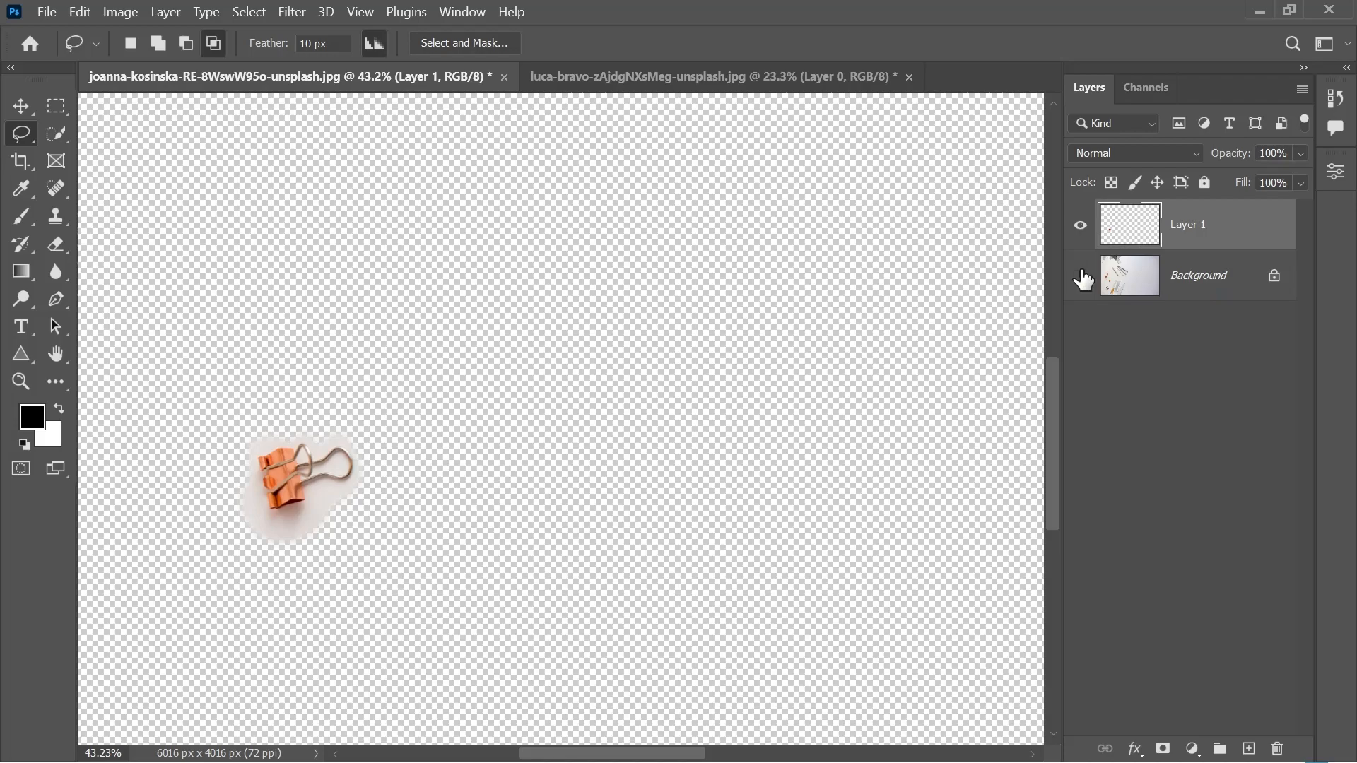
{"action": "left_click", "coordinate": [1080, 276]}
Move the copied binder clip into the empty space just above the original clip, between the other clips and the pencil.
{"action": "key", "text": "v"}
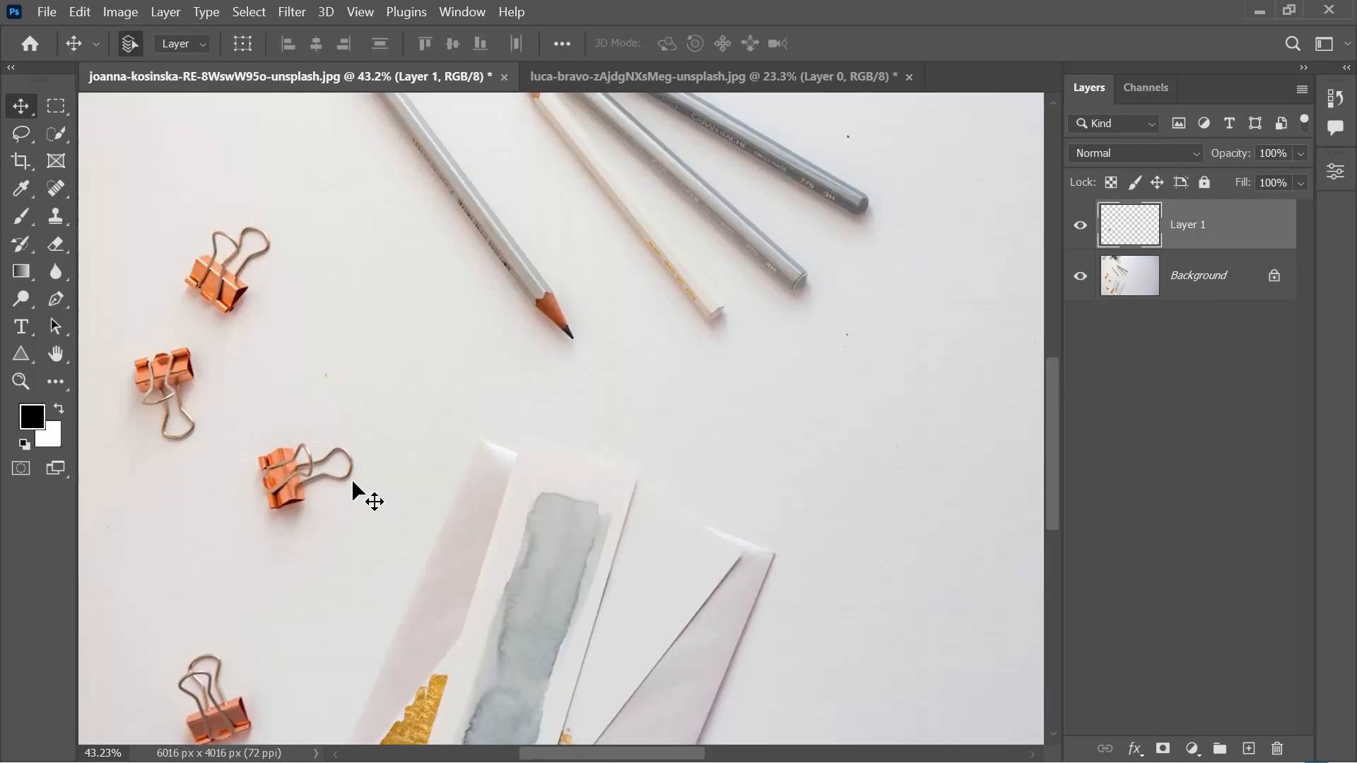
{"action": "left_click_drag", "start_coordinate": [291, 470], "coordinate": [325, 334]}
{"action": "key", "text": "ctrl"}
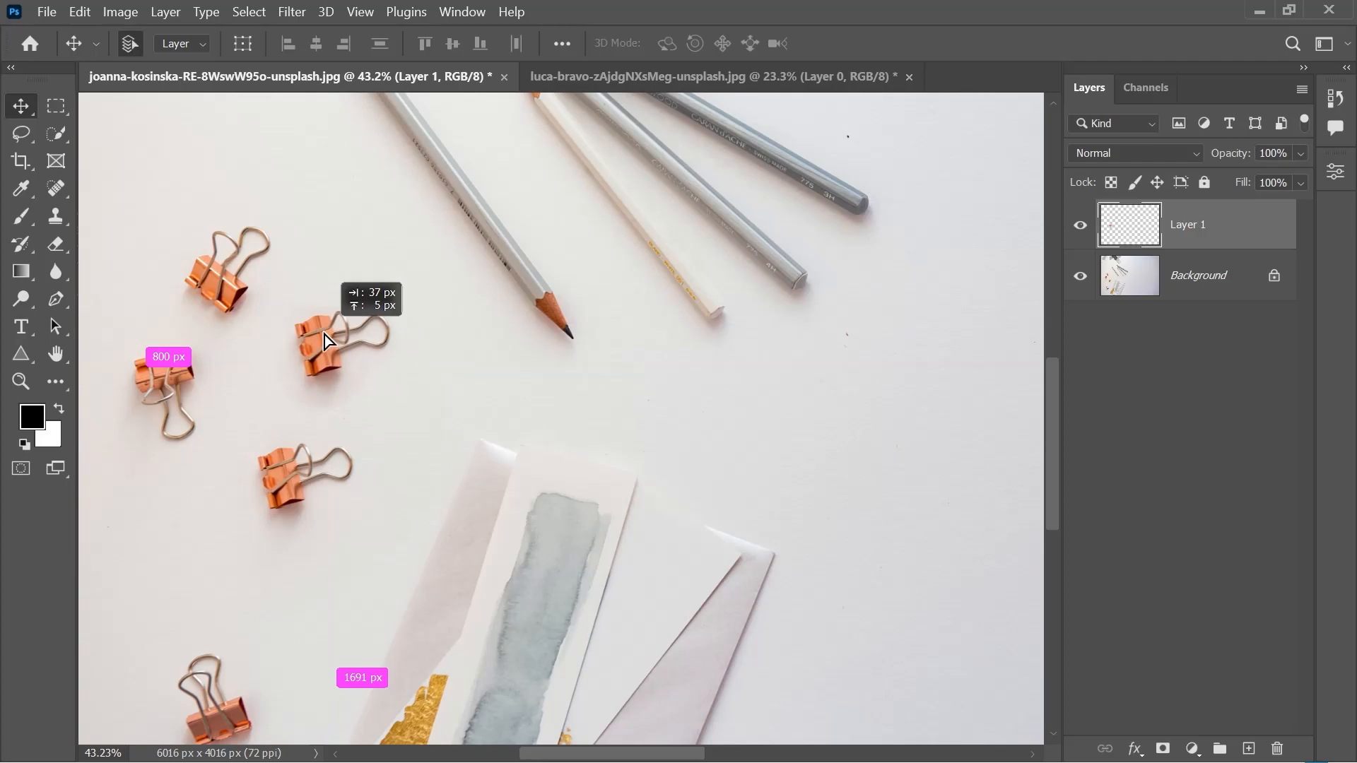
{"action": "scroll", "coordinate": [509, 382], "scroll_direction": "down", "scroll_amount": 6}
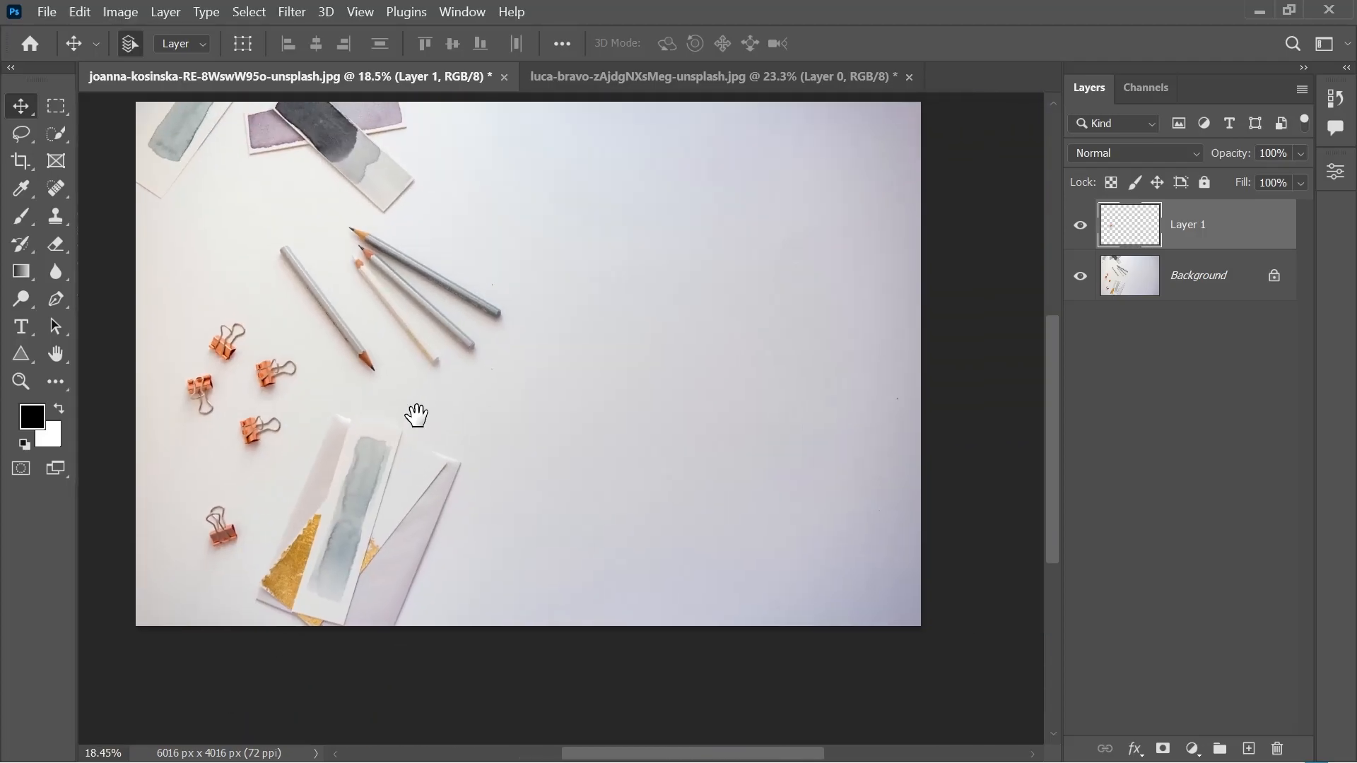
{"action": "left_click_drag", "start_coordinate": [481, 420], "coordinate": [521, 439]}
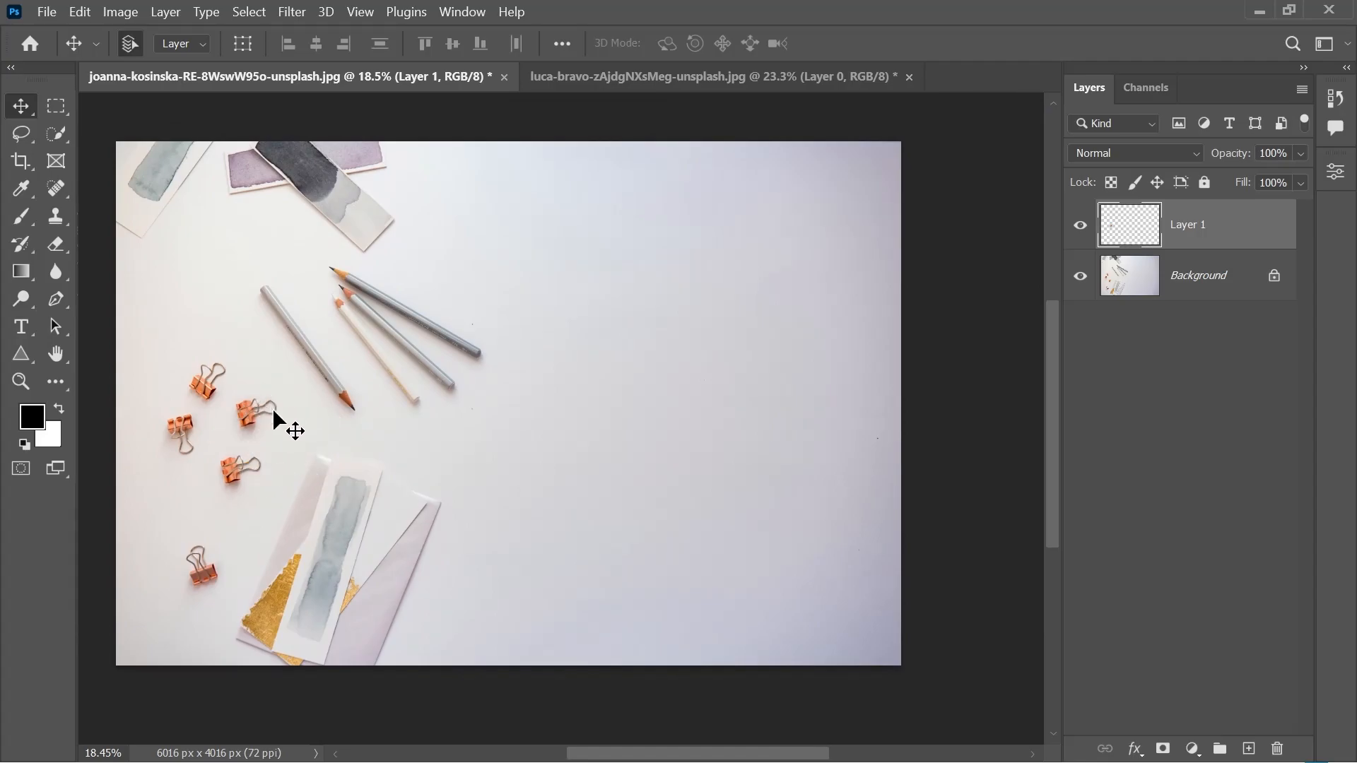
{"action": "scroll", "coordinate": [240, 438], "scroll_direction": "up", "scroll_amount": 8}
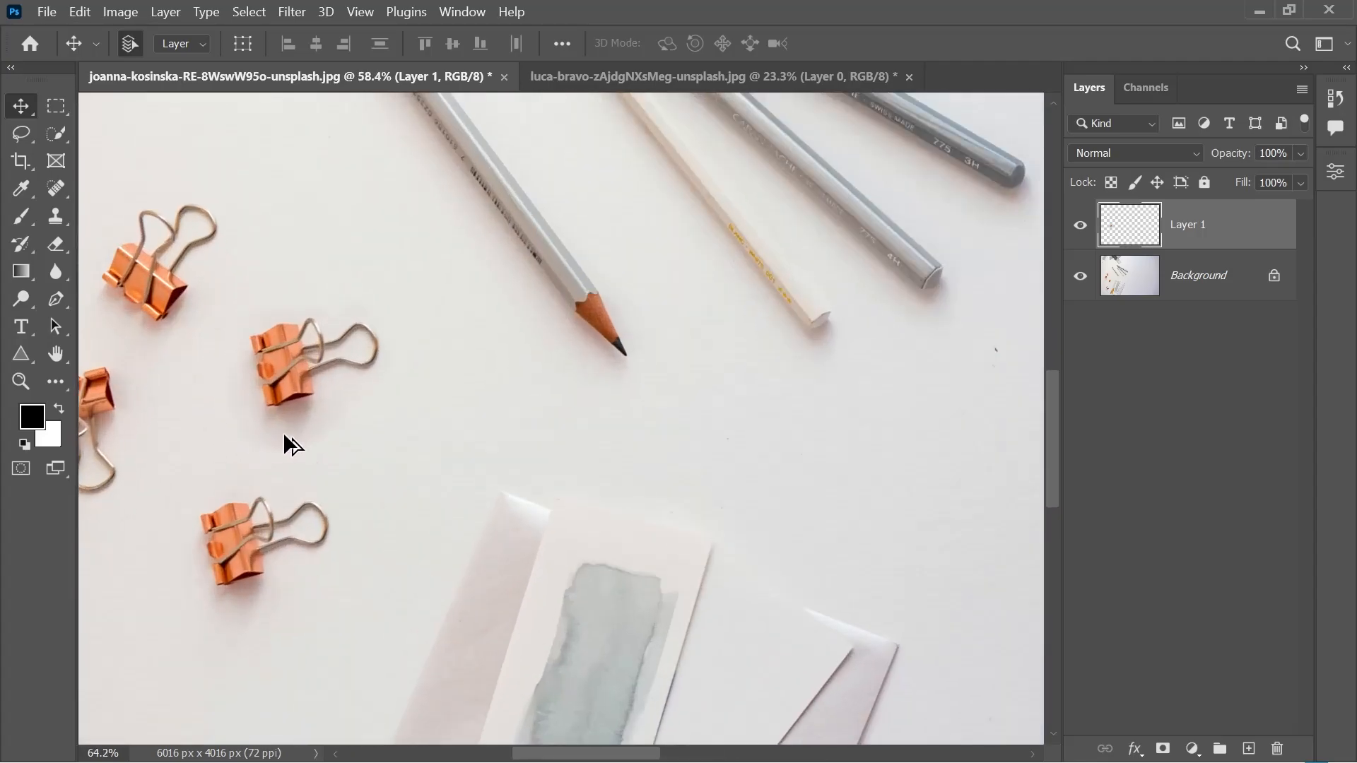
{"action": "left_click_drag", "start_coordinate": [291, 363], "coordinate": [268, 376]}
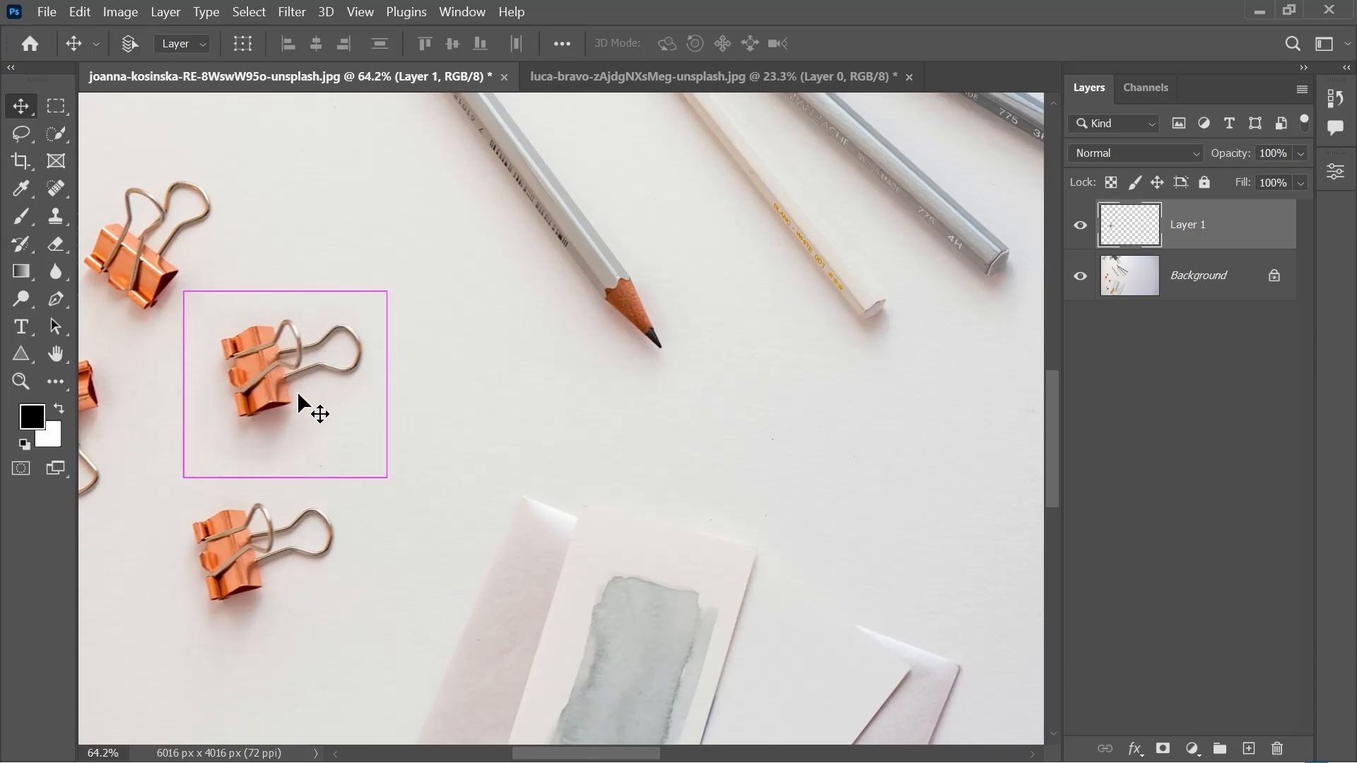
{"action": "key", "text": "ctrl"}
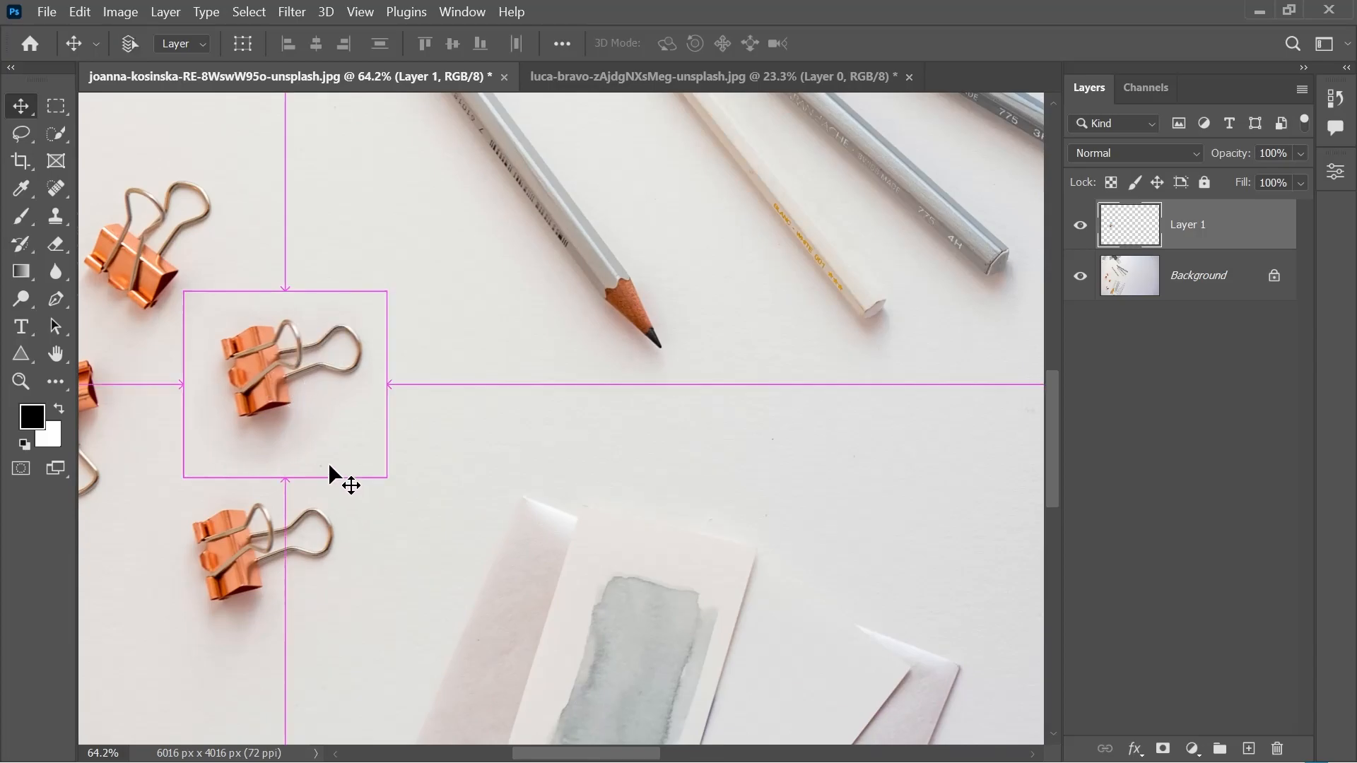
Rotate the copied binder clip counterclockwise with Free Transform so that its wire handles point upward.
{"action": "key", "text": "ctrl+t"}
{"action": "left_click_drag", "start_coordinate": [422, 506], "coordinate": [496, 360]}
{"action": "key", "text": "Return"}
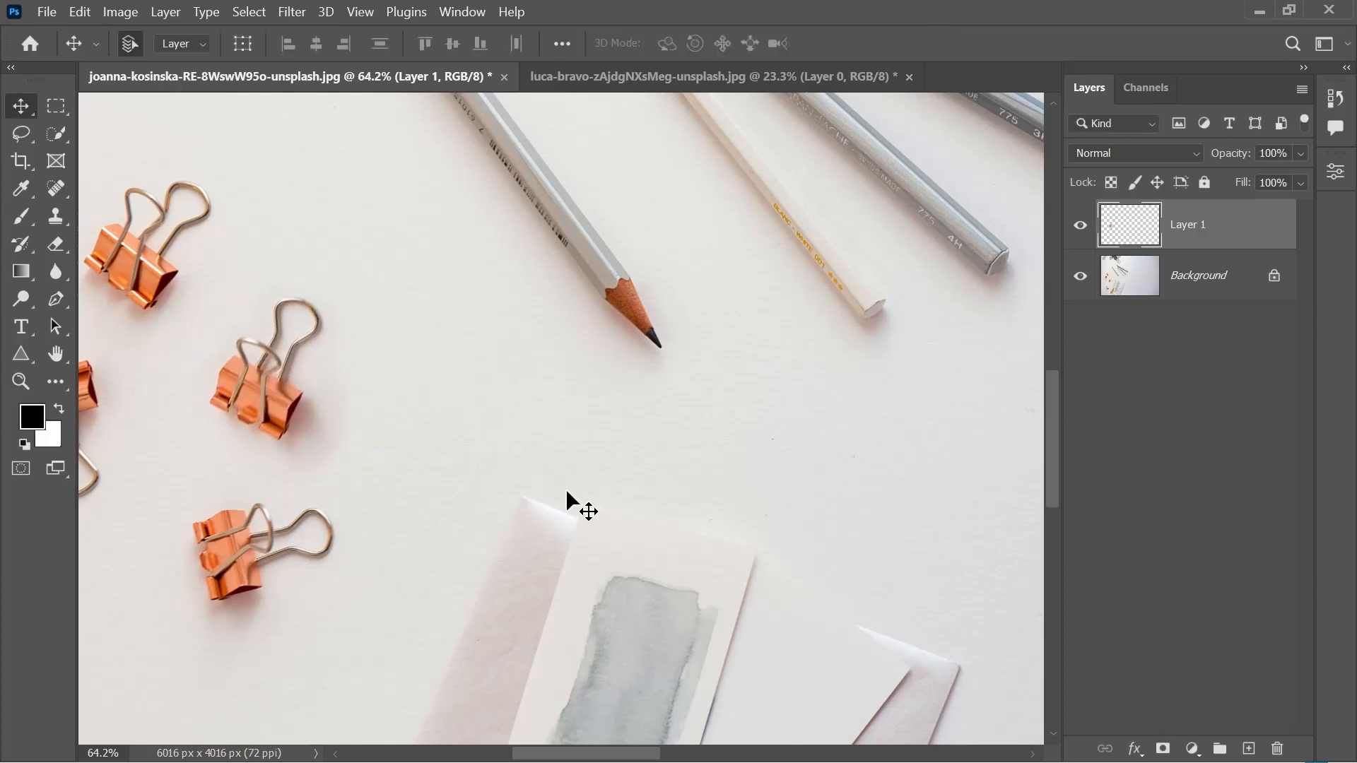
{"action": "scroll", "coordinate": [396, 424], "scroll_direction": "down", "scroll_amount": 4}
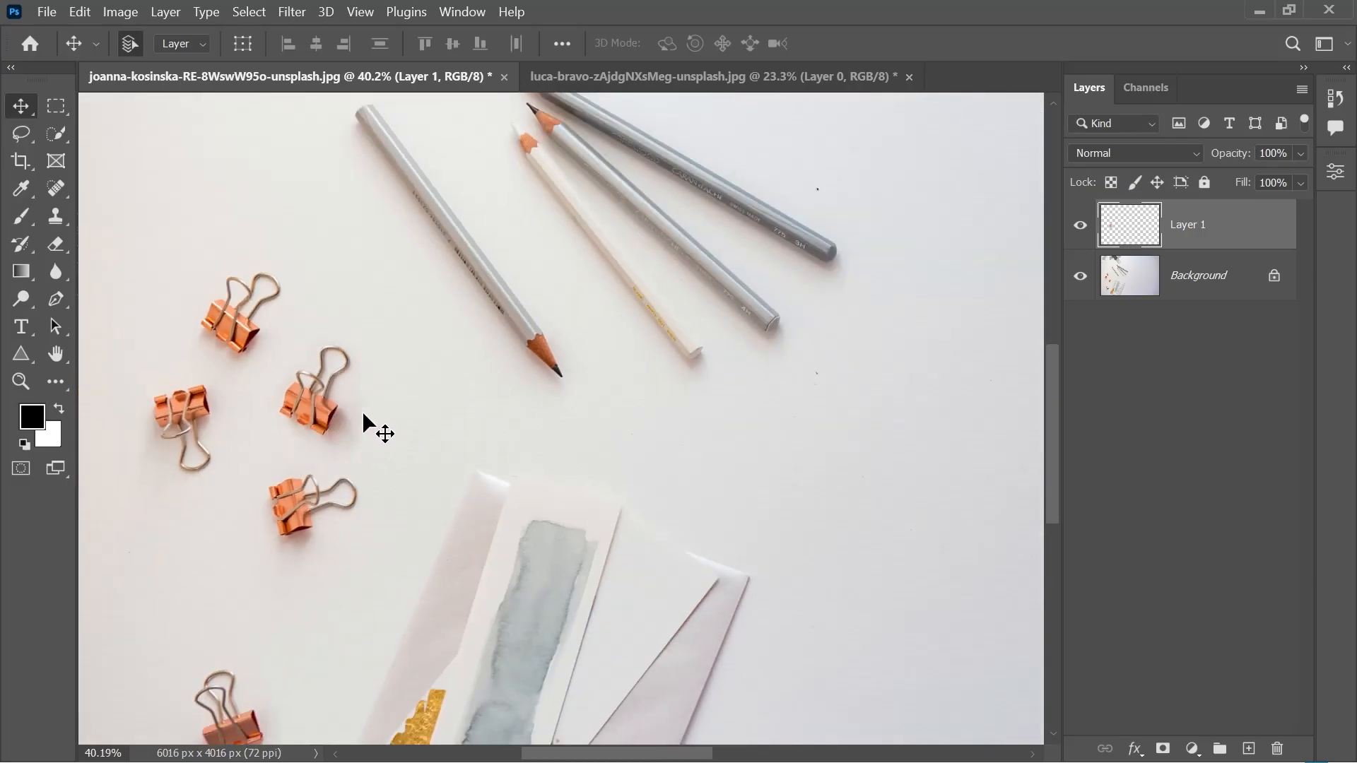
{"action": "scroll", "coordinate": [382, 439], "scroll_direction": "down", "scroll_amount": 2}
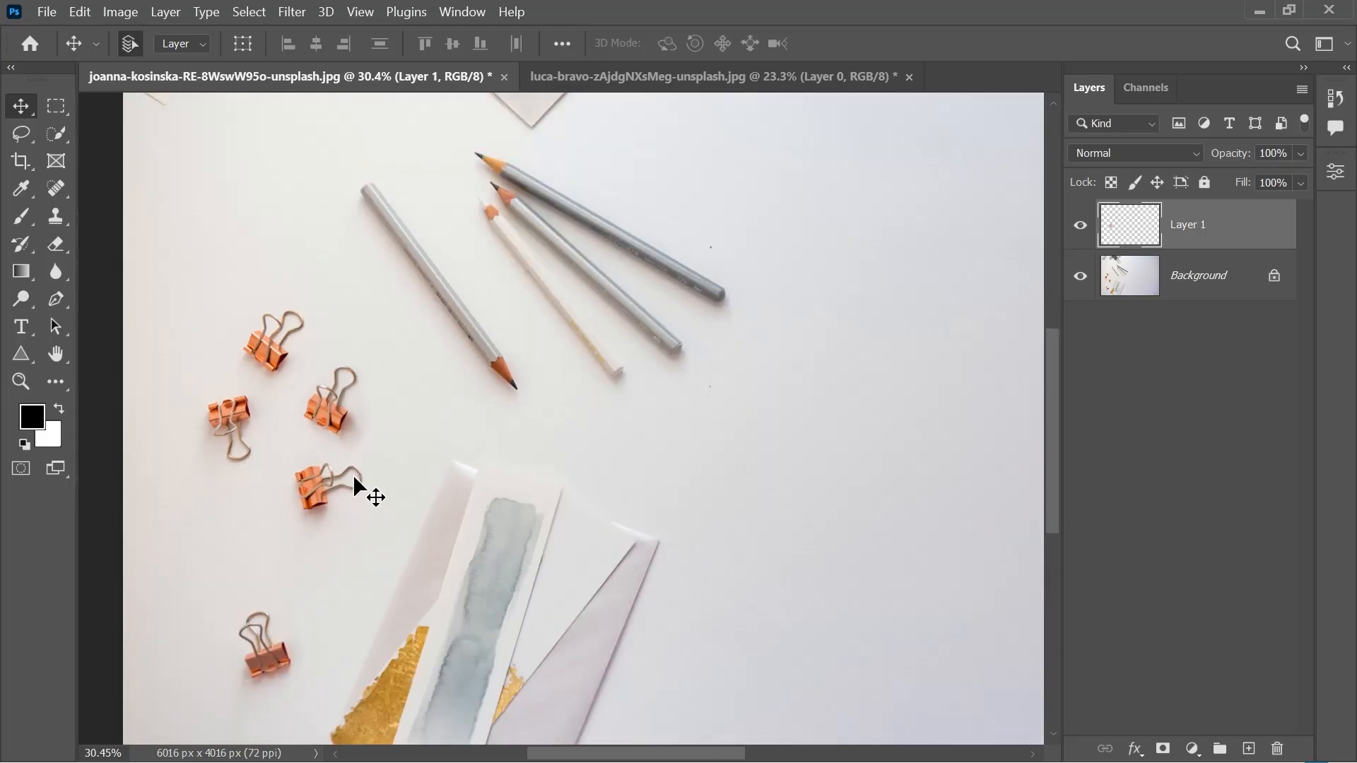
Switch to the Polygonal Lasso tool and set its feather to 10 px.
{"action": "key", "text": "ctrl"}
{"action": "left_click_drag", "start_coordinate": [521, 403], "coordinate": [487, 468]}
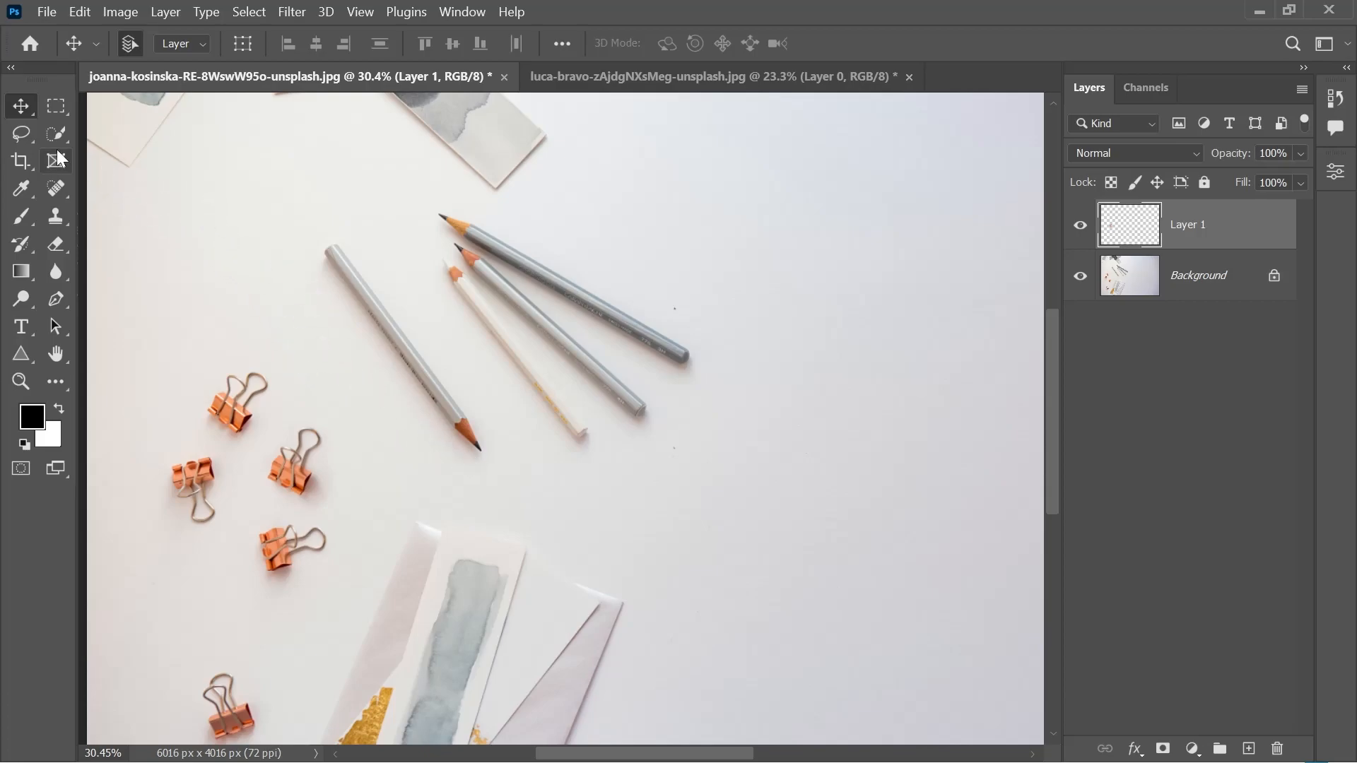
{"action": "left_click", "coordinate": [27, 132]}
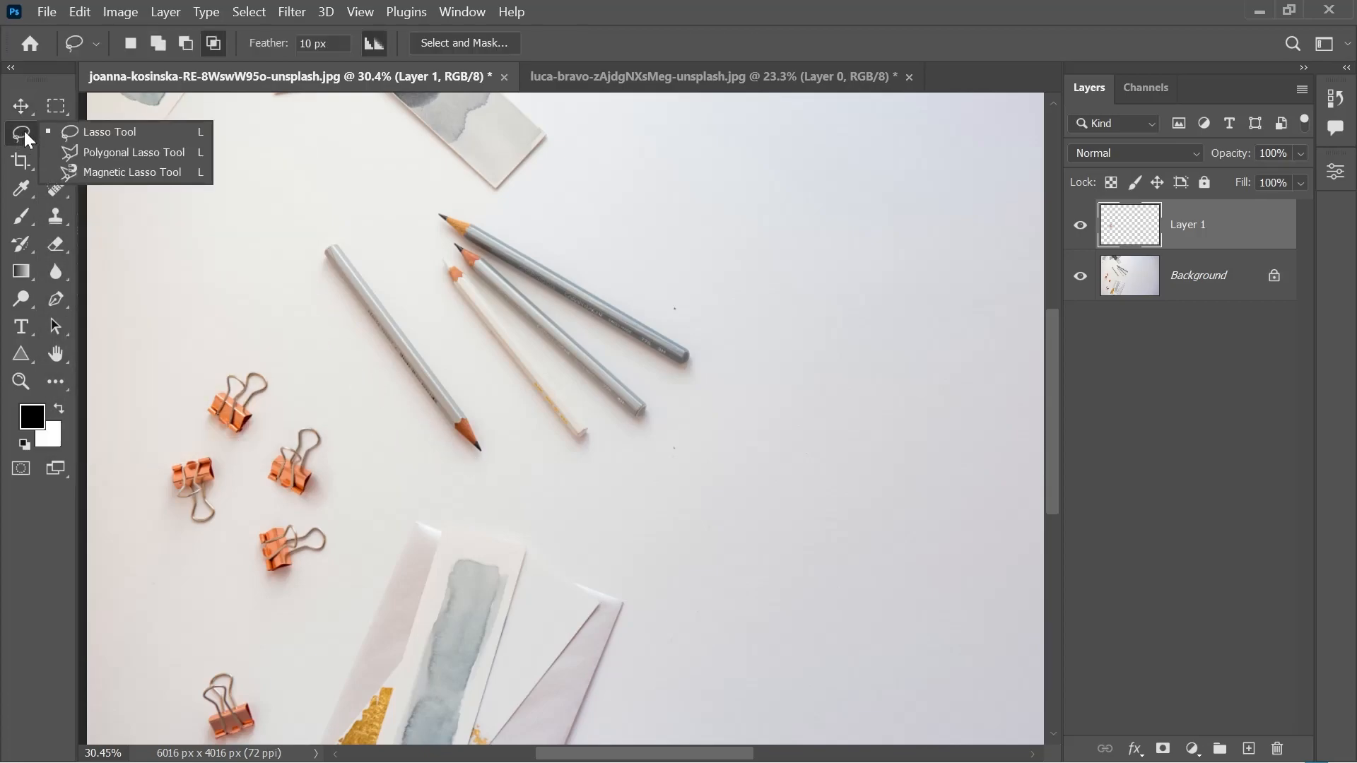
{"action": "left_click", "coordinate": [112, 156]}
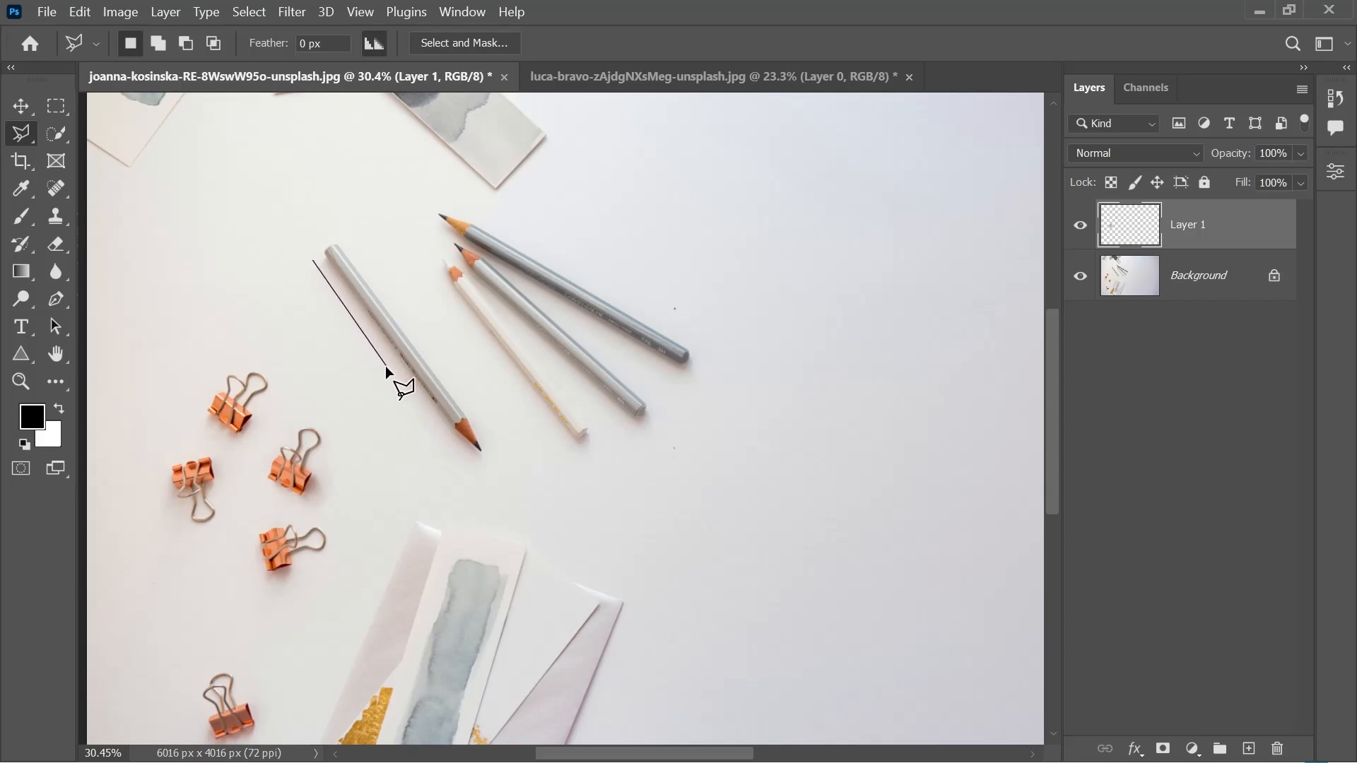
{"action": "key", "text": "Escape"}
{"action": "double_click", "coordinate": [329, 43]}
{"action": "type", "text": "10"}
{"action": "key", "text": "Return"}
Draw a closed straight-edged selection closely around the single silver pencil lying apart from the other three.
{"action": "left_click", "coordinate": [315, 256]}
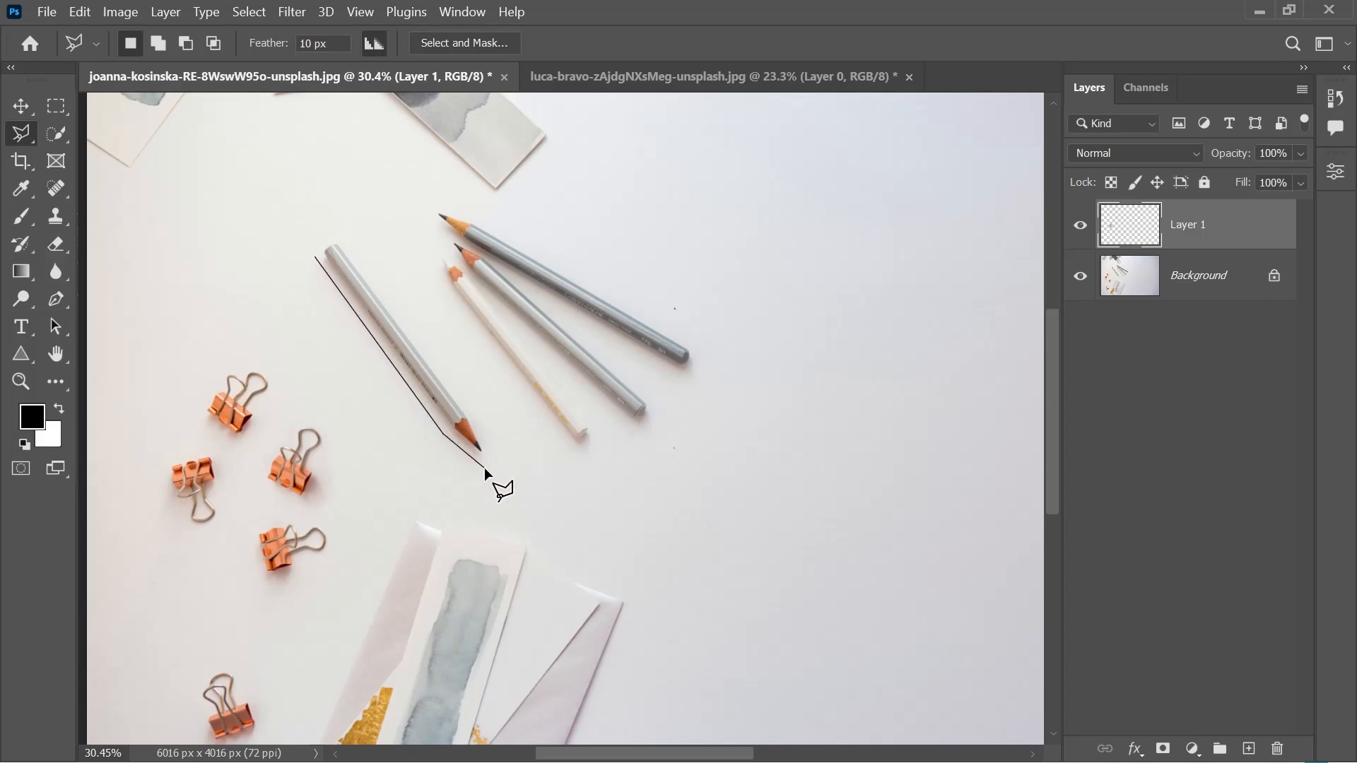
{"action": "left_click", "coordinate": [470, 413]}
{"action": "left_click", "coordinate": [313, 256]}
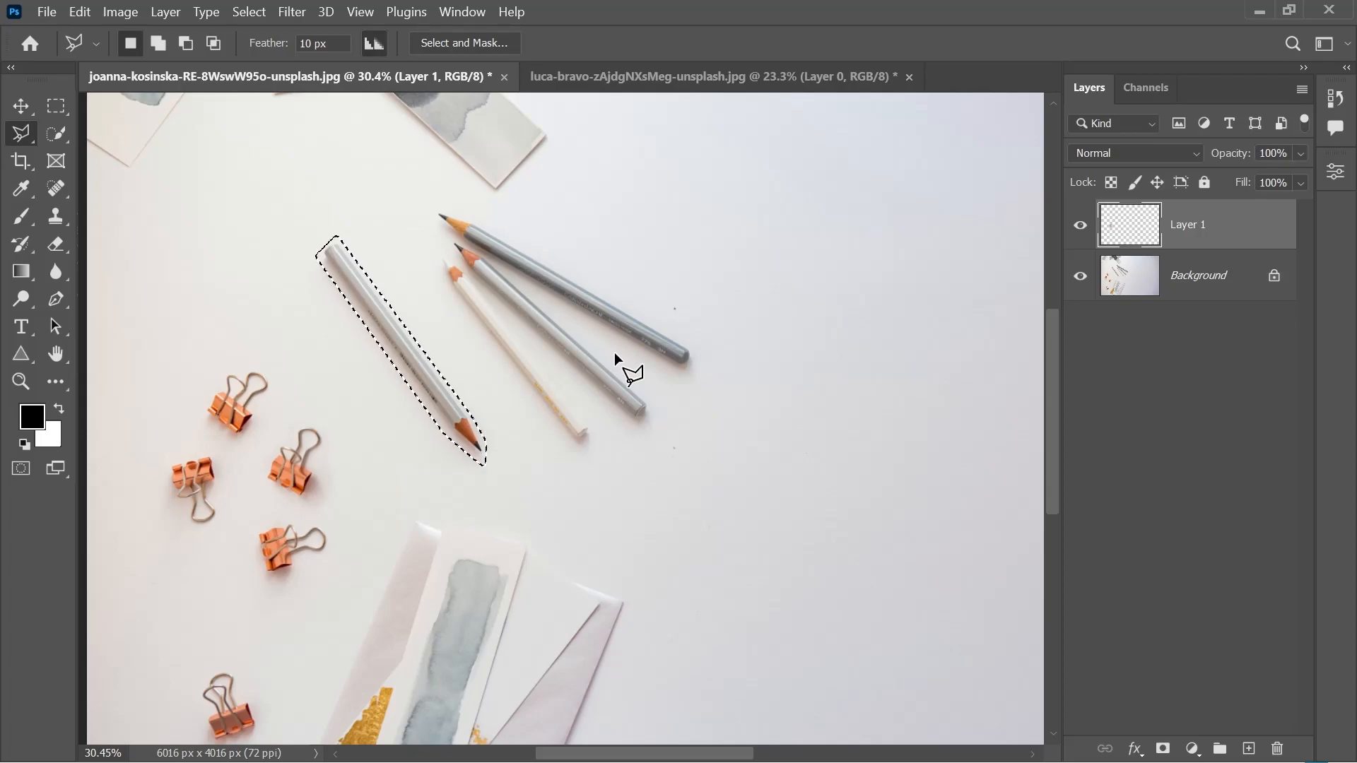
Copy the selected pencil from the Background layer to a new layer and check the cutout with the background hidden.
{"action": "left_click", "coordinate": [1211, 294]}
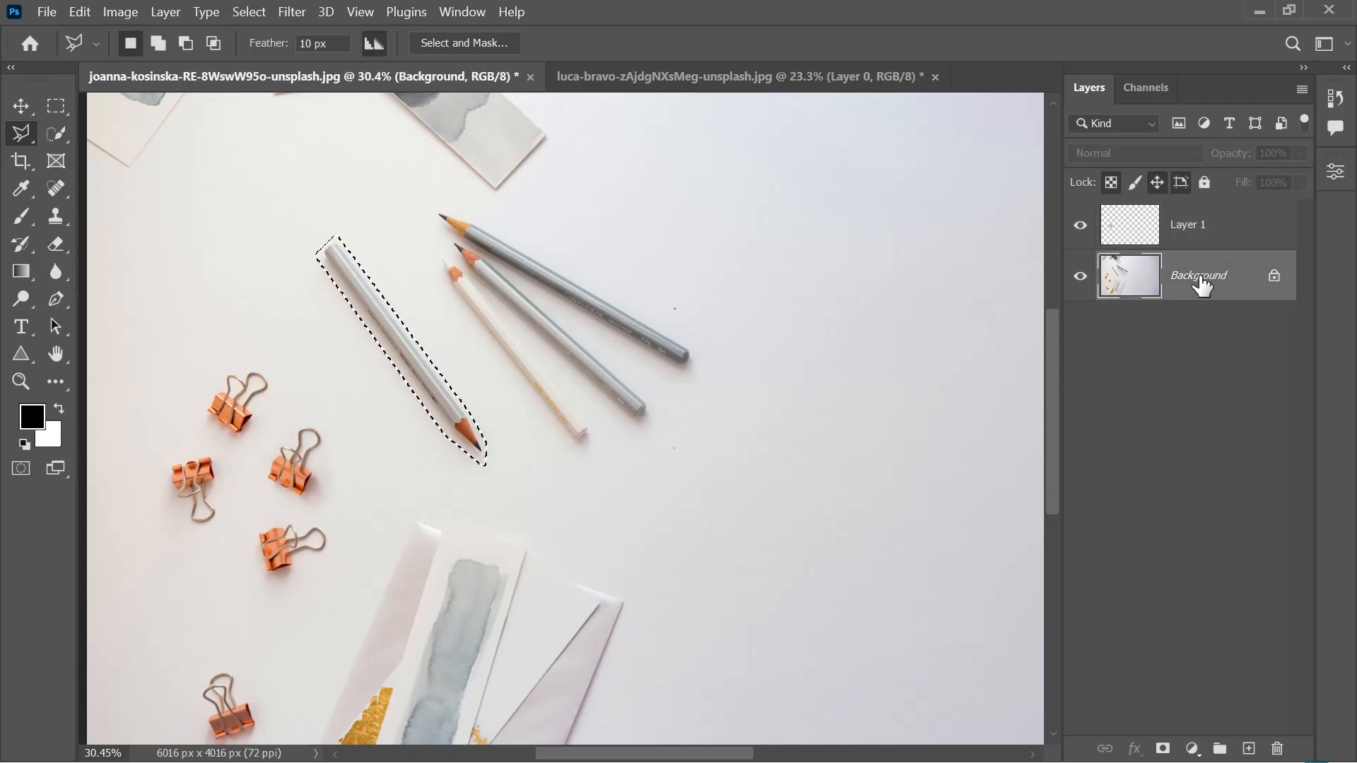
{"action": "key", "text": "ctrl+j"}
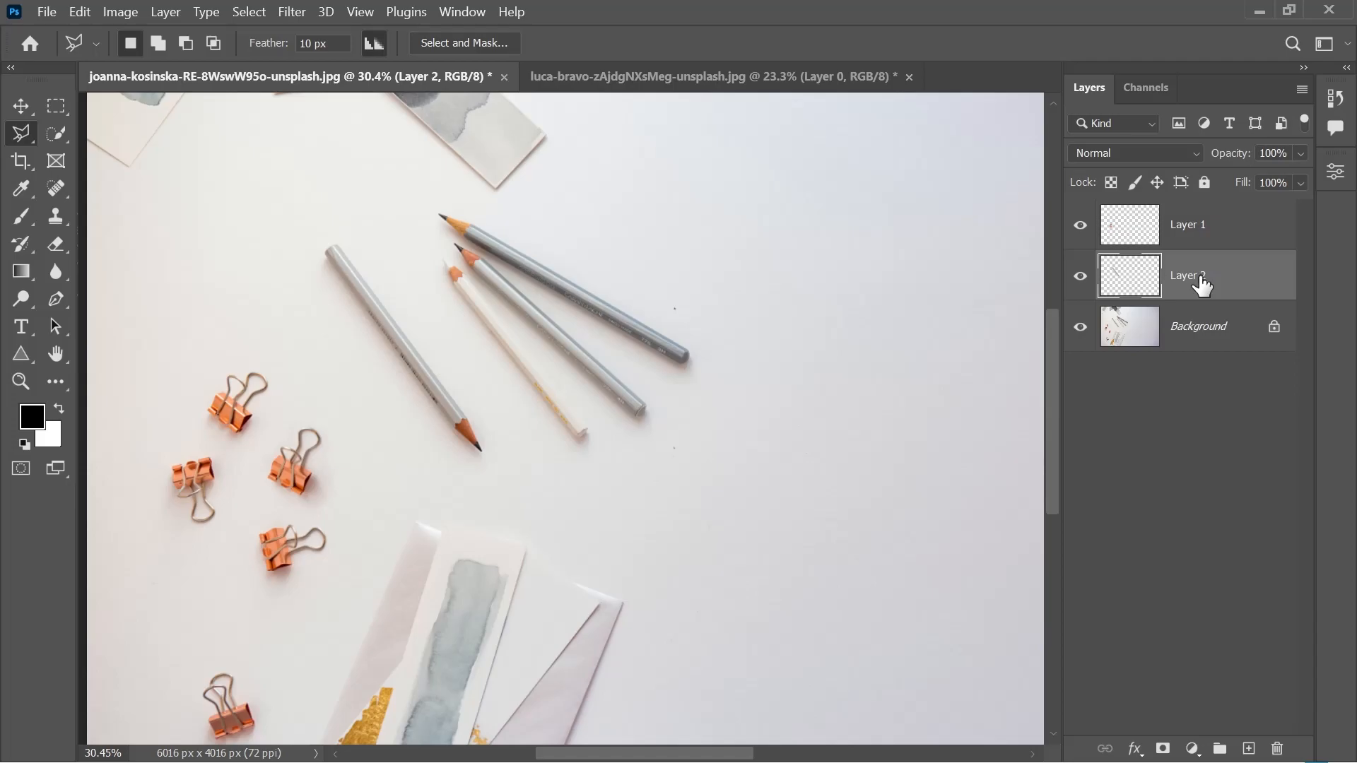
{"action": "left_click", "coordinate": [1081, 327]}
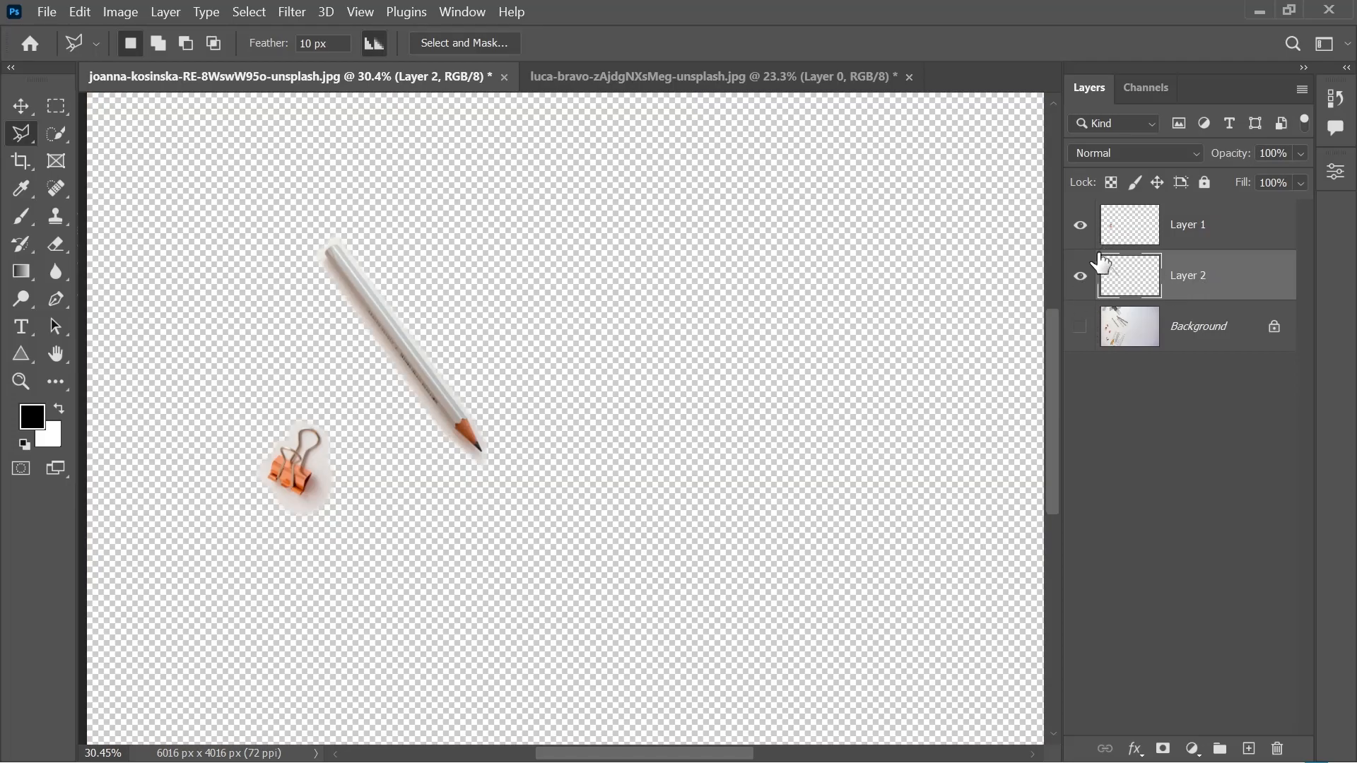
{"action": "left_click", "coordinate": [1080, 327]}
Move the copied pencil above the pencil group and rotate it counterclockwise with Free Transform until it lies roughly parallel to the uppermost pencil.
{"action": "key", "text": "v"}
{"action": "mouse_move", "coordinate": [439, 378]}
{"action": "left_mouse_down"}
{"action": "mouse_move", "coordinate": [508, 376]}
{"action": "mouse_move", "coordinate": [721, 283]}
{"action": "mouse_move", "coordinate": [694, 283]}
{"action": "left_mouse_up"}
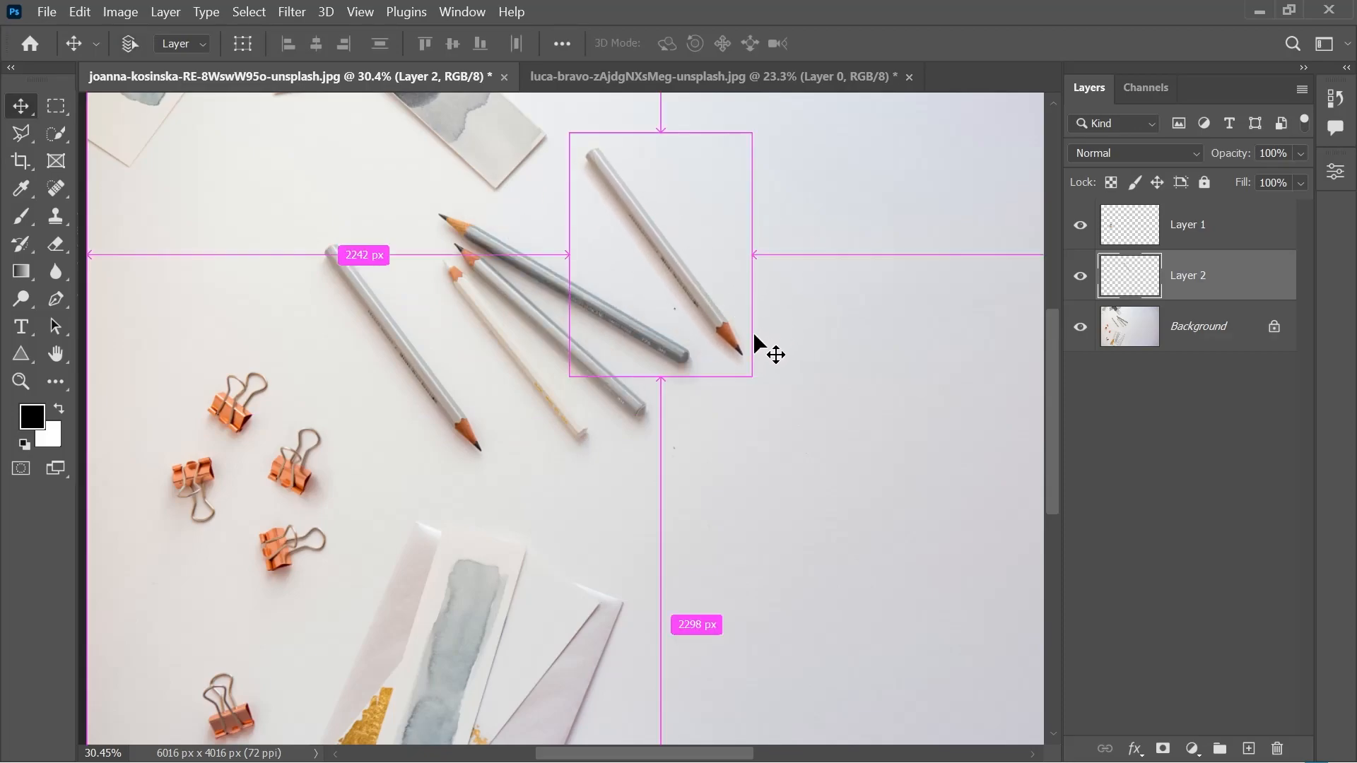
{"action": "key", "text": "ctrl+t"}
{"action": "left_click_drag", "start_coordinate": [782, 406], "coordinate": [863, 352]}
{"action": "left_click_drag", "start_coordinate": [684, 251], "coordinate": [655, 251]}
{"action": "key", "text": "Return"}
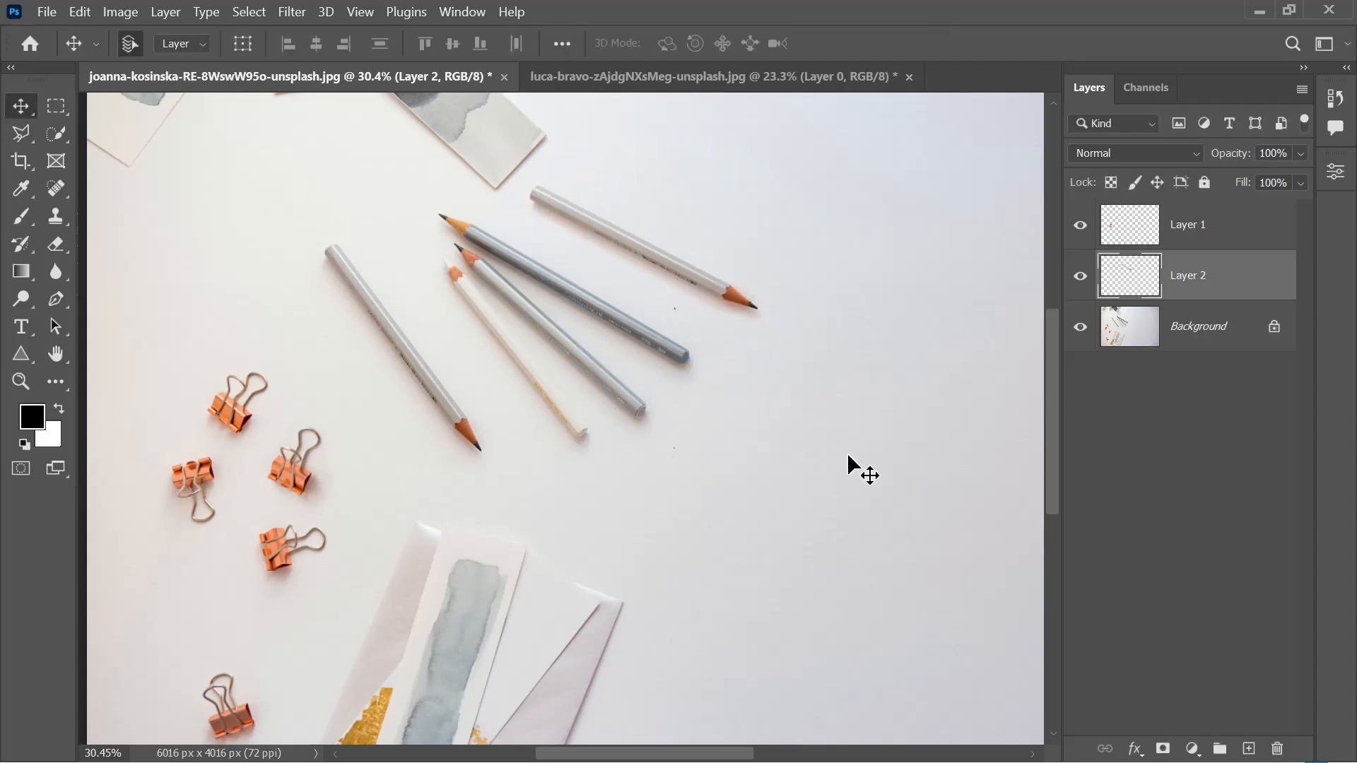
{"action": "scroll", "coordinate": [766, 382], "scroll_direction": "down", "scroll_amount": 3}
{"action": "key", "text": "space"}
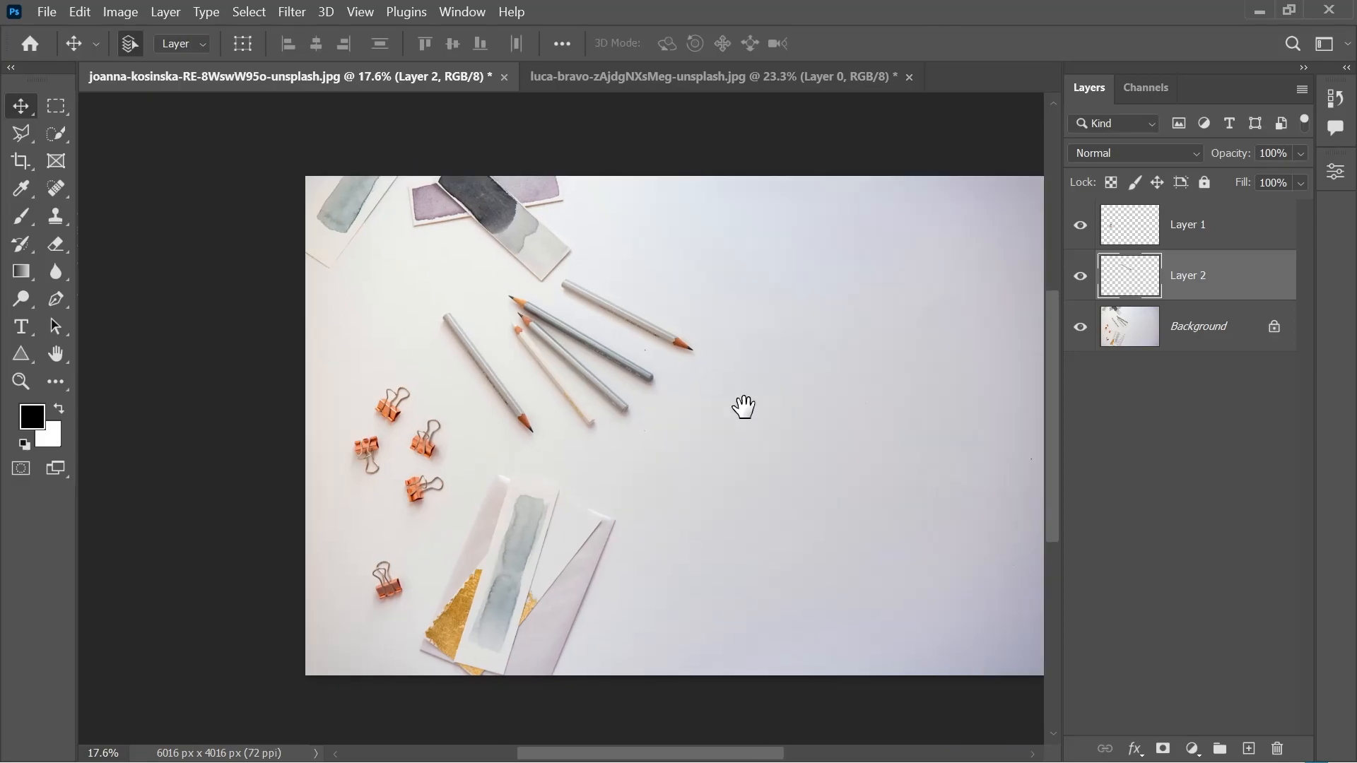